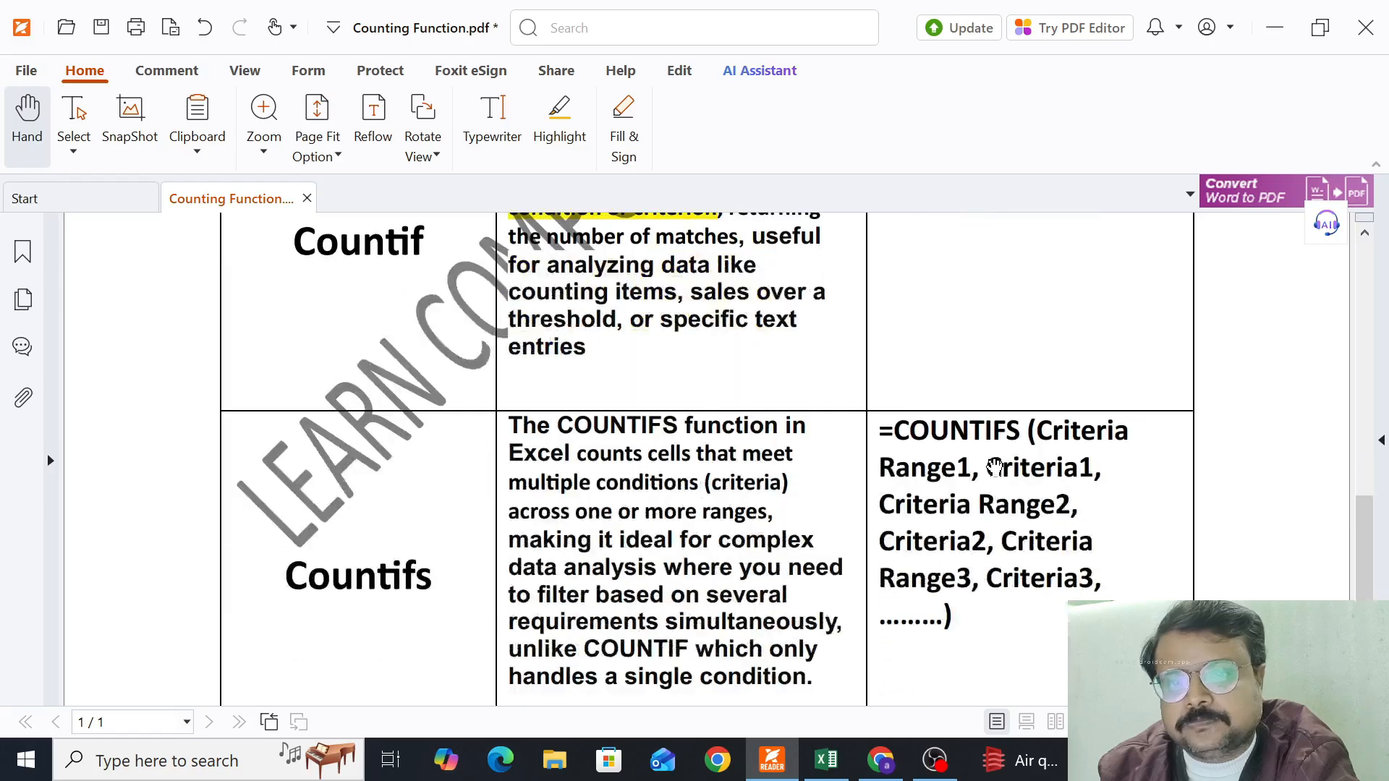
{"action": "scroll", "coordinate": [528, 534], "scroll_direction": "down", "scroll_amount": 1}
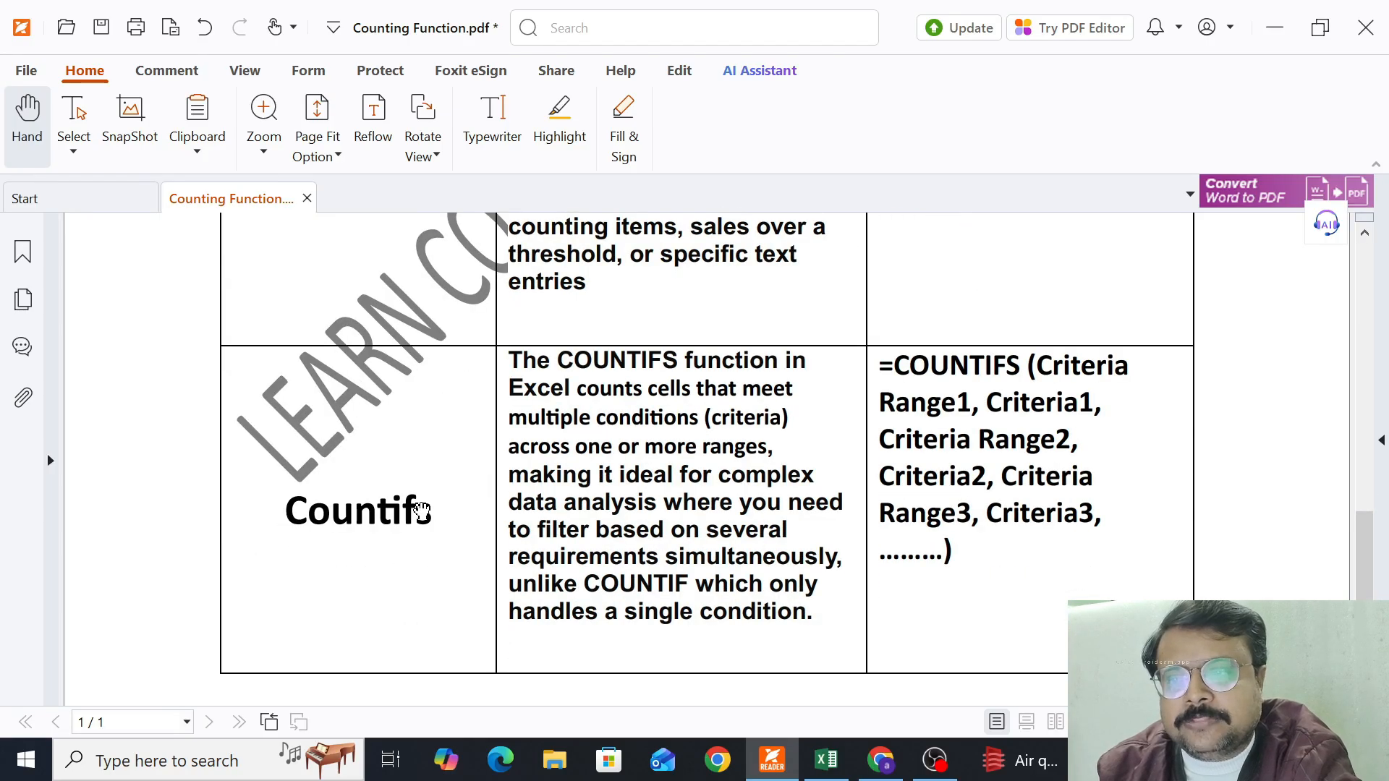
Highlight "counts cells that meet multiple conditions (criteria) across one or more ranges," and the "complex data analysis … simultaneously," passage in the COUNTIFS description
{"action": "left_click_drag", "start_coordinate": [433, 511], "coordinate": [415, 511]}
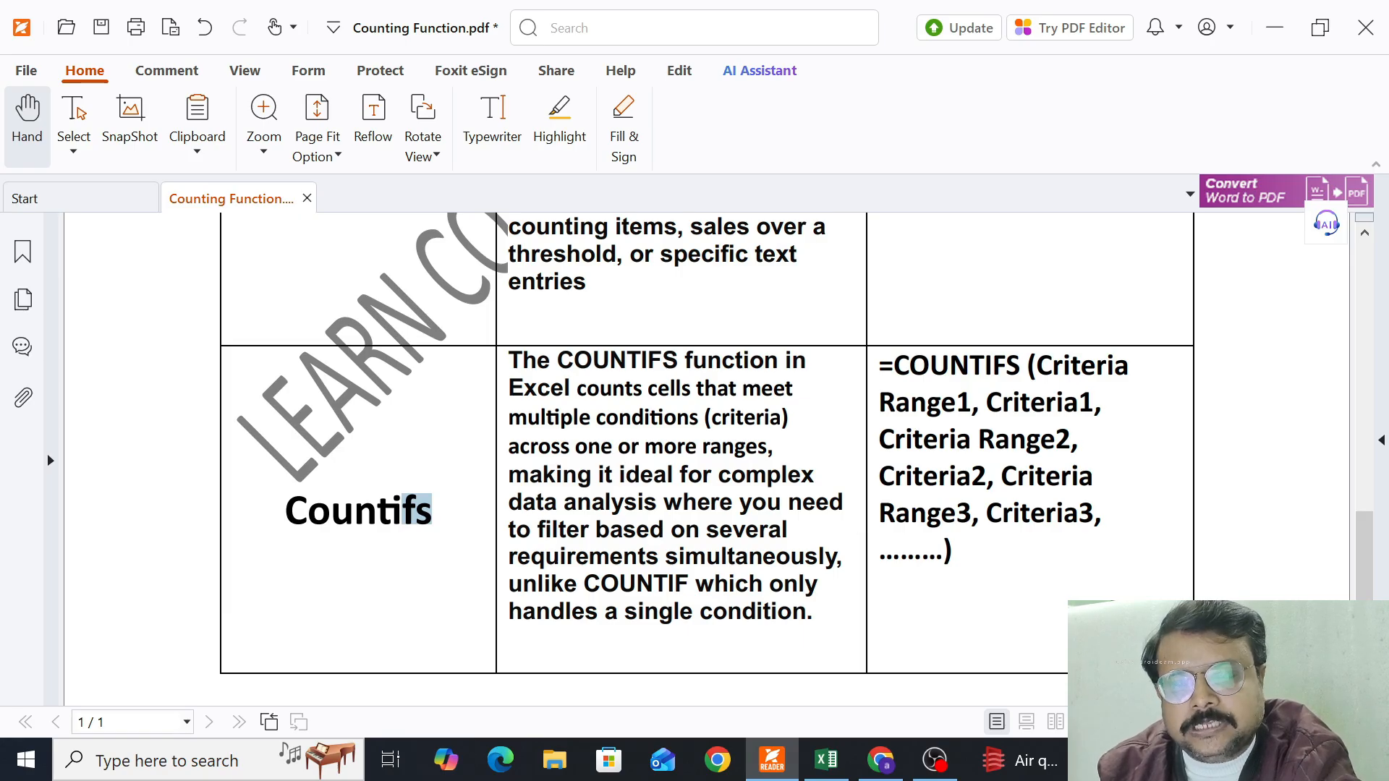
{"action": "left_click_drag", "start_coordinate": [577, 389], "coordinate": [757, 449]}
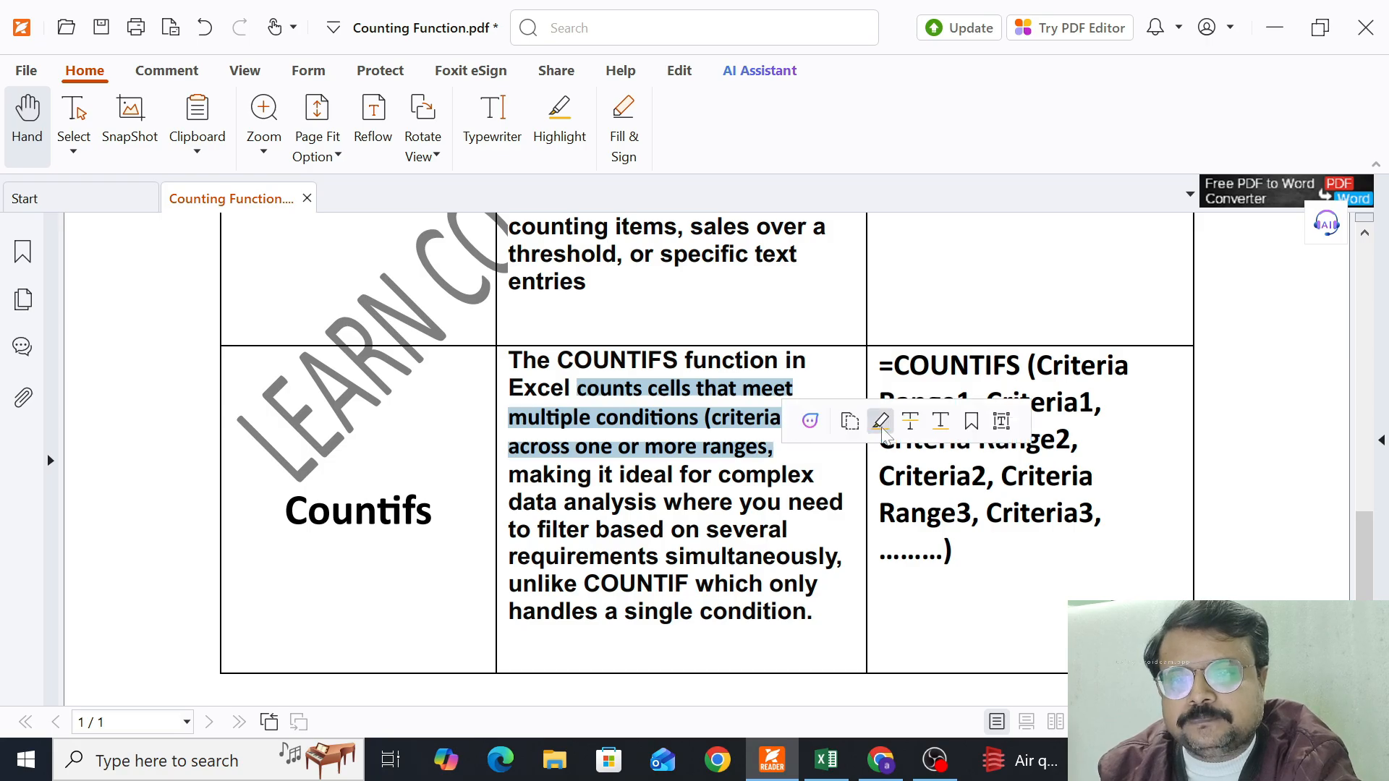
{"action": "left_click", "coordinate": [884, 418]}
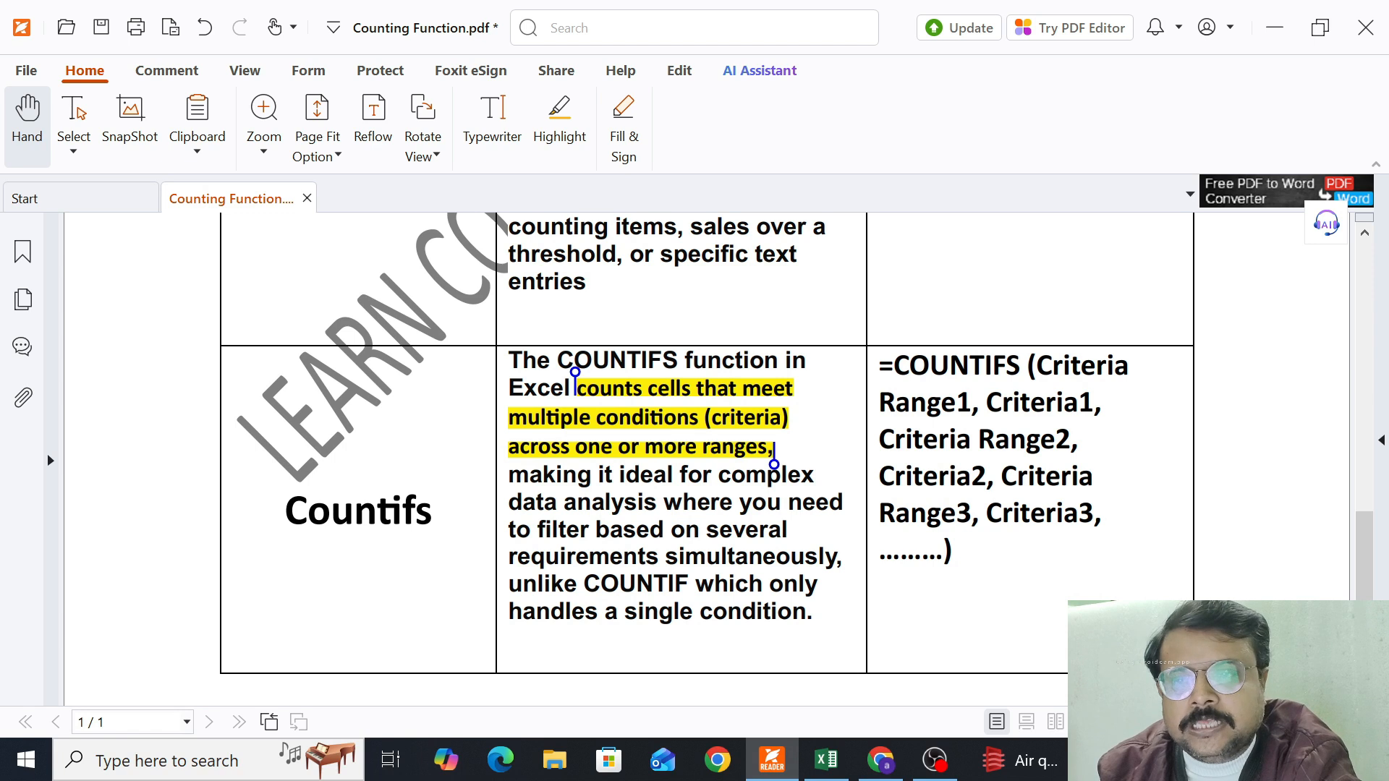
{"action": "left_click_drag", "start_coordinate": [719, 475], "coordinate": [842, 557]}
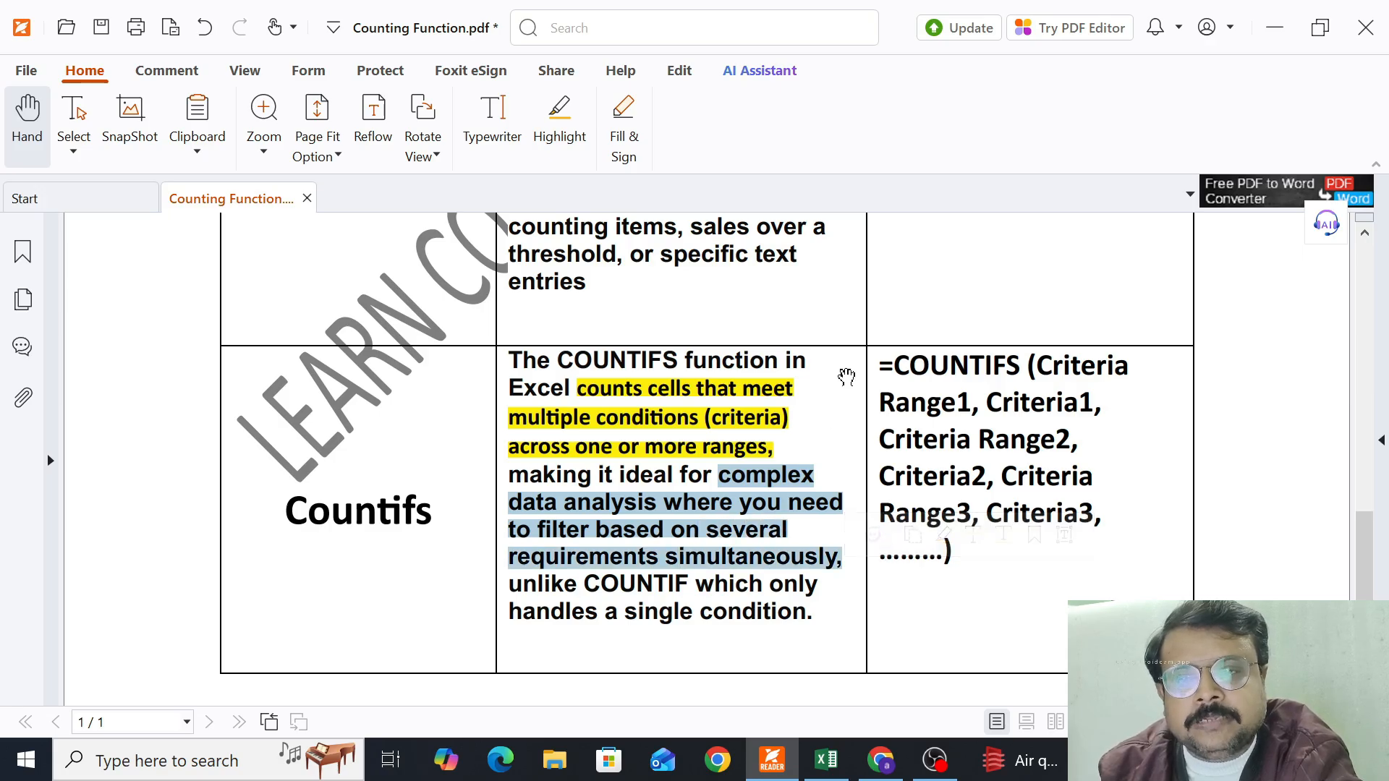
{"action": "left_click", "coordinate": [932, 540]}
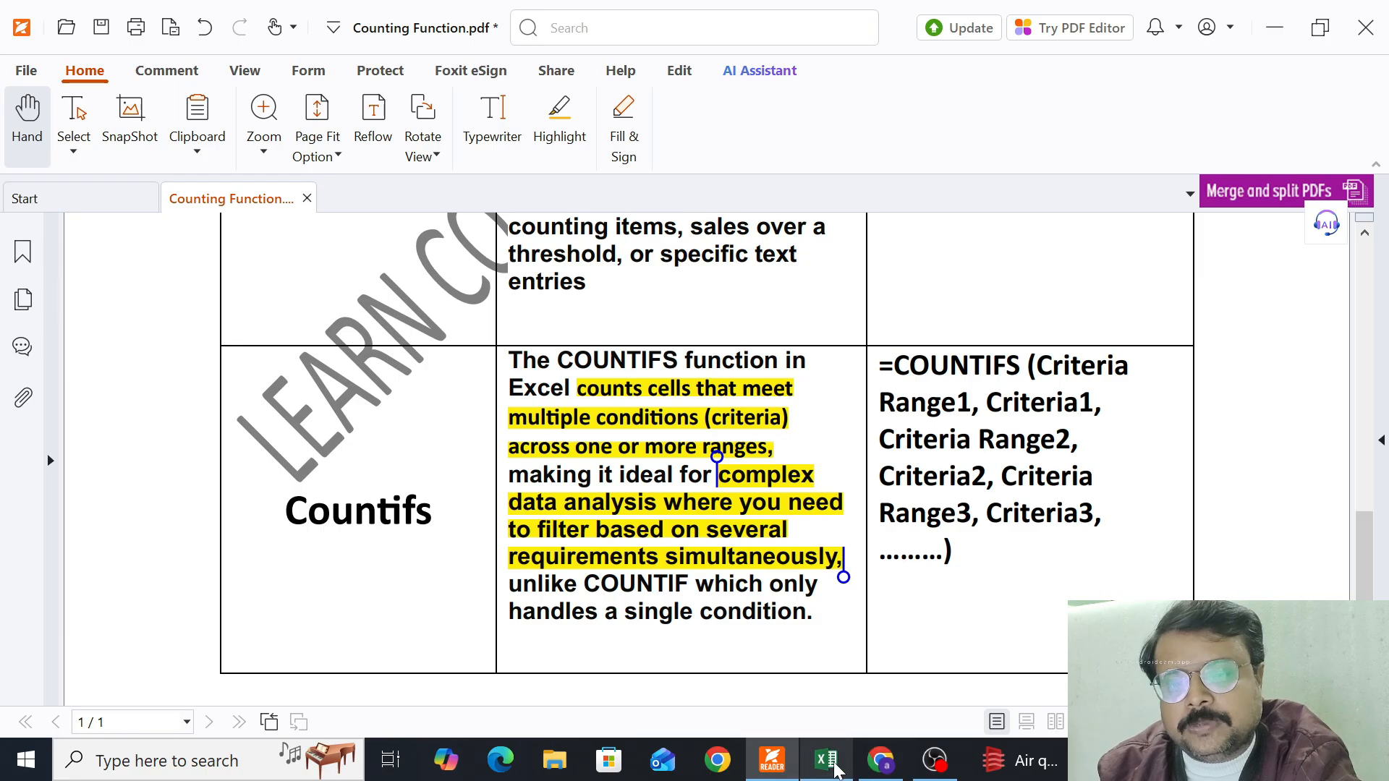
Switch to the Excel workbook and review the five counting conditions, the empty Total Amount column and the product data range
{"action": "left_click", "coordinate": [826, 759]}
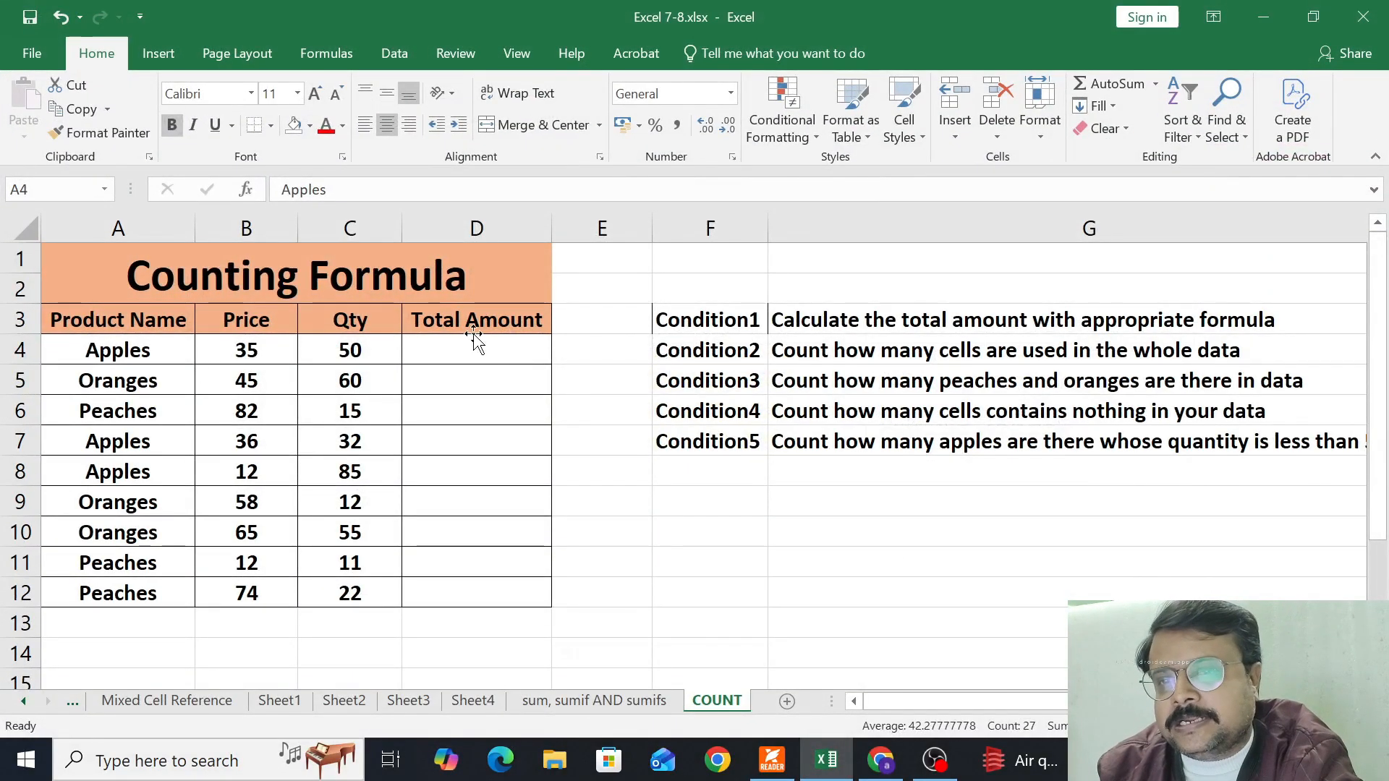
{"action": "left_click_drag", "start_coordinate": [829, 320], "coordinate": [821, 434]}
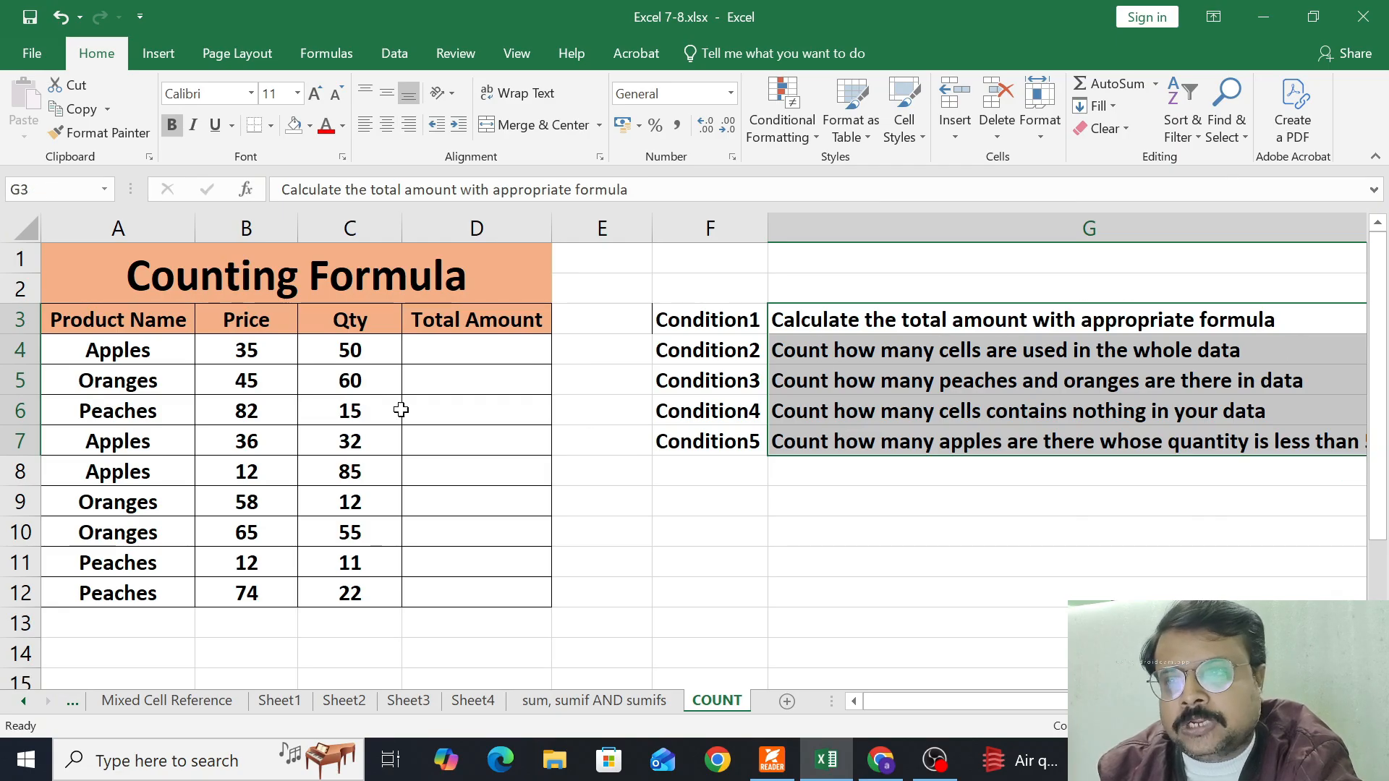
{"action": "left_click_drag", "start_coordinate": [449, 348], "coordinate": [437, 589]}
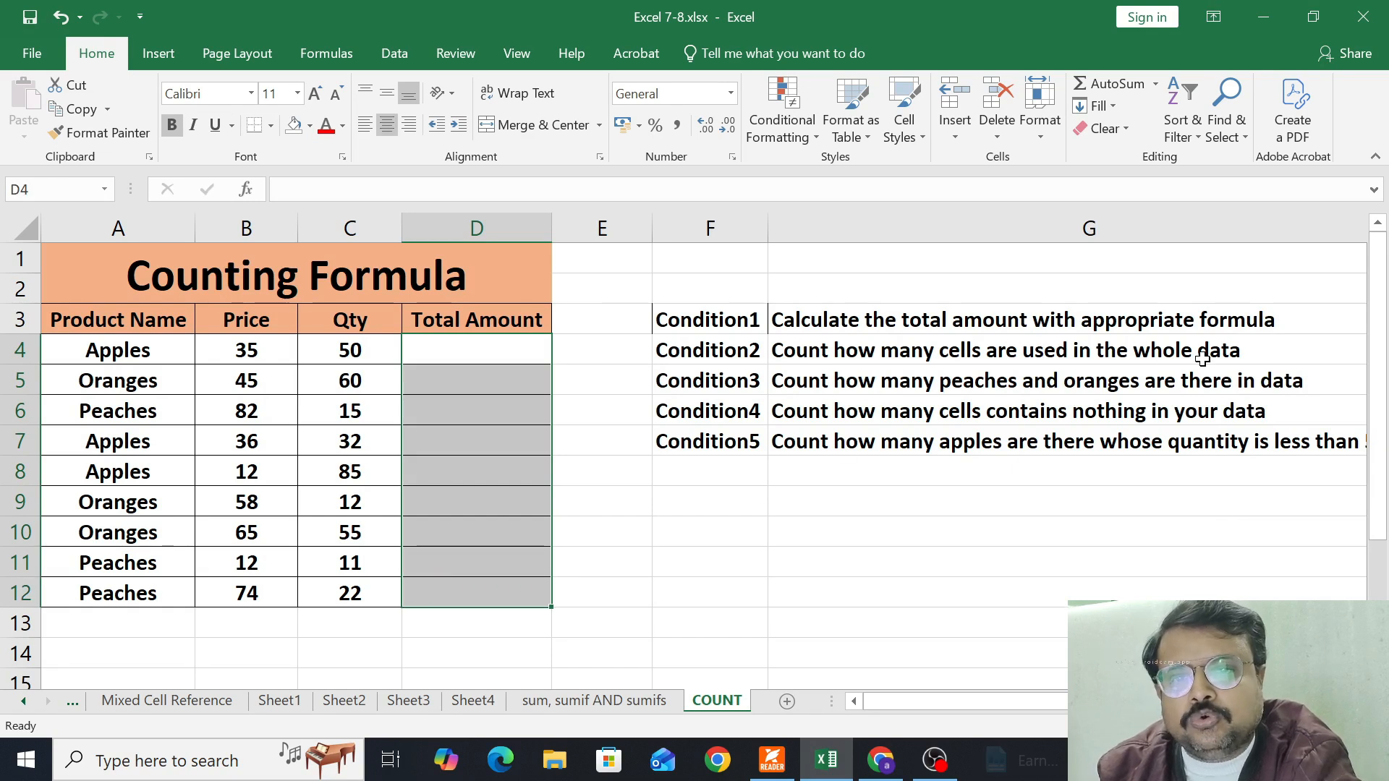
{"action": "left_click_drag", "start_coordinate": [93, 325], "coordinate": [426, 590]}
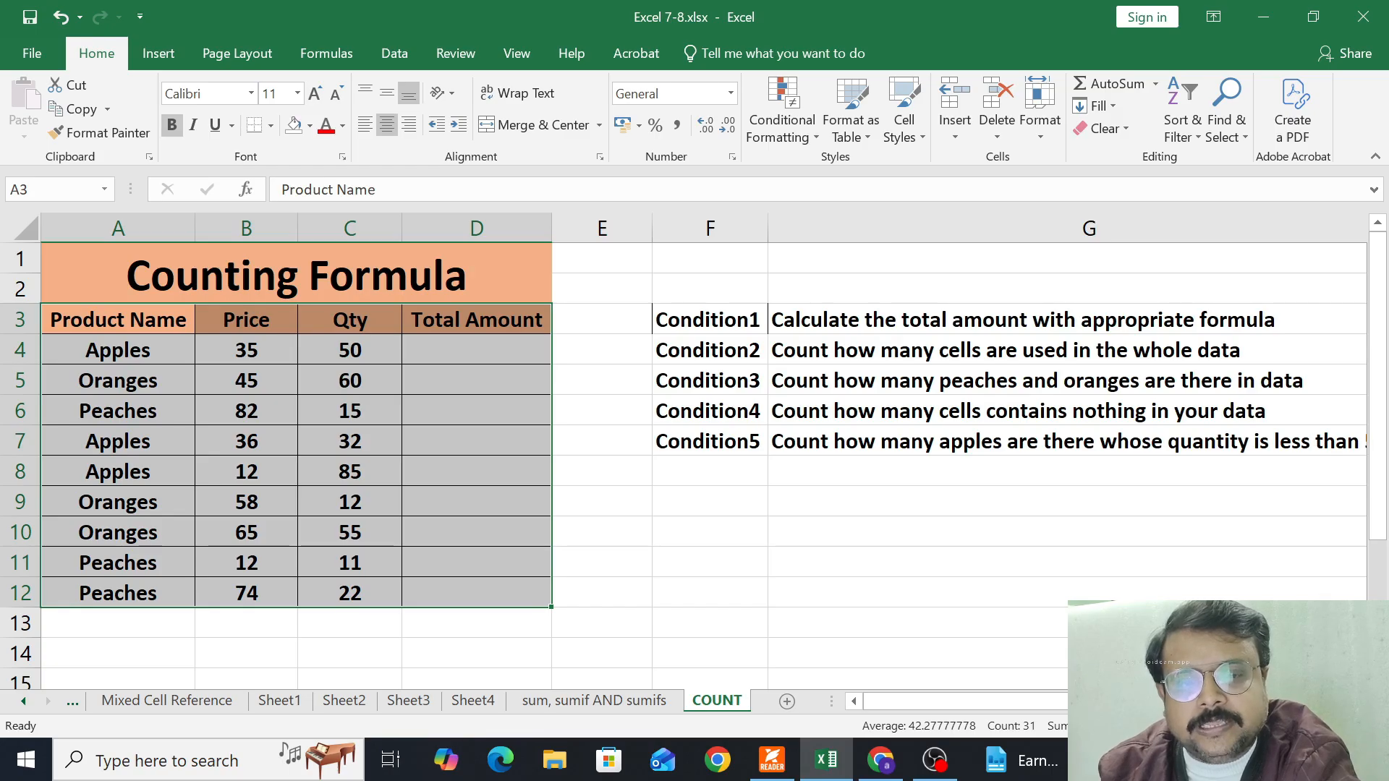
{"action": "scroll", "coordinate": [1230, 528], "scroll_direction": "right", "scroll_amount": 3}
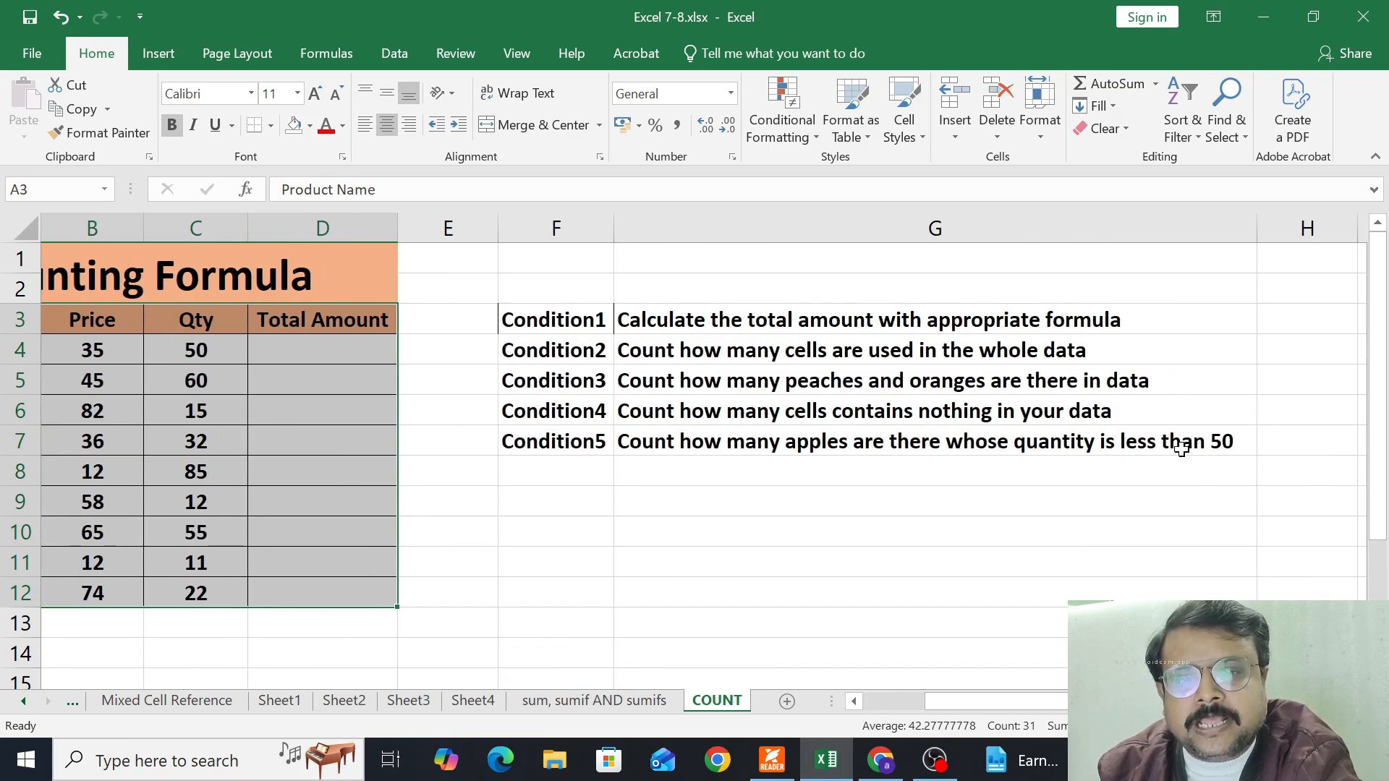
{"action": "left_click", "coordinate": [1181, 448]}
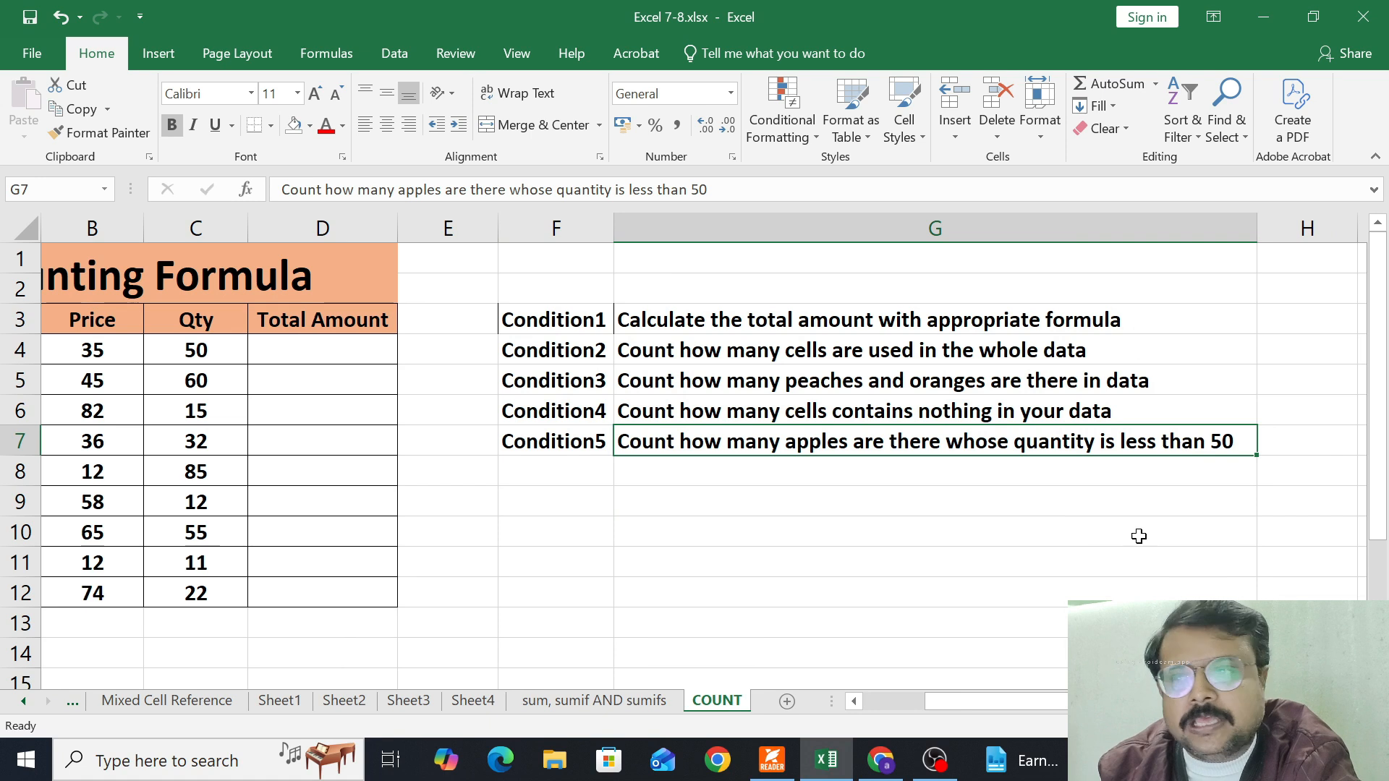
{"action": "scroll", "coordinate": [998, 700], "scroll_direction": "left", "scroll_amount": 3}
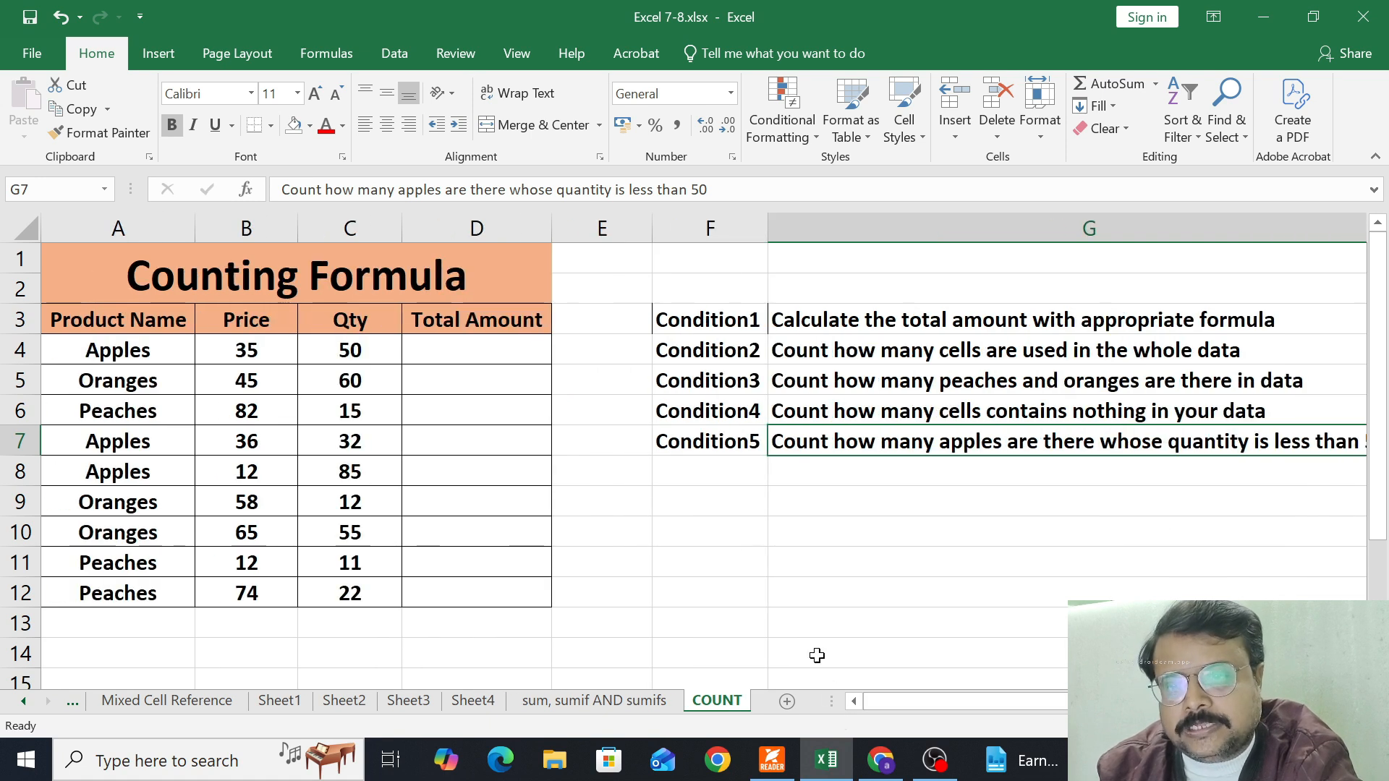
Enter the label Answer1 in cell F9, below the list of conditions
{"action": "left_click", "coordinate": [703, 507]}
{"action": "type", "text": "Answer1"}
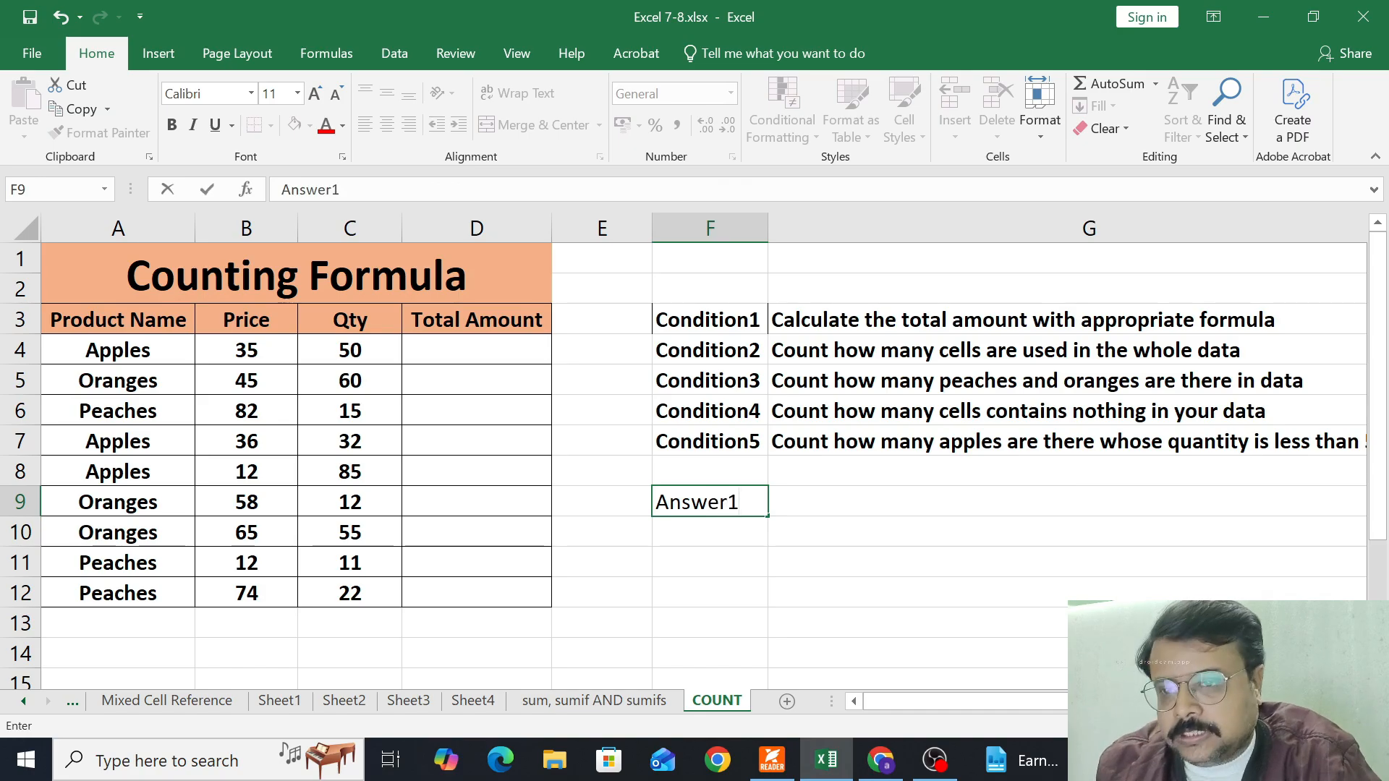
{"action": "key", "text": "Tab"}
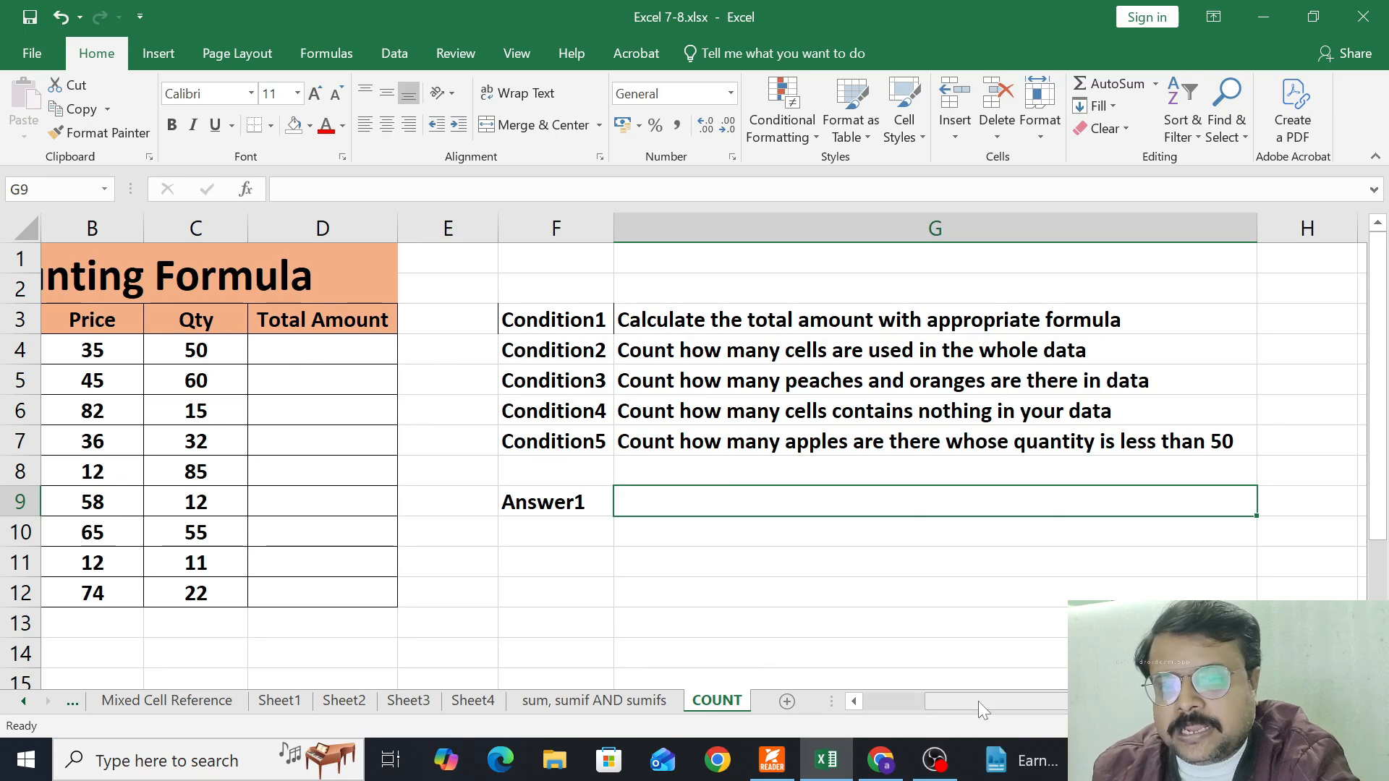
Calculate Total Amount in D4 with the formula =B4*C4 and fill it down through D12
{"action": "left_click_drag", "start_coordinate": [978, 701], "coordinate": [870, 701]}
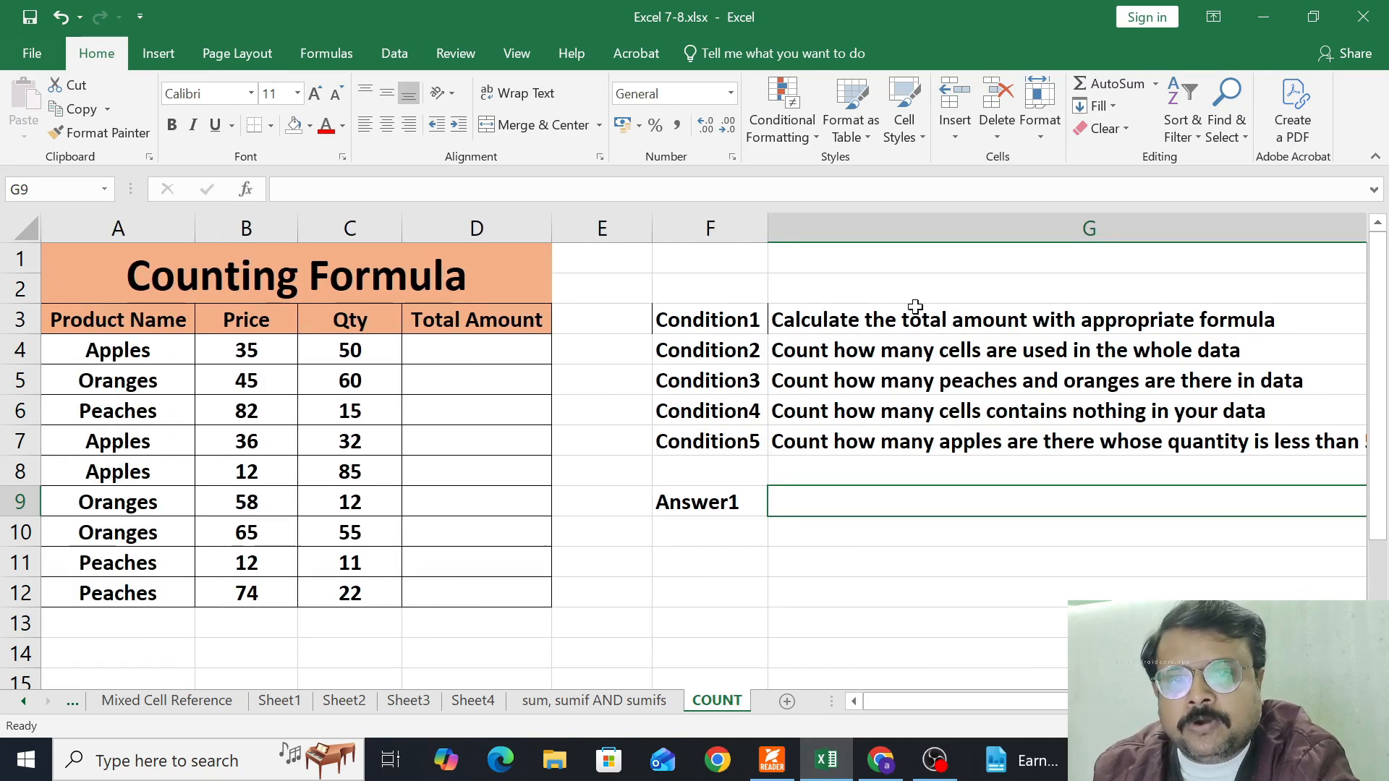
{"action": "left_click", "coordinate": [482, 356]}
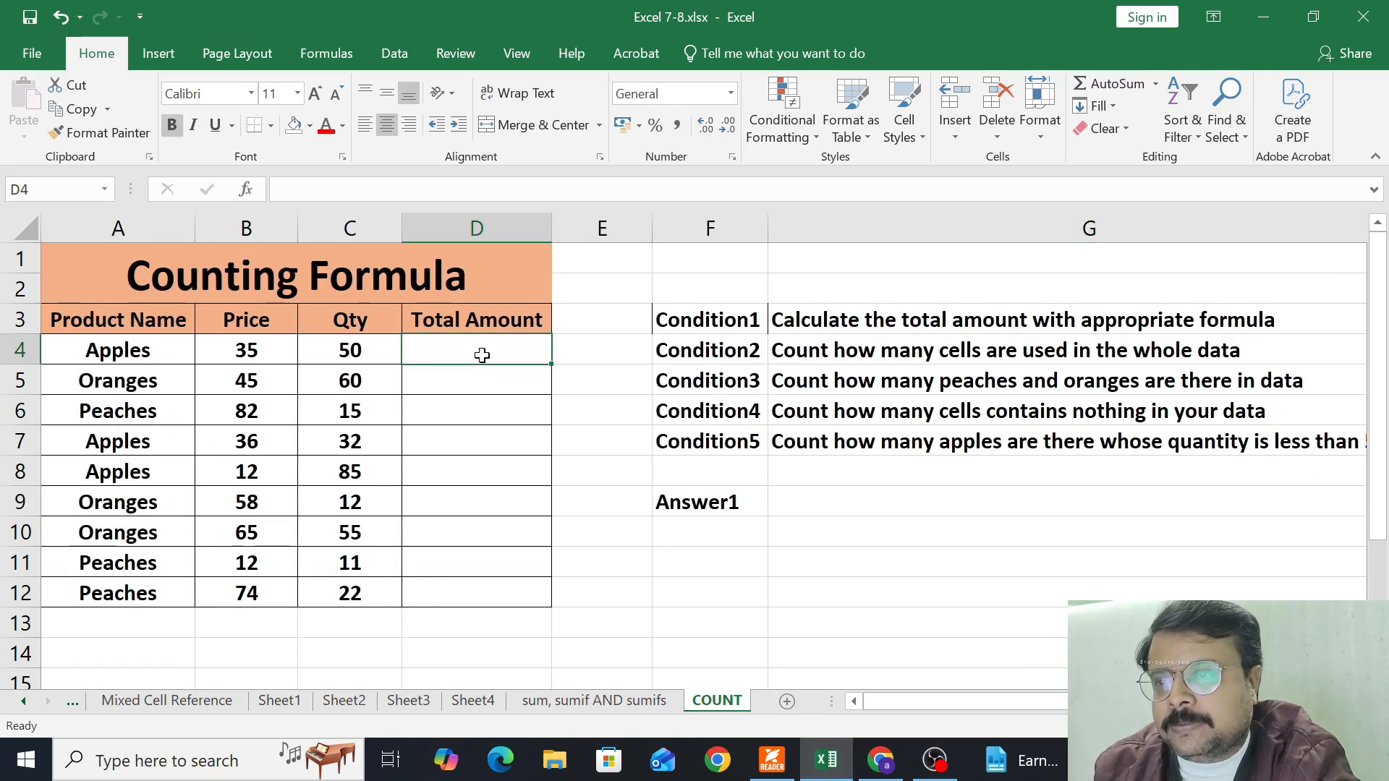
{"action": "type", "text": "="}
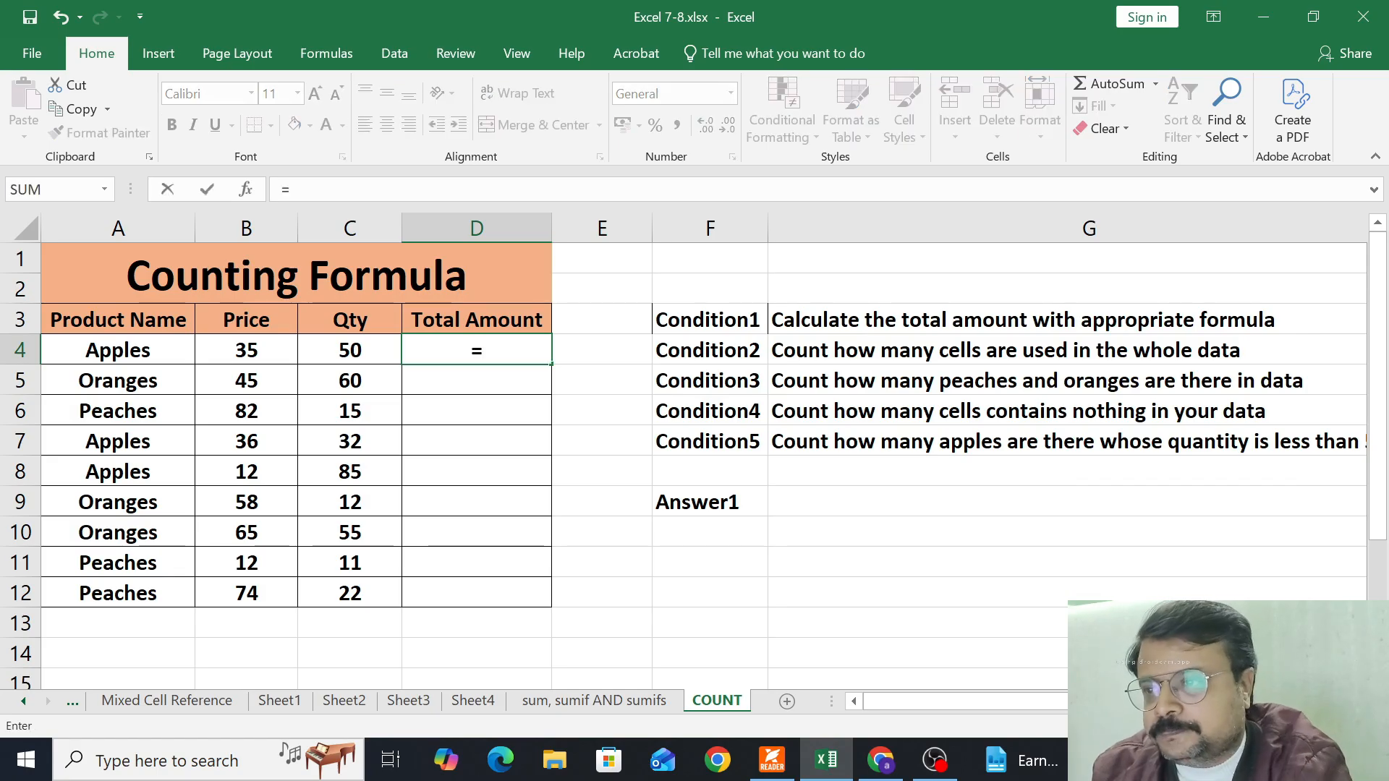
{"action": "left_click", "coordinate": [231, 356]}
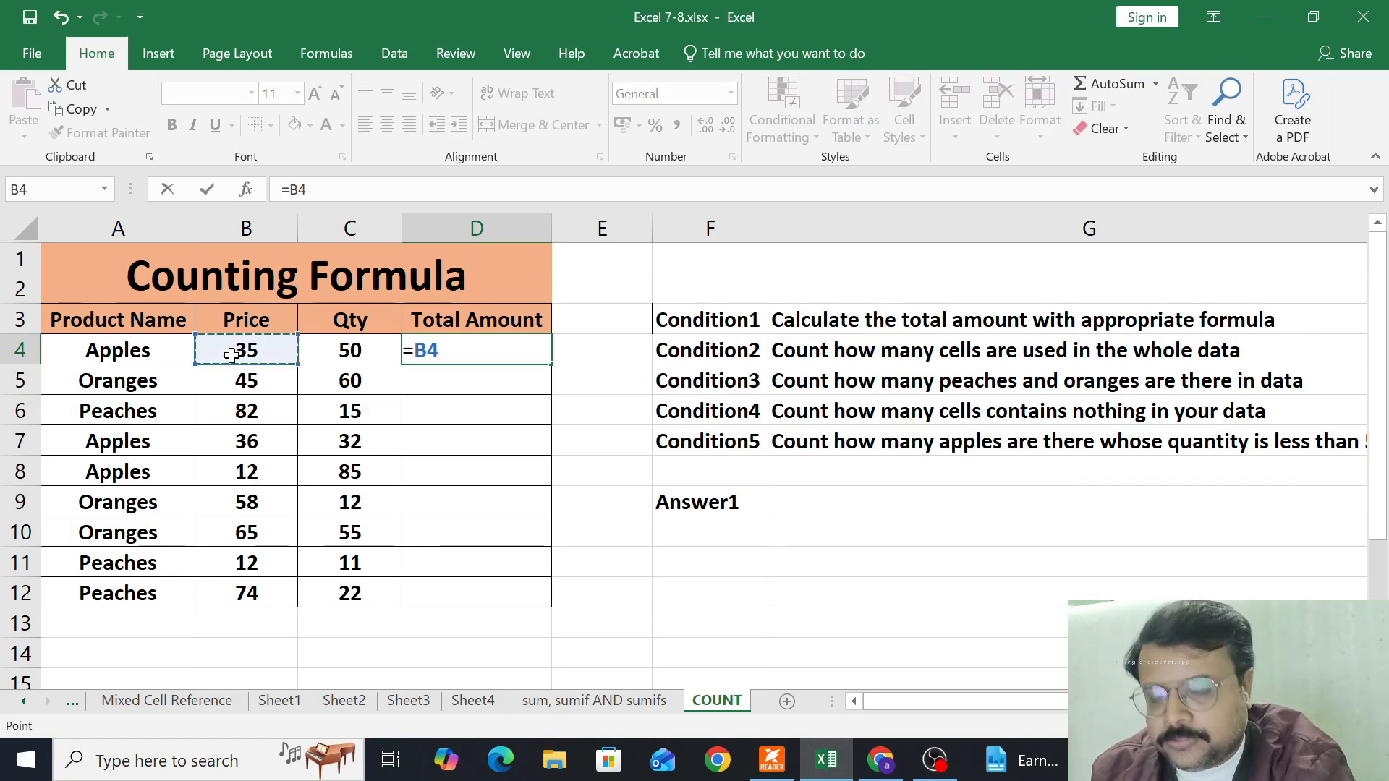
{"action": "type", "text": "*"}
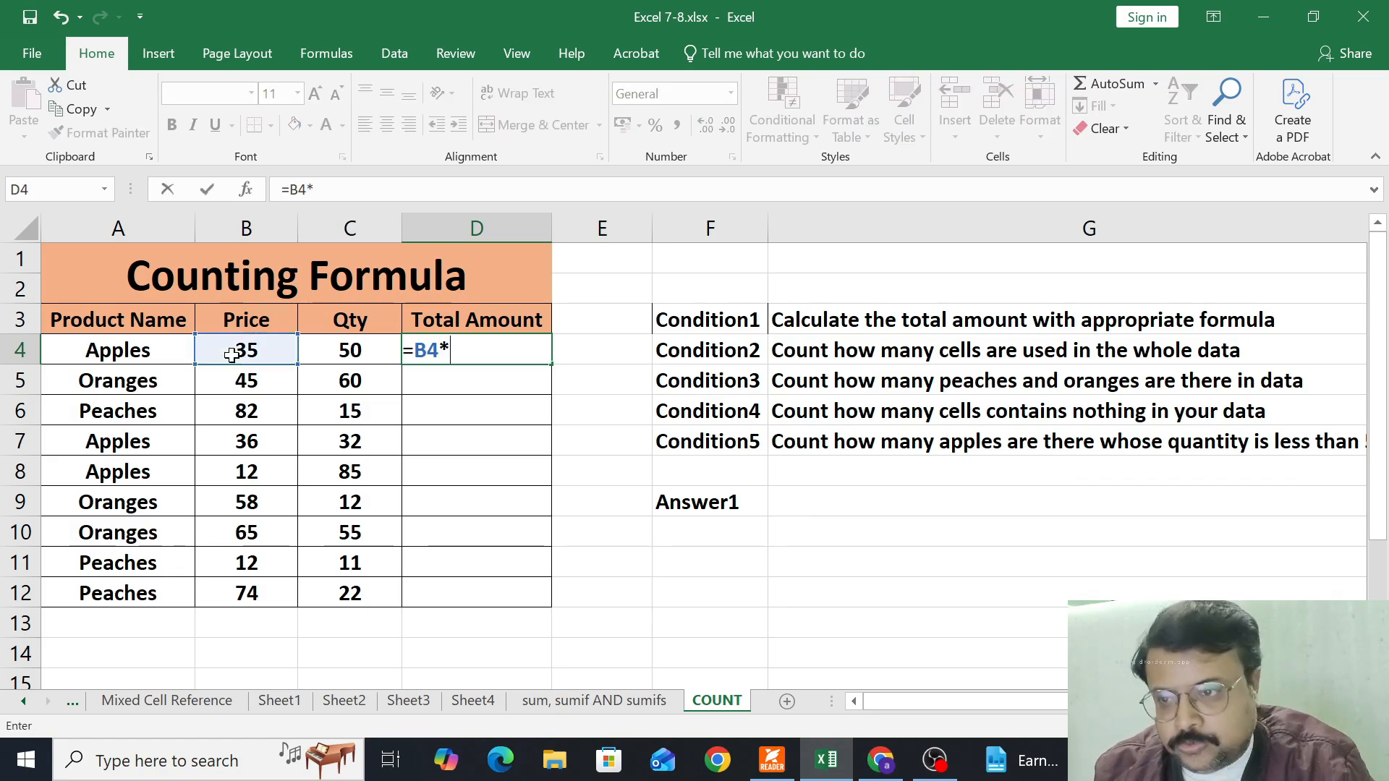
{"action": "left_click", "coordinate": [349, 356]}
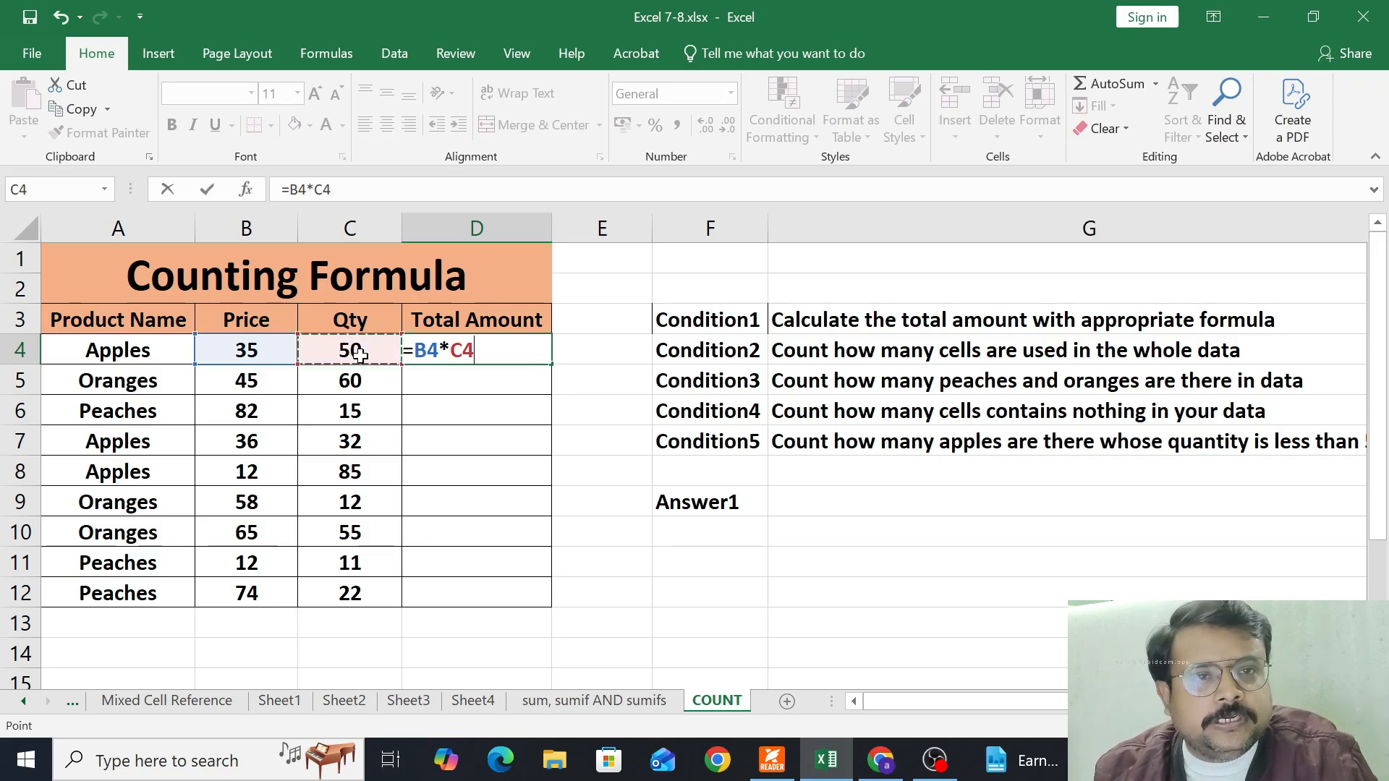
{"action": "key", "text": "Return"}
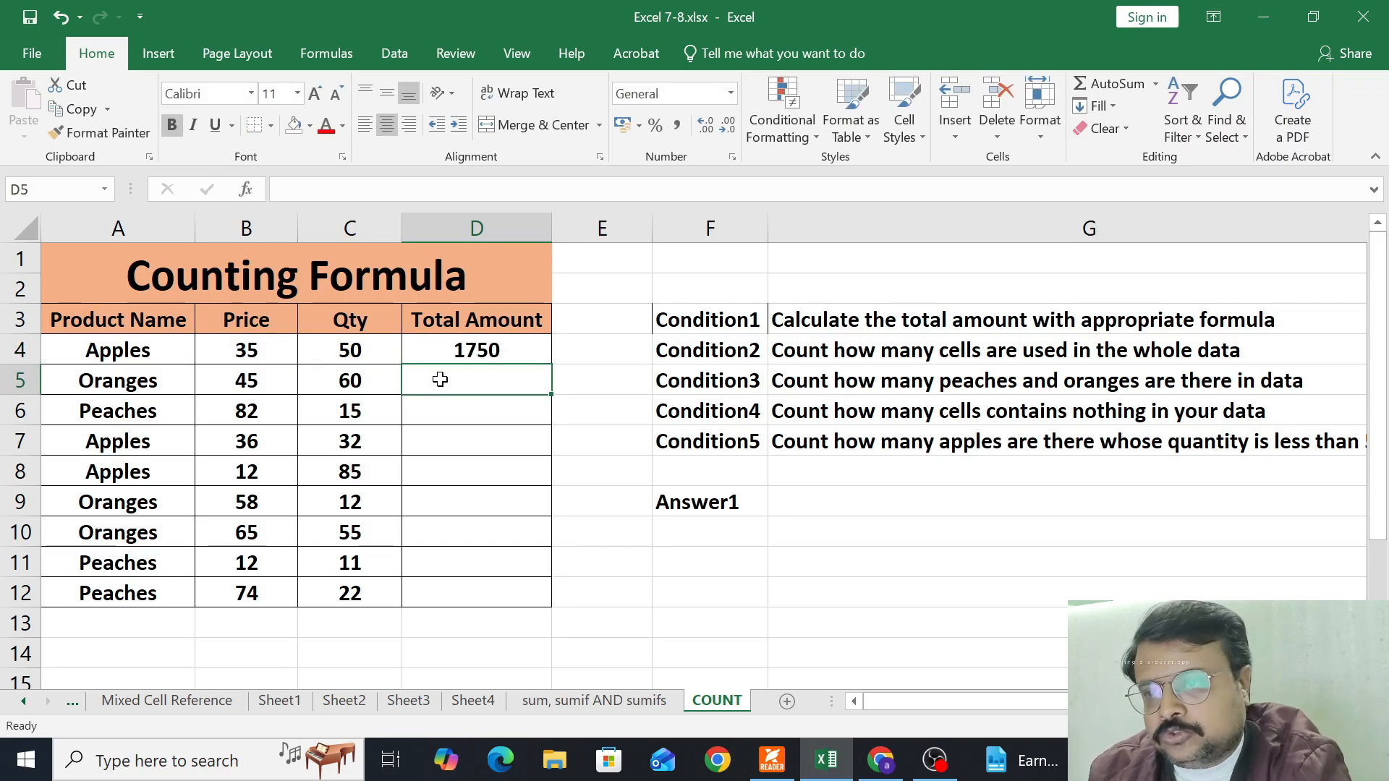
{"action": "left_click", "coordinate": [455, 348]}
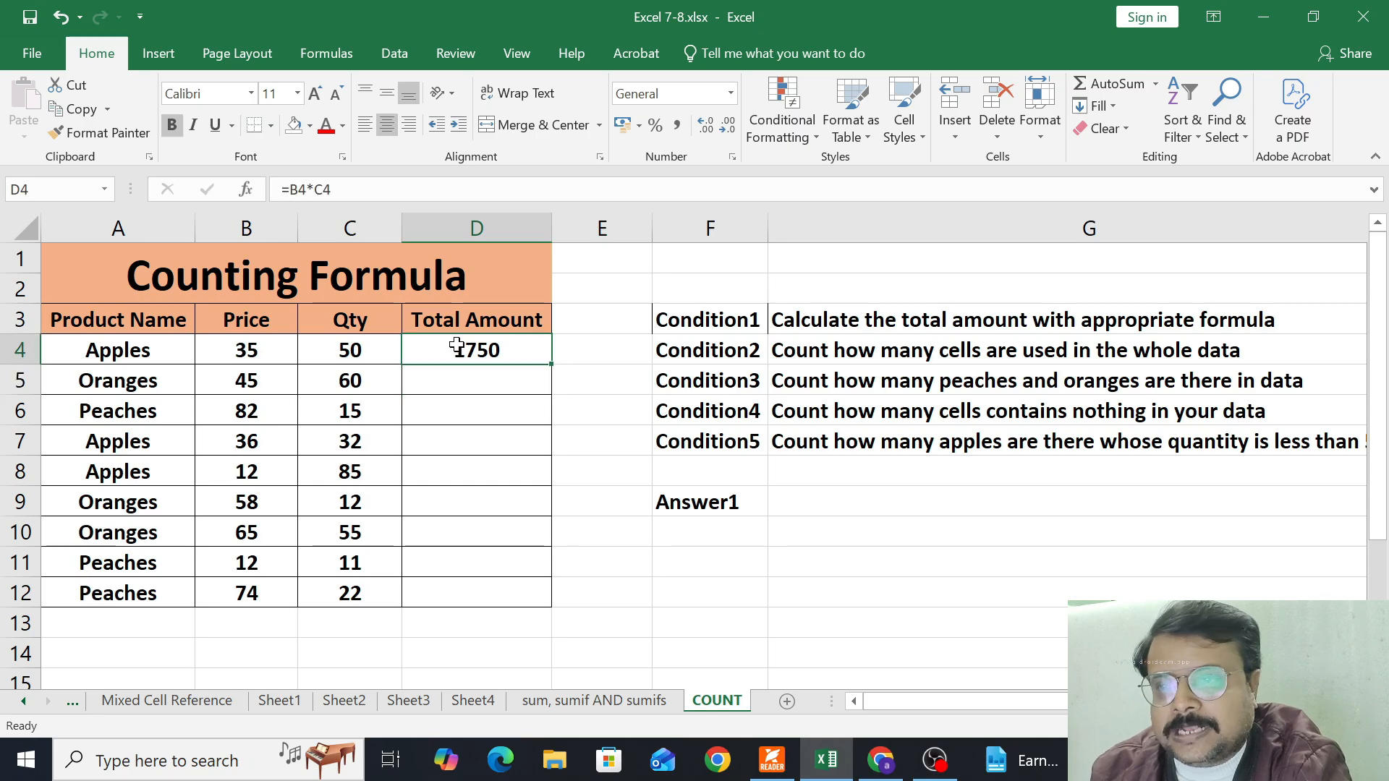
{"action": "double_click", "coordinate": [550, 366]}
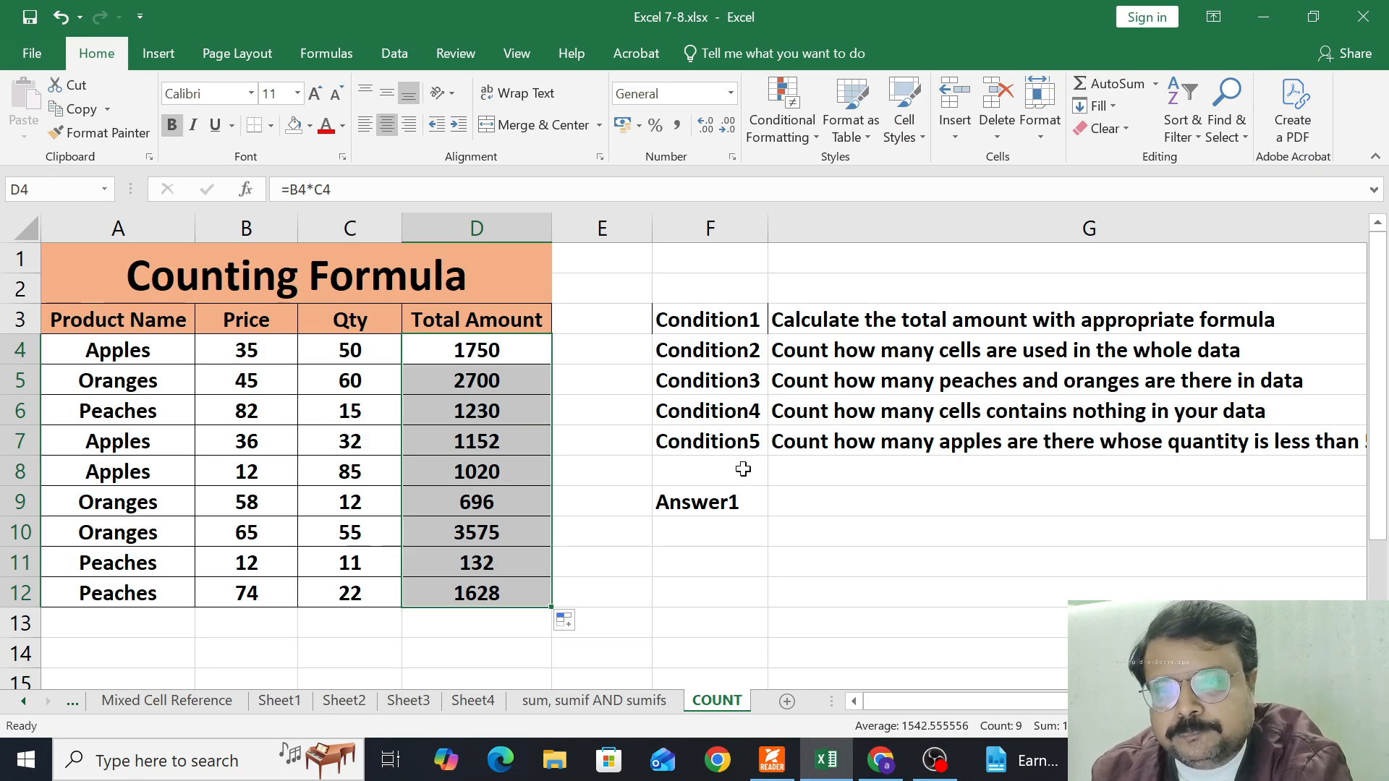
Enter Product in cell G9 as the answer beside Answer1
{"action": "left_click", "coordinate": [789, 503]}
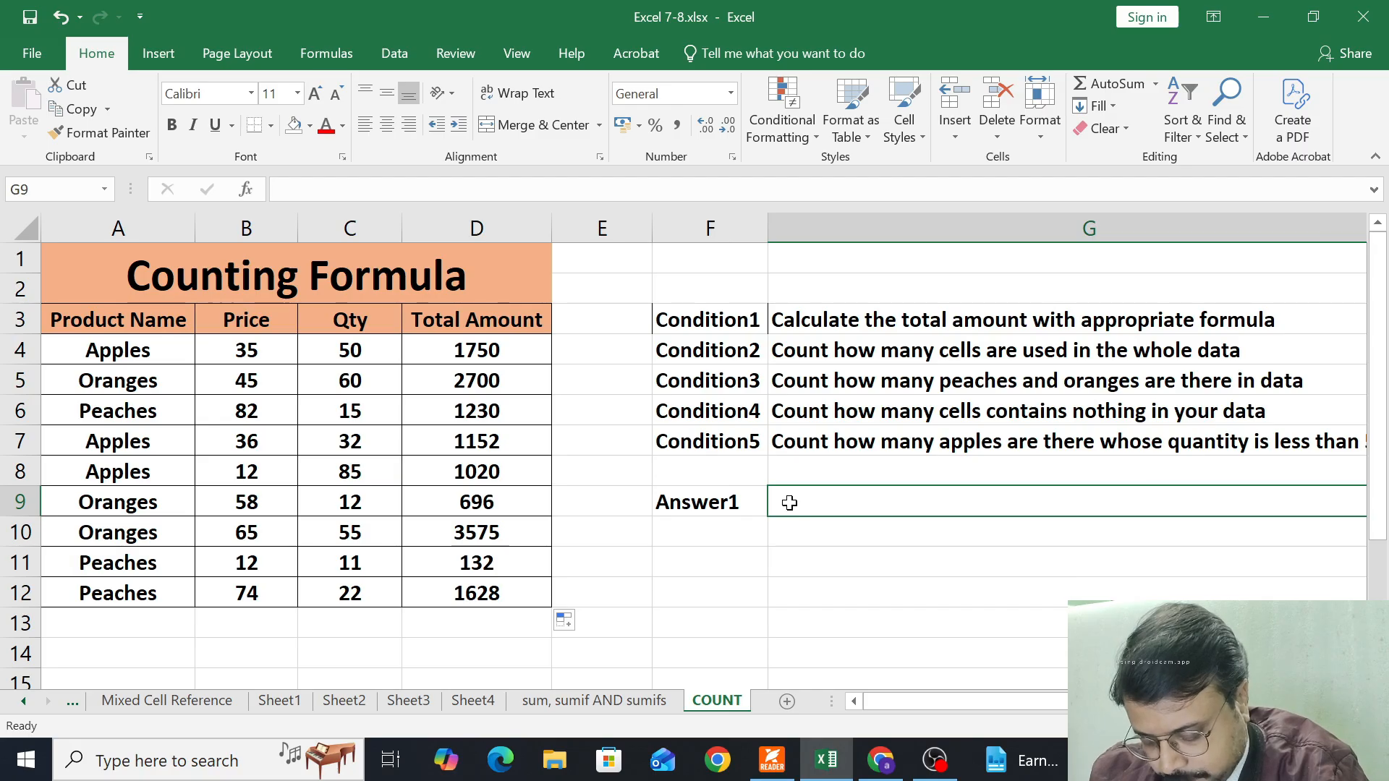
{"action": "type", "text": "Produ"}
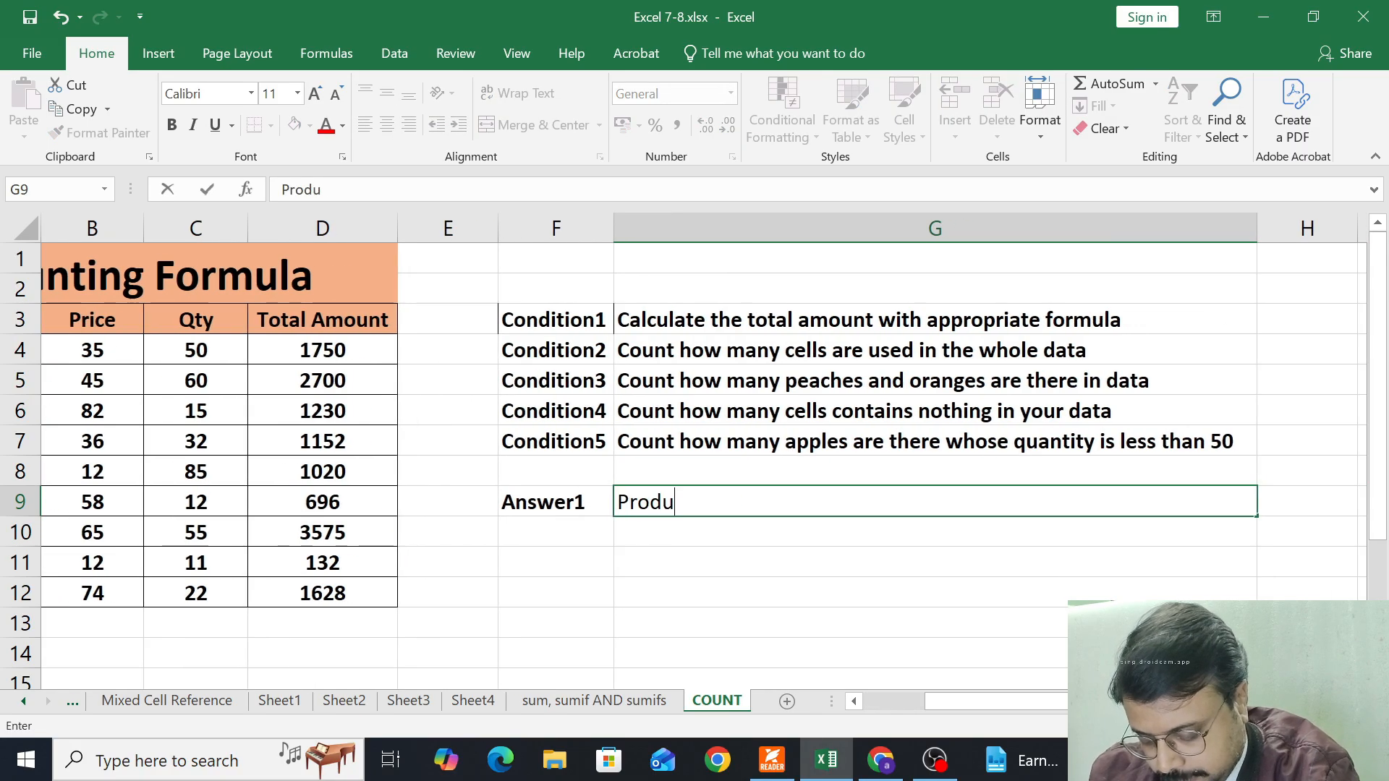
{"action": "type", "text": "ct"}
{"action": "key", "text": "Return"}
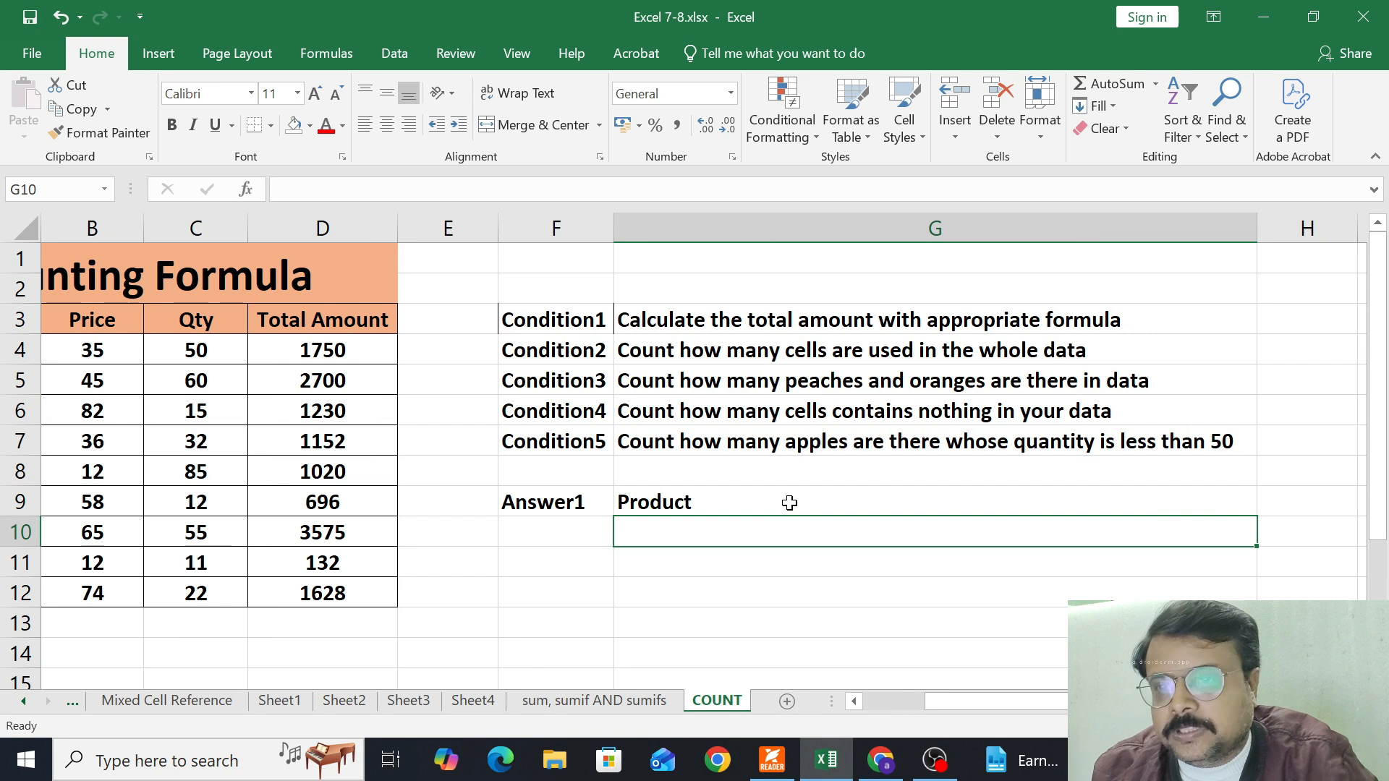
Enter the label Answer2 in cell F10, directly below Answer1
{"action": "key", "text": "Left"}
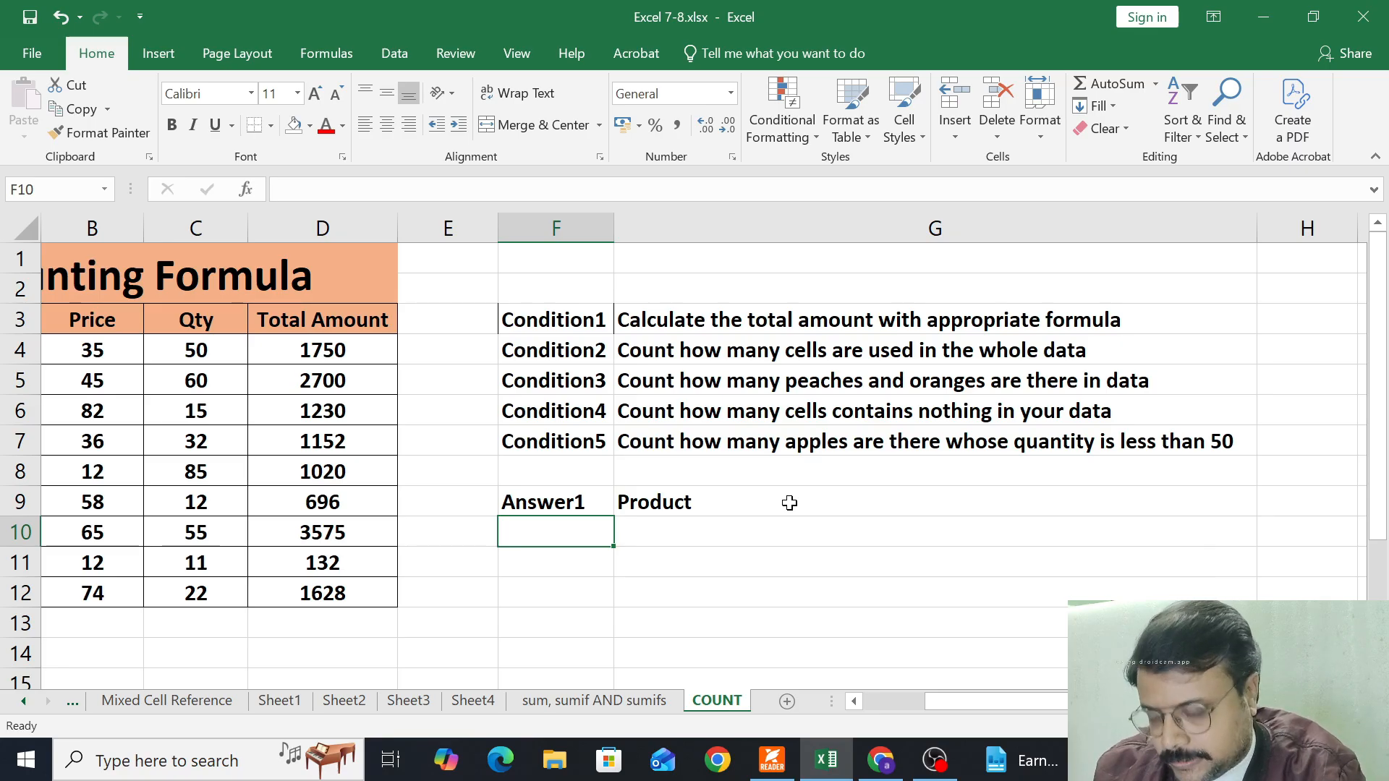
{"action": "type", "text": "Answer"}
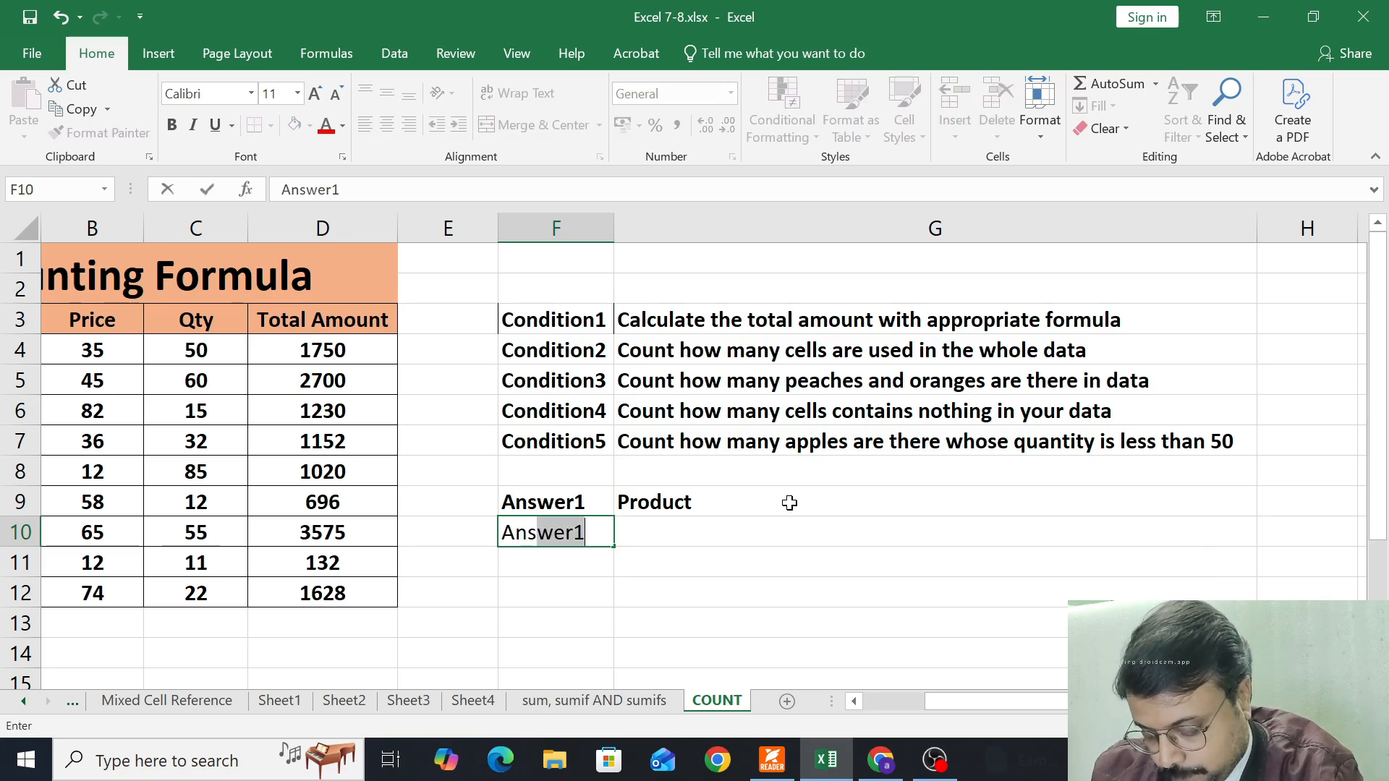
{"action": "type", "text": "2"}
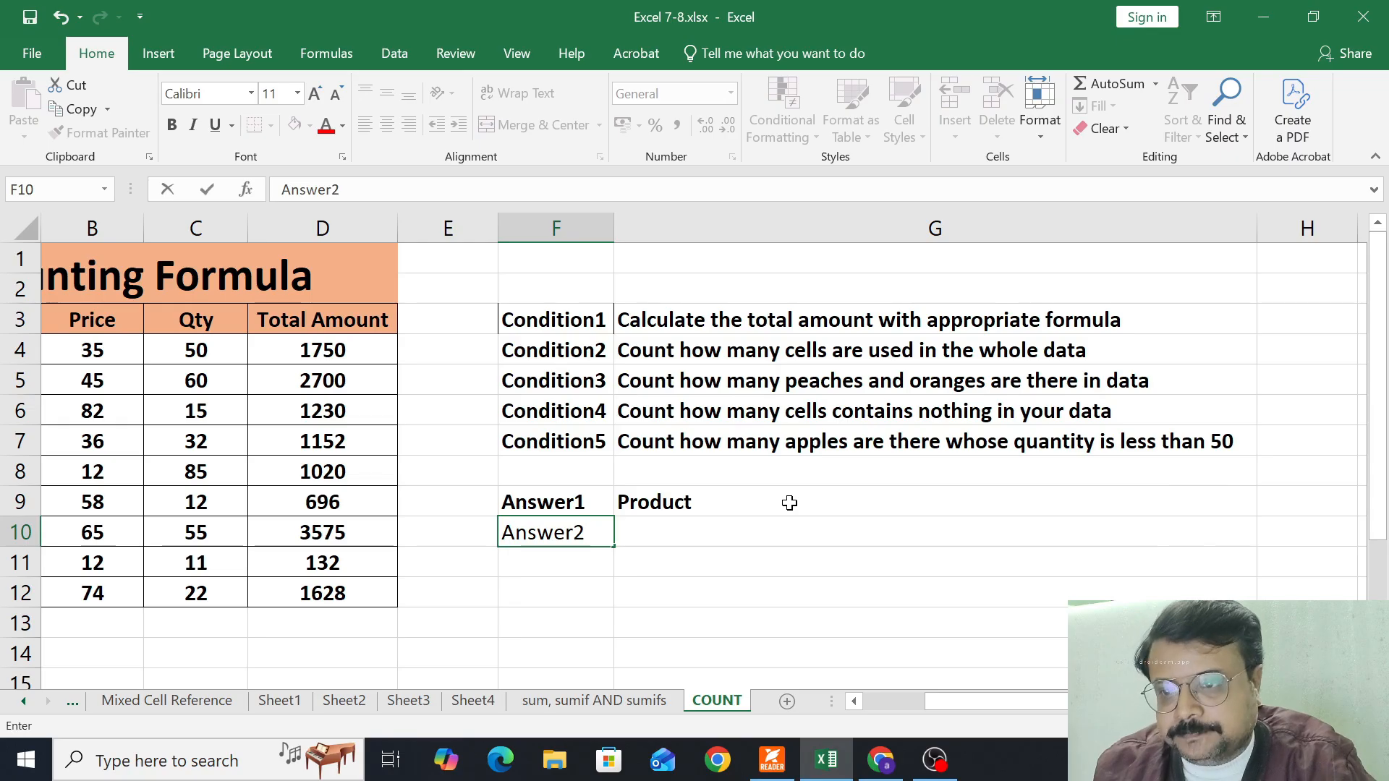
{"action": "key", "text": "Tab"}
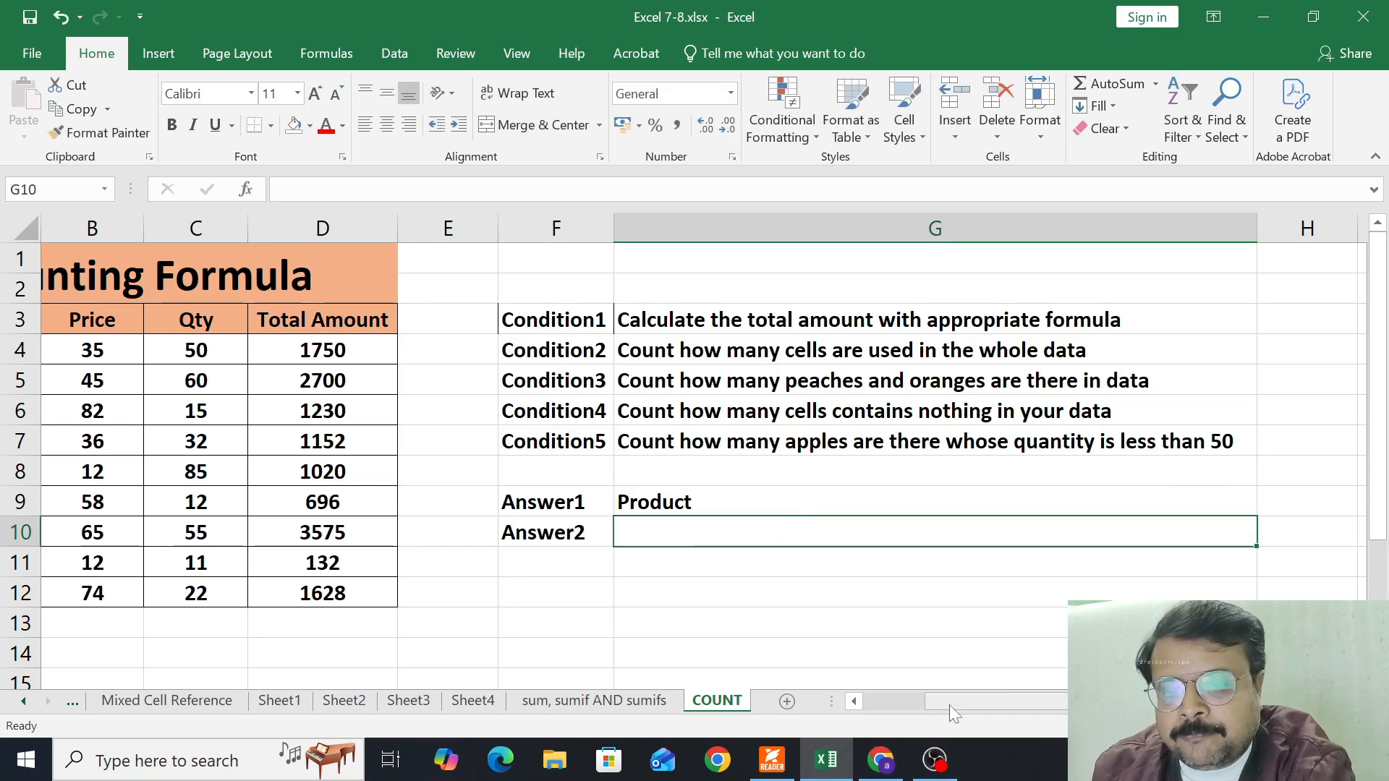
Enter COUNTA in cell G10 as the answer beside Answer2
{"action": "left_click_drag", "start_coordinate": [949, 704], "coordinate": [810, 709]}
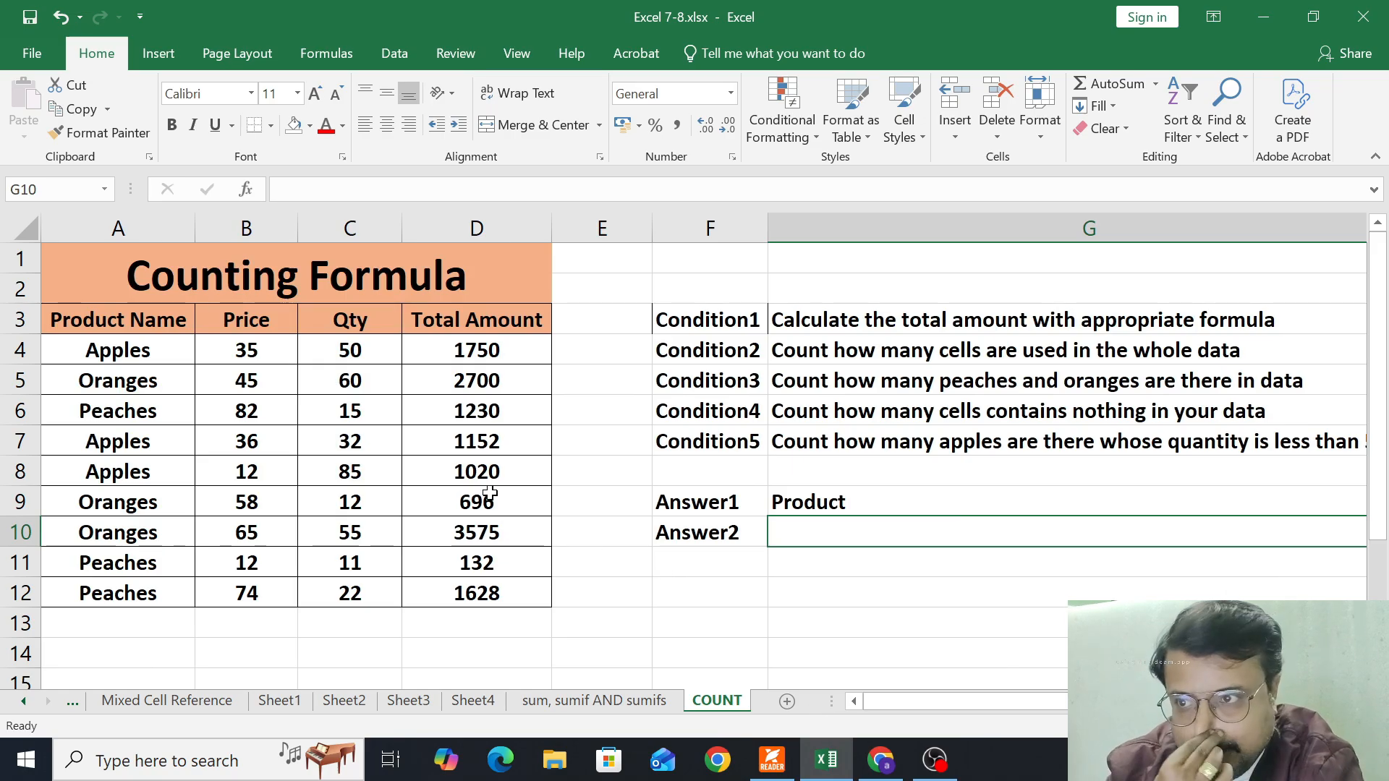
{"action": "left_click_drag", "start_coordinate": [152, 319], "coordinate": [471, 589]}
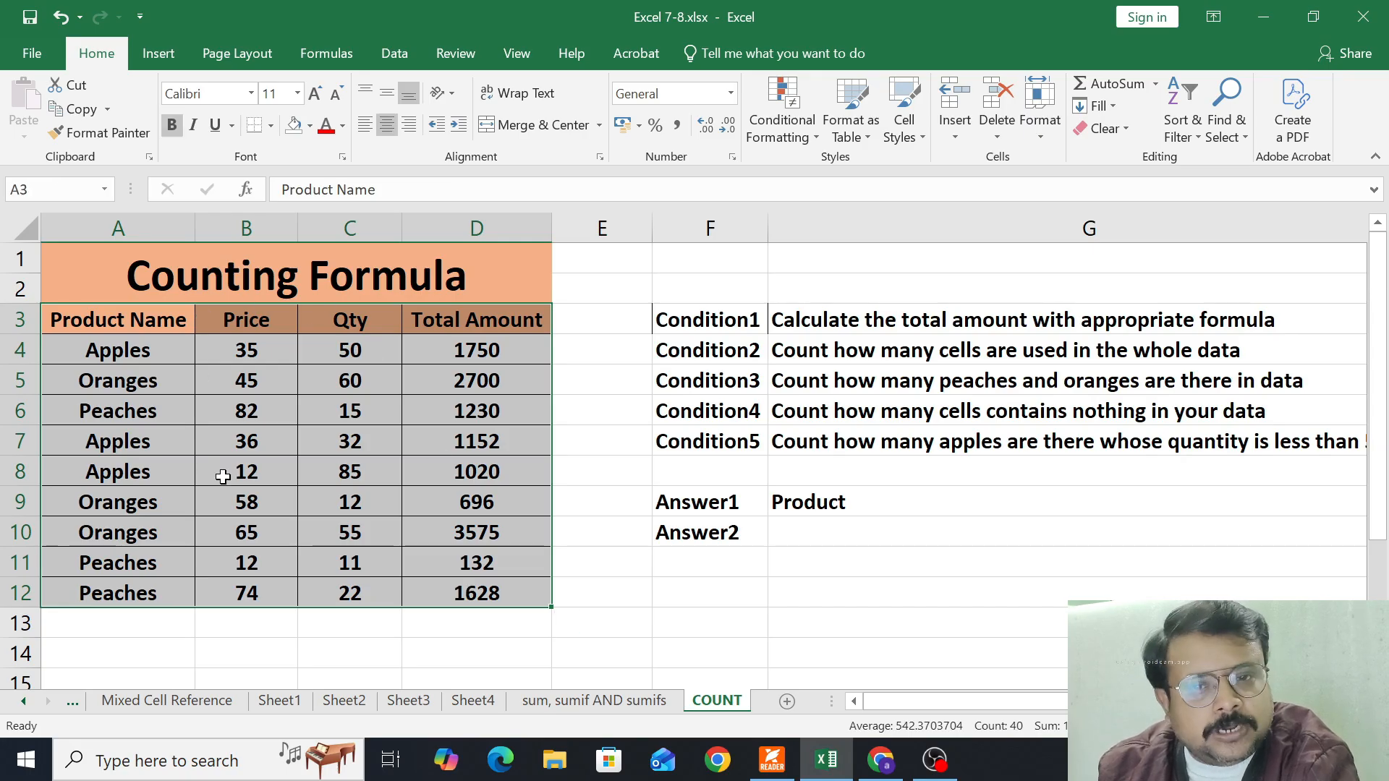
{"action": "left_click", "coordinate": [799, 530]}
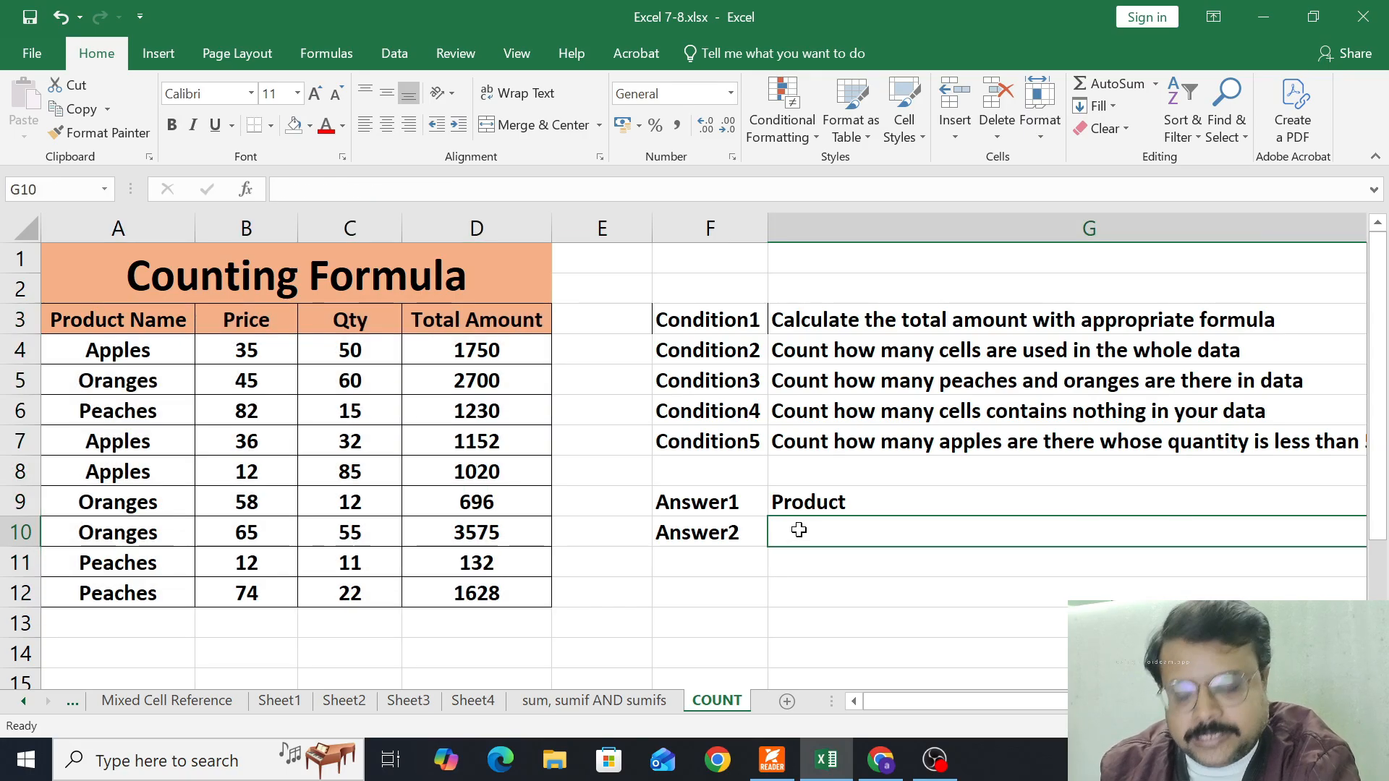
{"action": "type", "text": "COUNTA"}
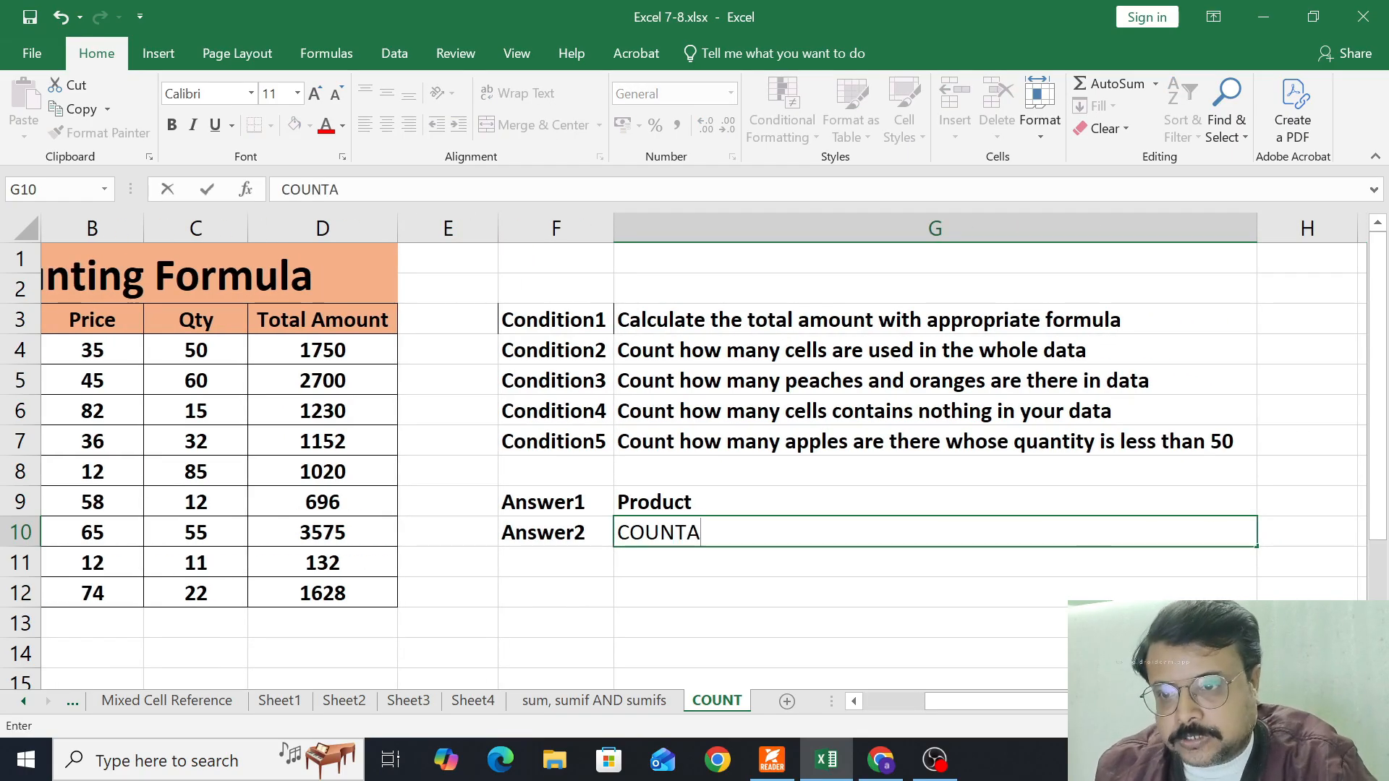
{"action": "key", "text": "Return"}
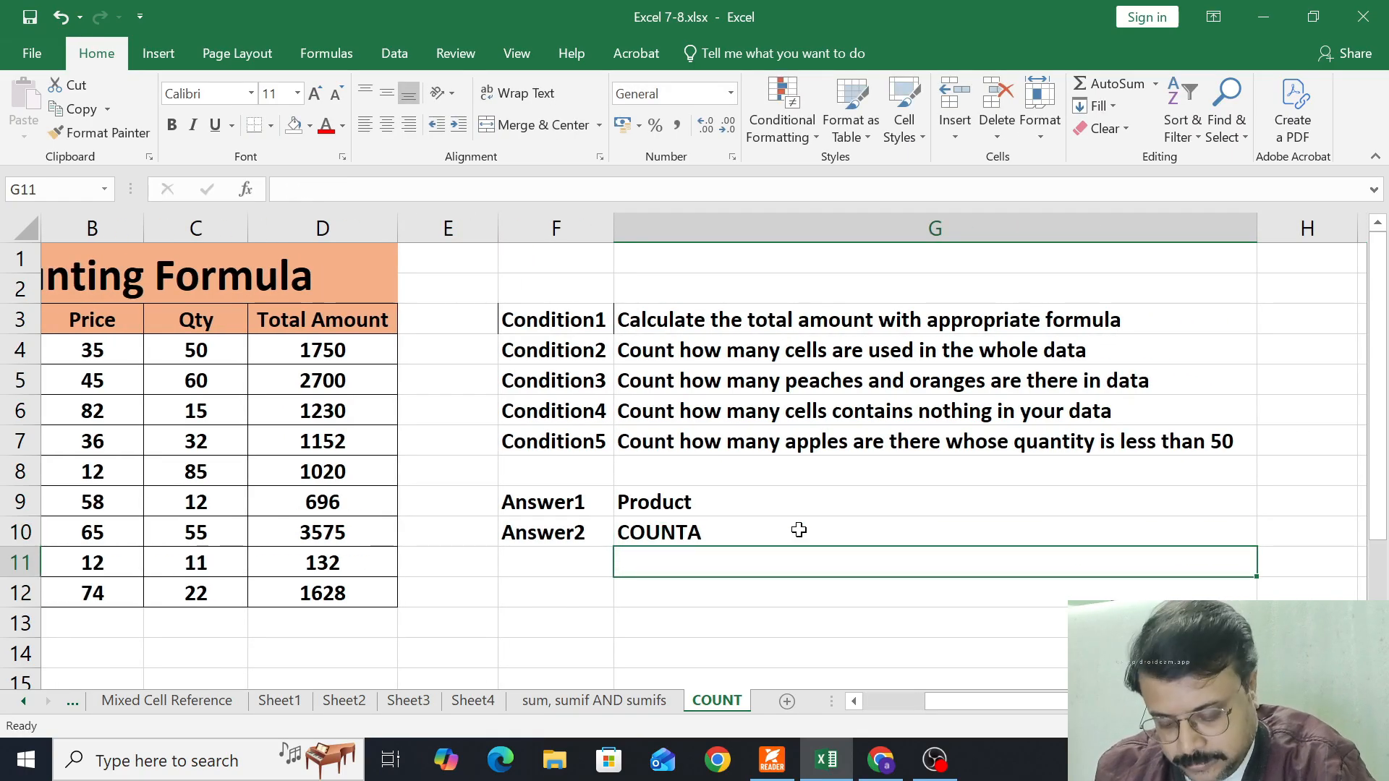
Count the used cells of the whole data in G11 with =COUNTA(A3:D12) and left-align the result
{"action": "type", "text": "=Counts"}
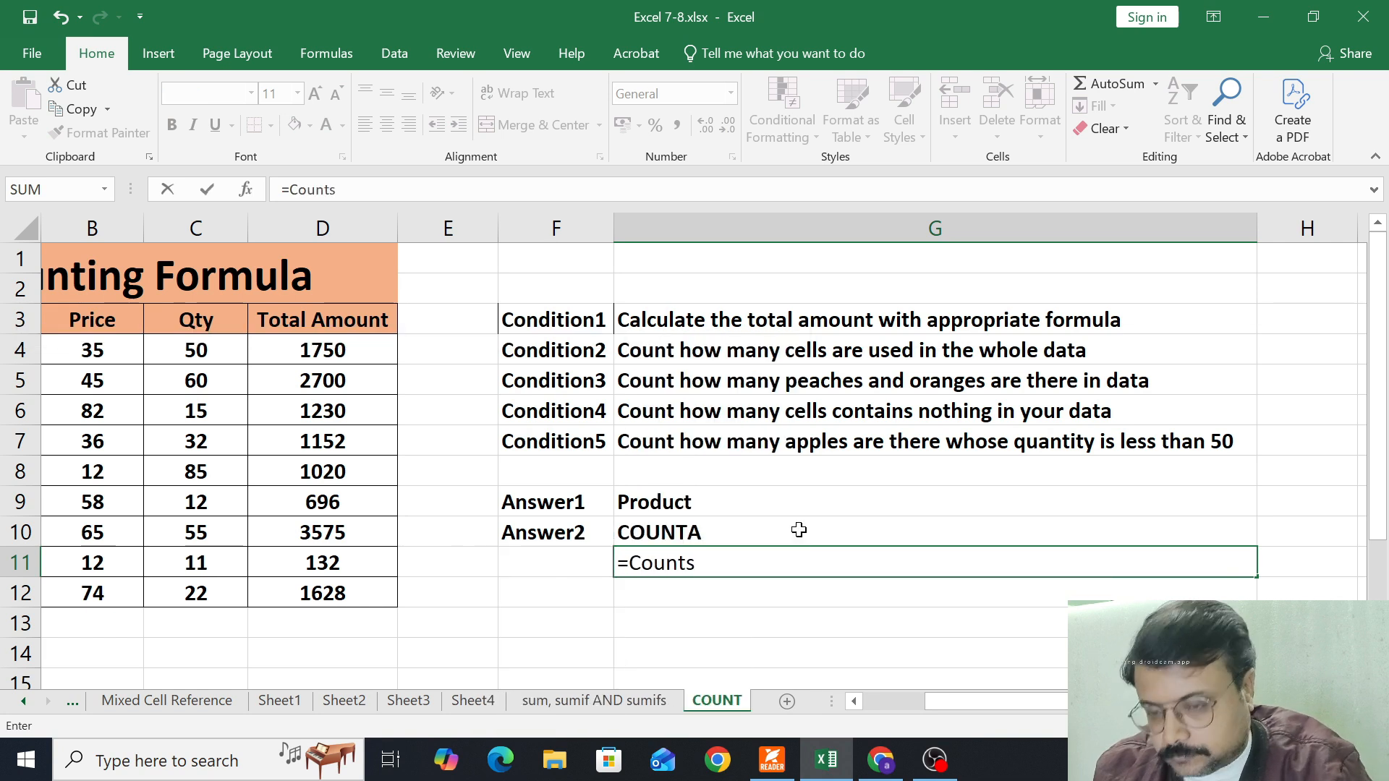
{"action": "key", "text": "BackSpace"}
{"action": "type", "text": "a"}
{"action": "key", "text": "Tab"}
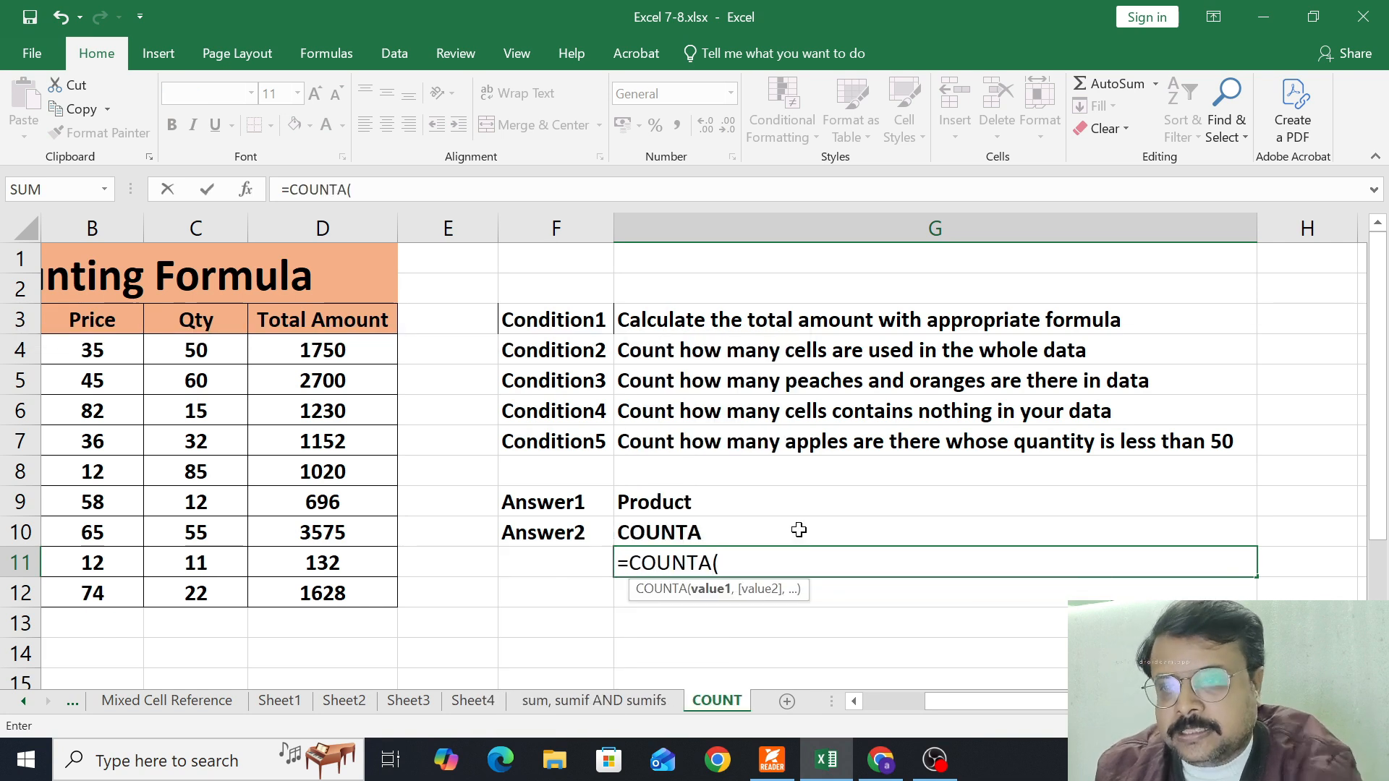
{"action": "left_click_drag", "start_coordinate": [947, 706], "coordinate": [812, 709]}
{"action": "left_click_drag", "start_coordinate": [114, 320], "coordinate": [461, 610]}
{"action": "type", "text": ")"}
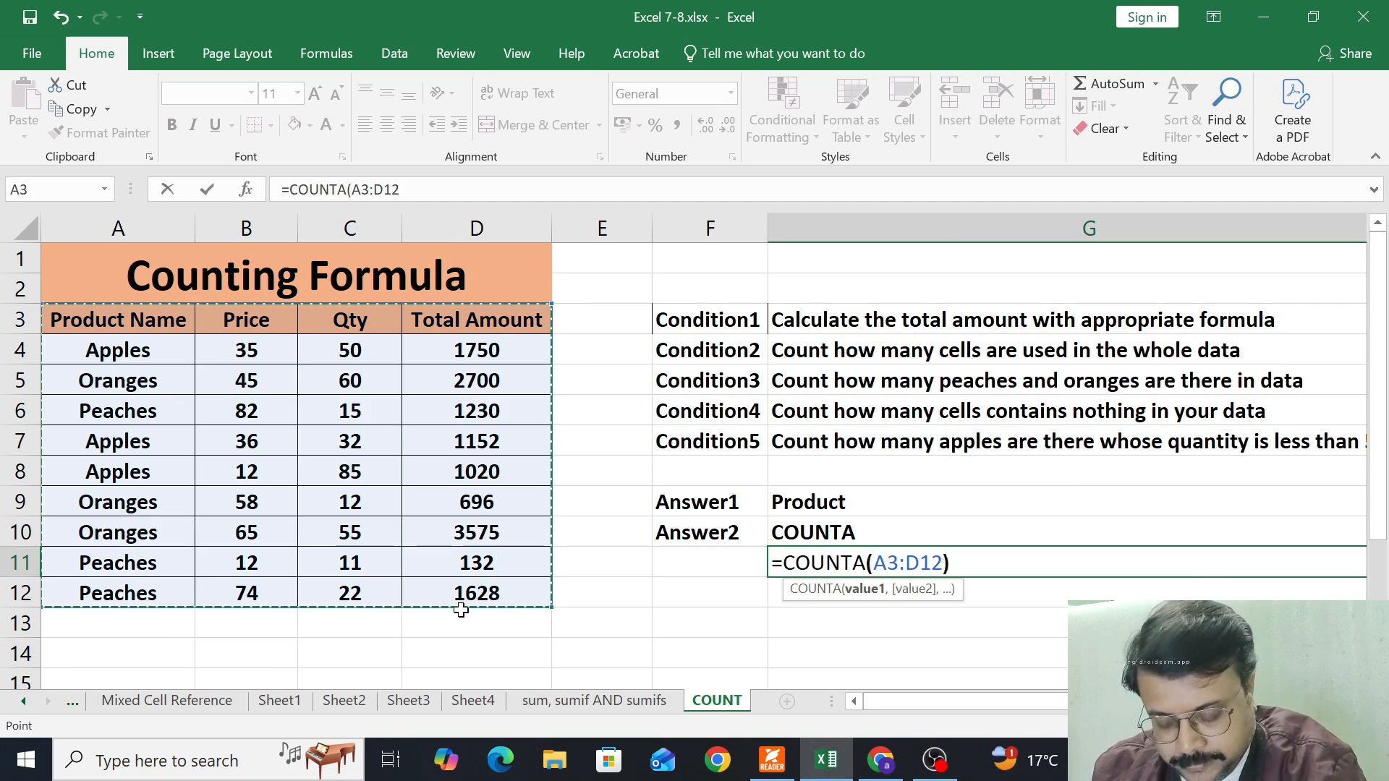
{"action": "key", "text": "Return"}
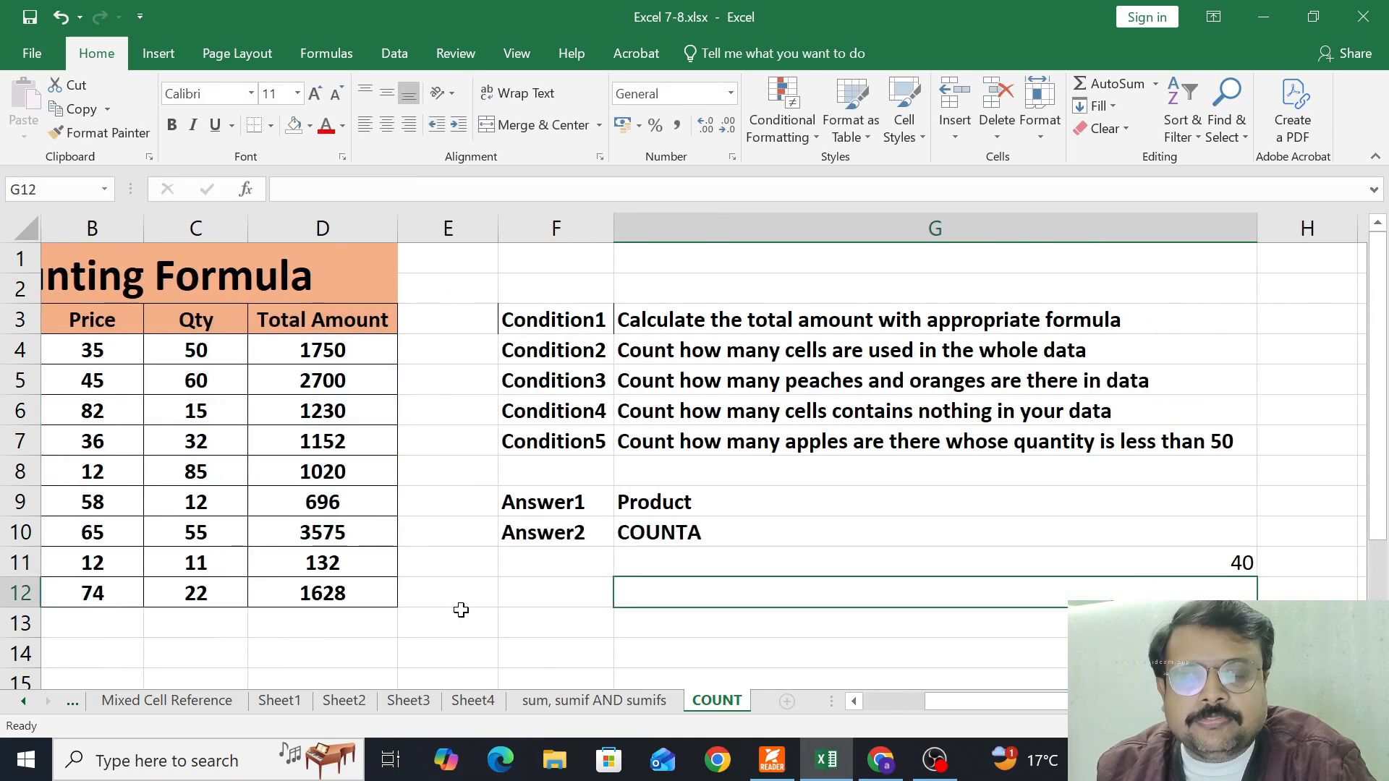
{"action": "left_click", "coordinate": [696, 568]}
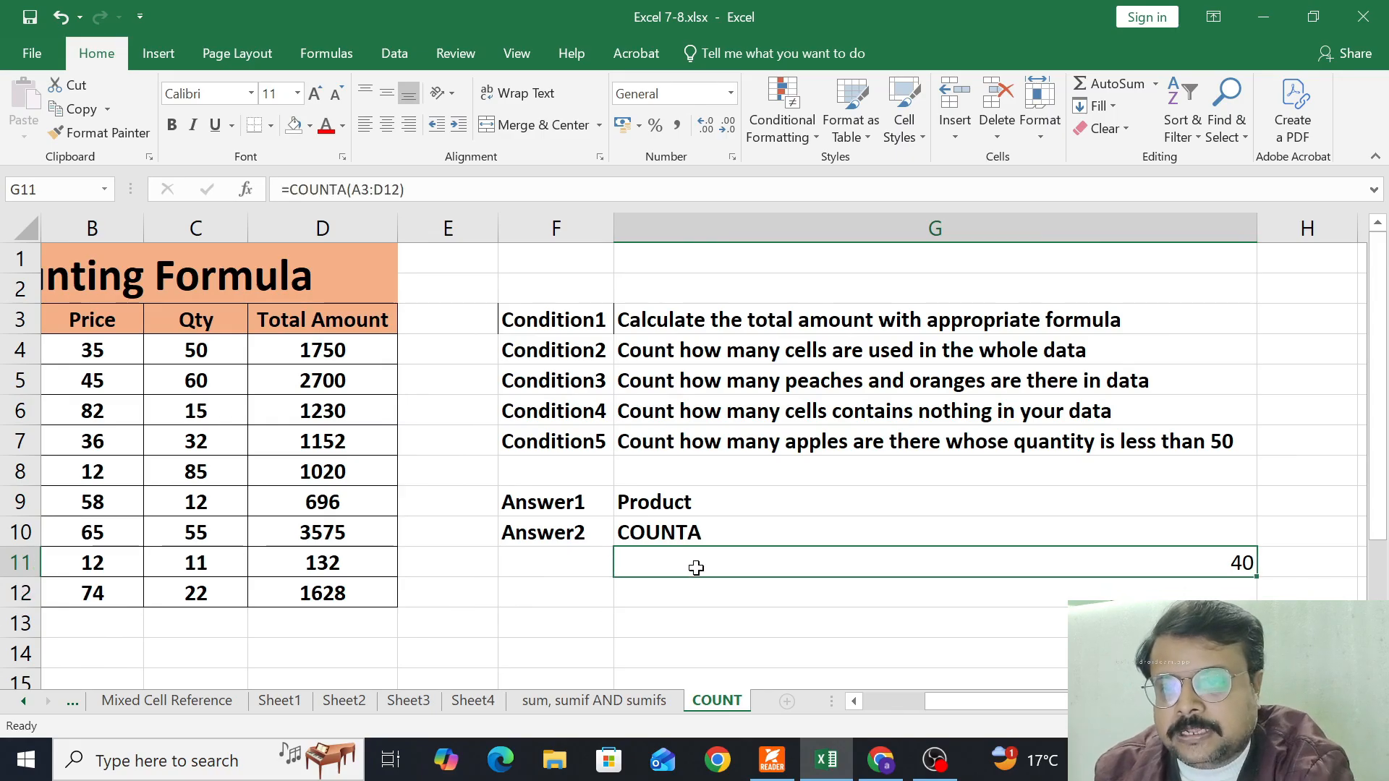
{"action": "left_click", "coordinate": [365, 124]}
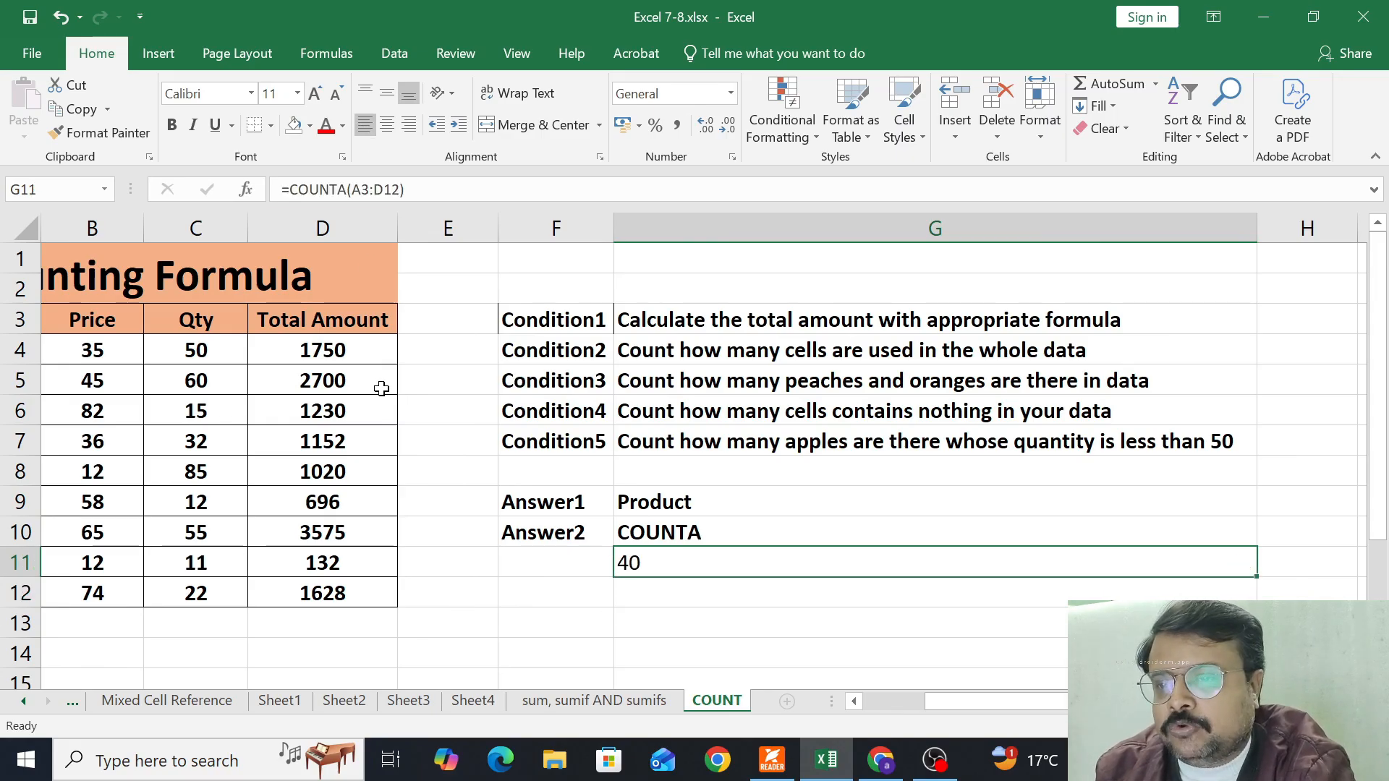
Enter the label Answer in cell F12, two rows below Answer2
{"action": "left_click_drag", "start_coordinate": [961, 700], "coordinate": [827, 701]}
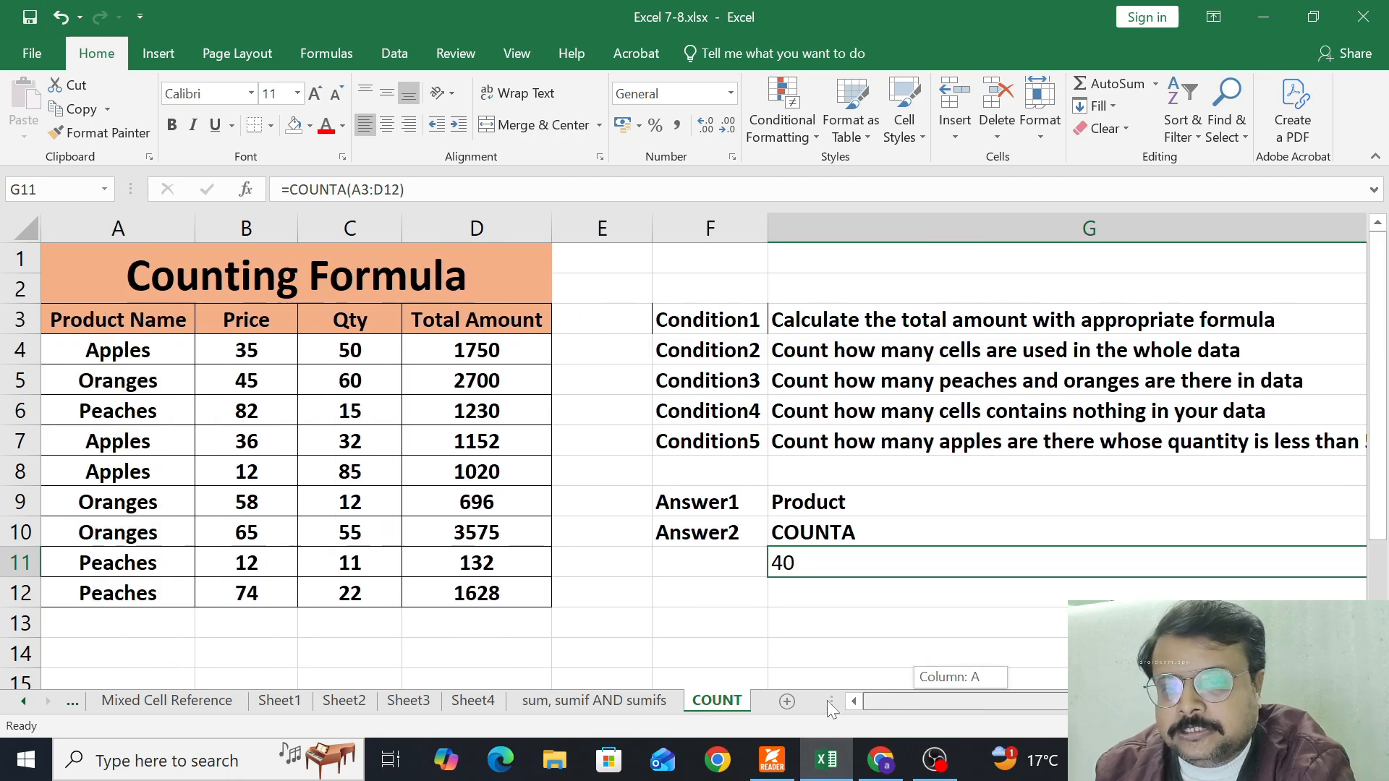
{"action": "left_click_drag", "start_coordinate": [85, 319], "coordinate": [145, 584]}
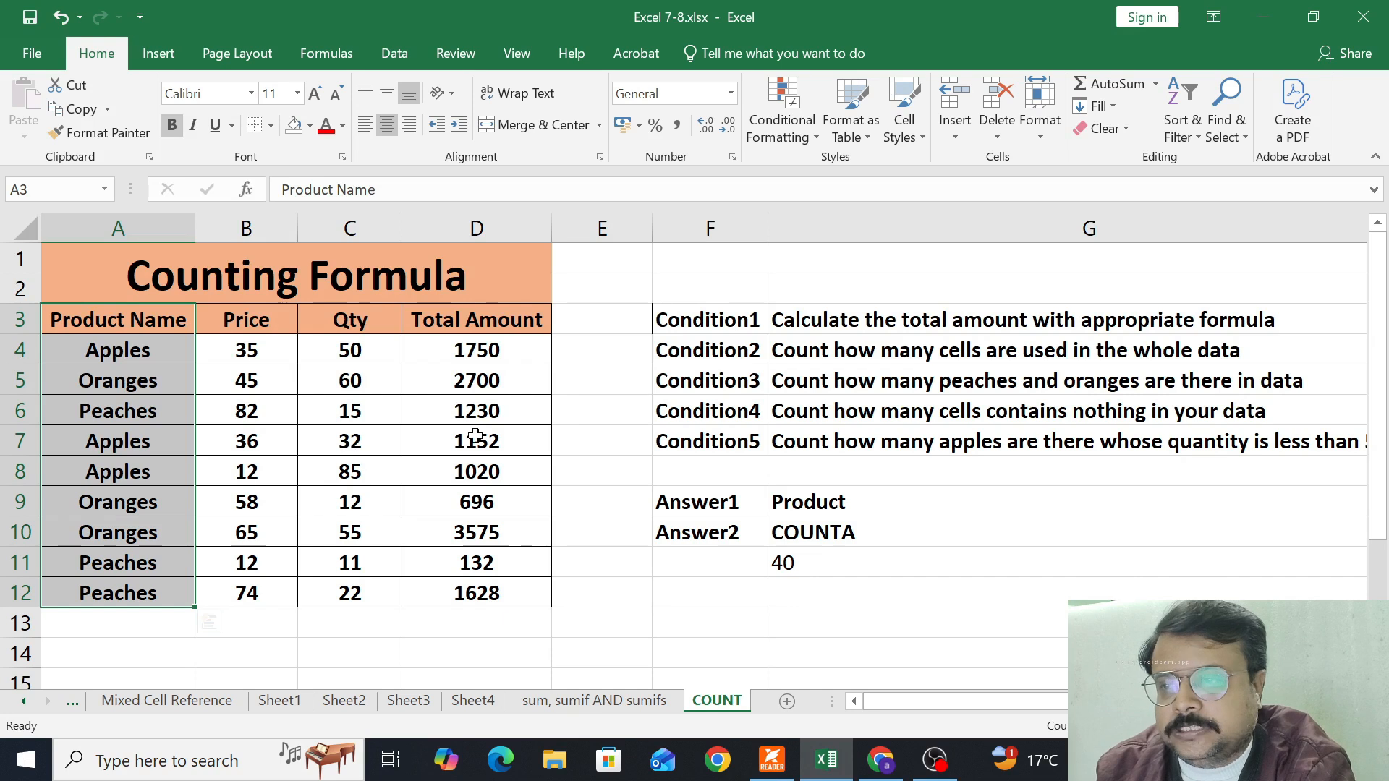
{"action": "left_click", "coordinate": [761, 594]}
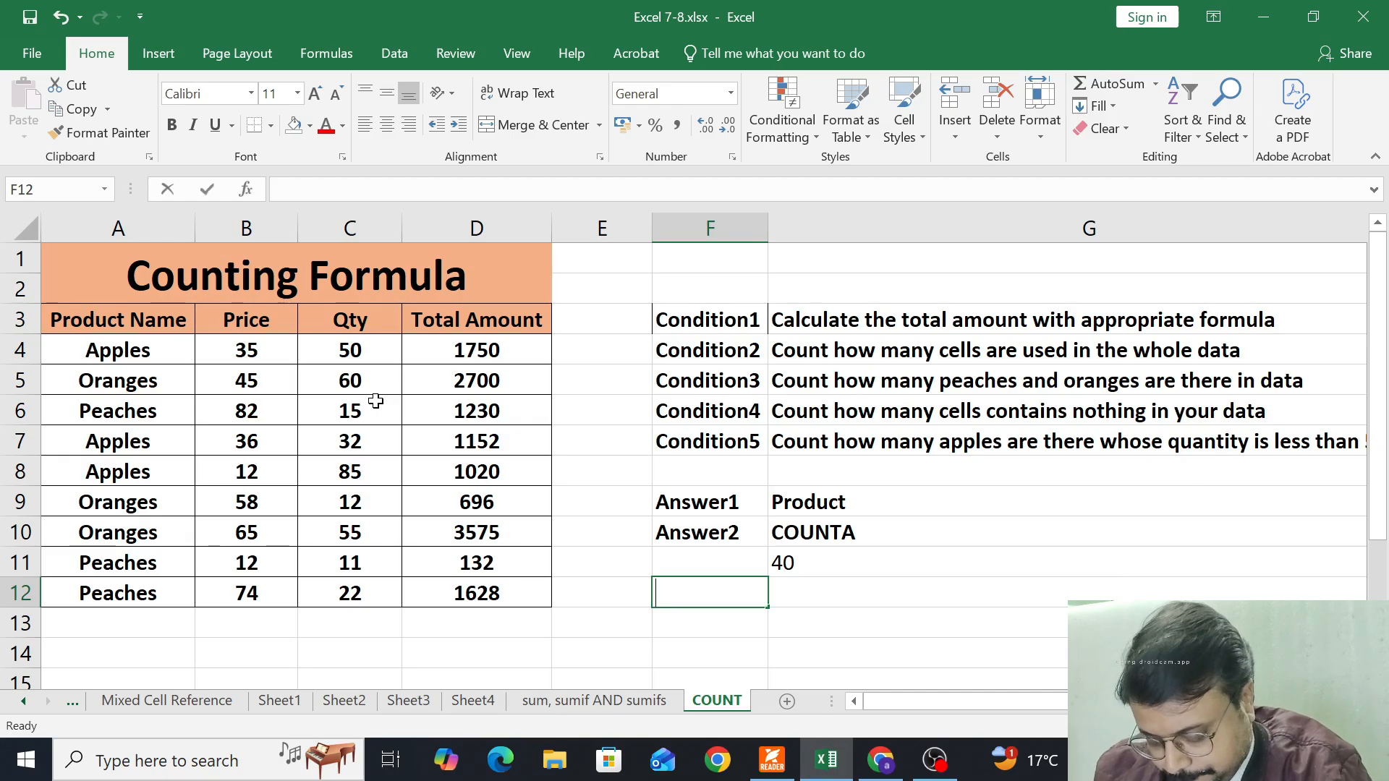
{"action": "type", "text": "Answer"}
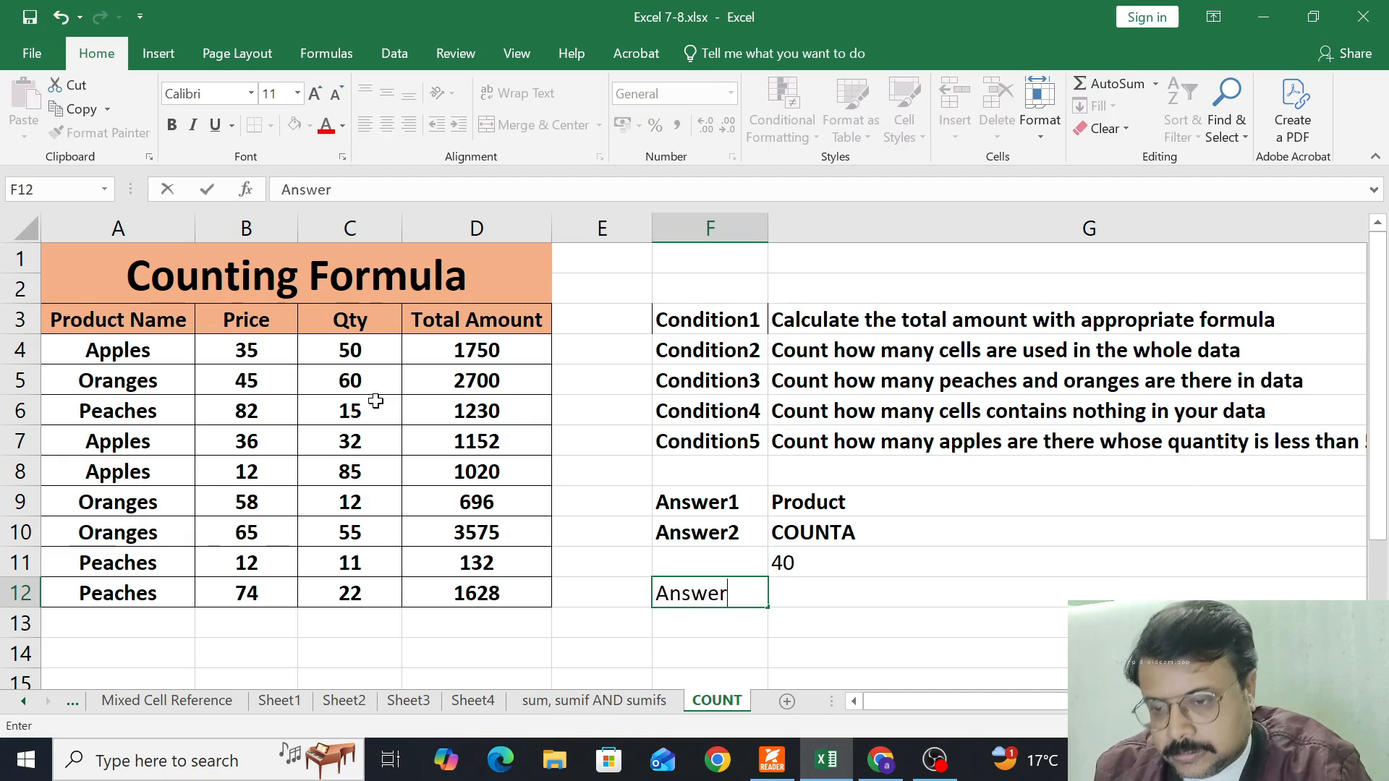
{"action": "key", "text": "Tab"}
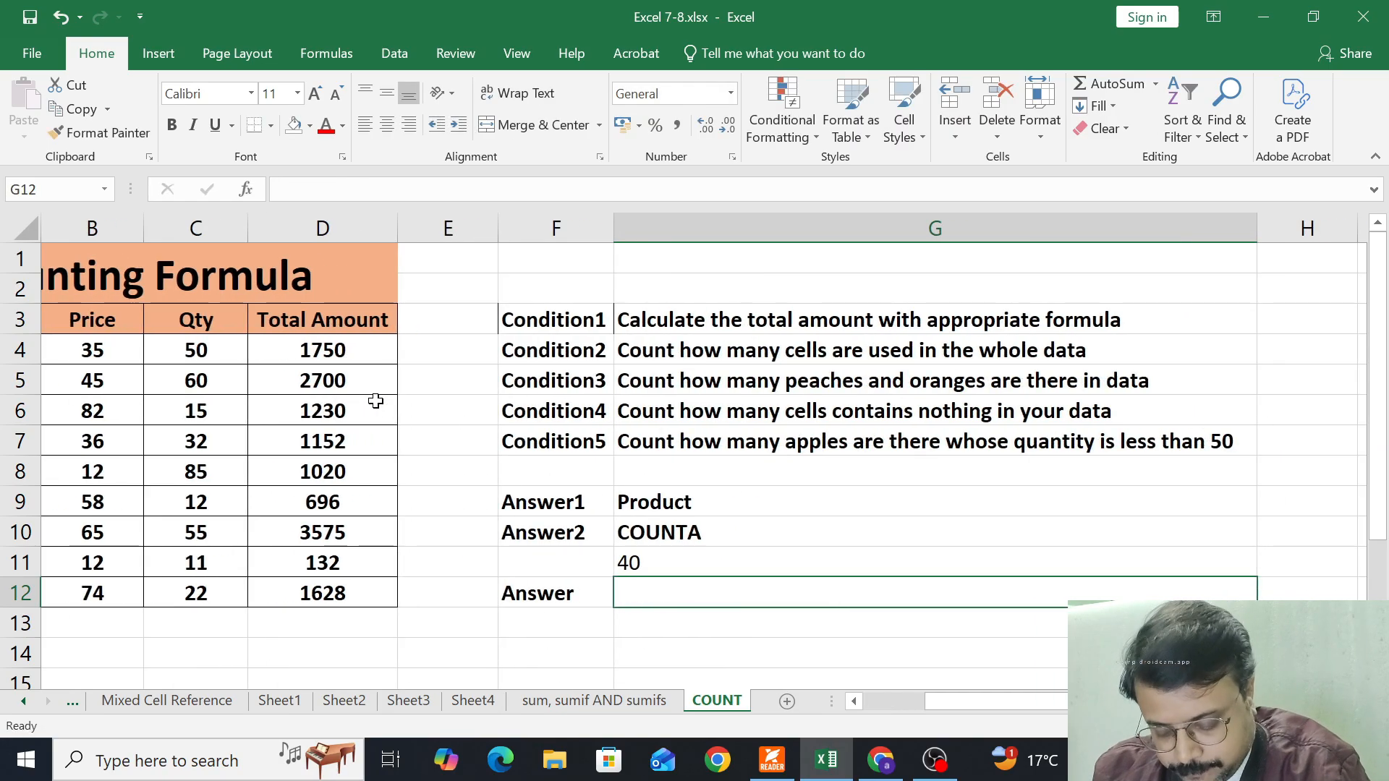
Count only the numeric cells of the data in G12 with =COUNT(A3:D12) and left-align the result
{"action": "type", "text": "="}
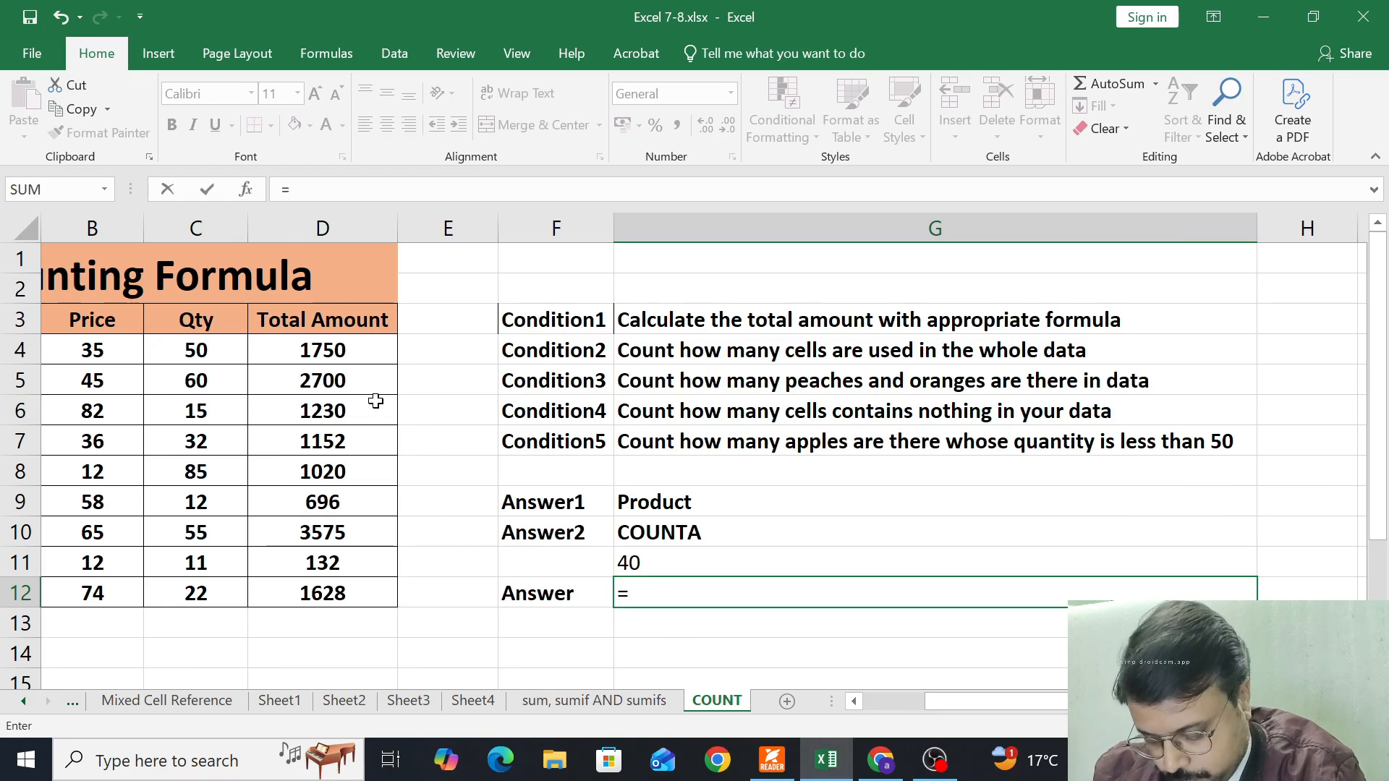
{"action": "type", "text": "count"}
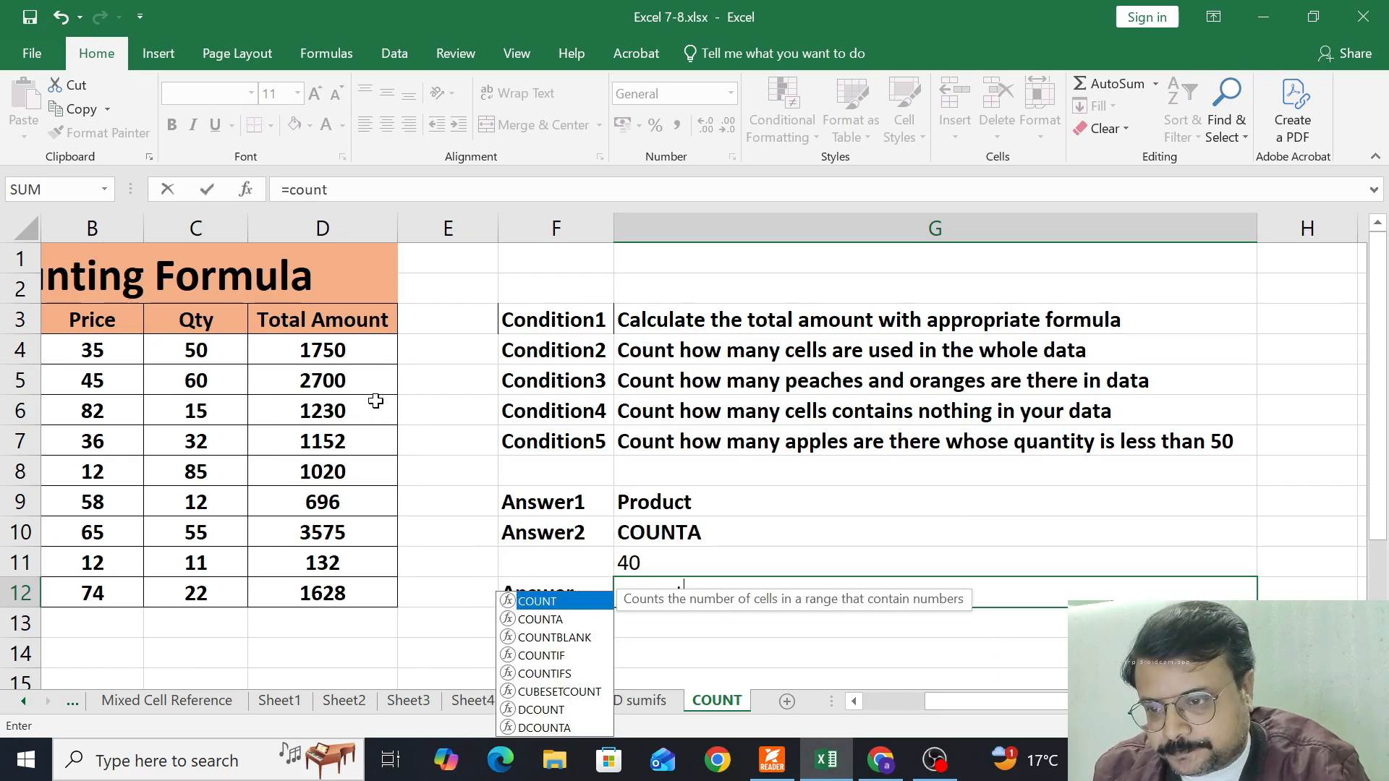
{"action": "key", "text": "Tab"}
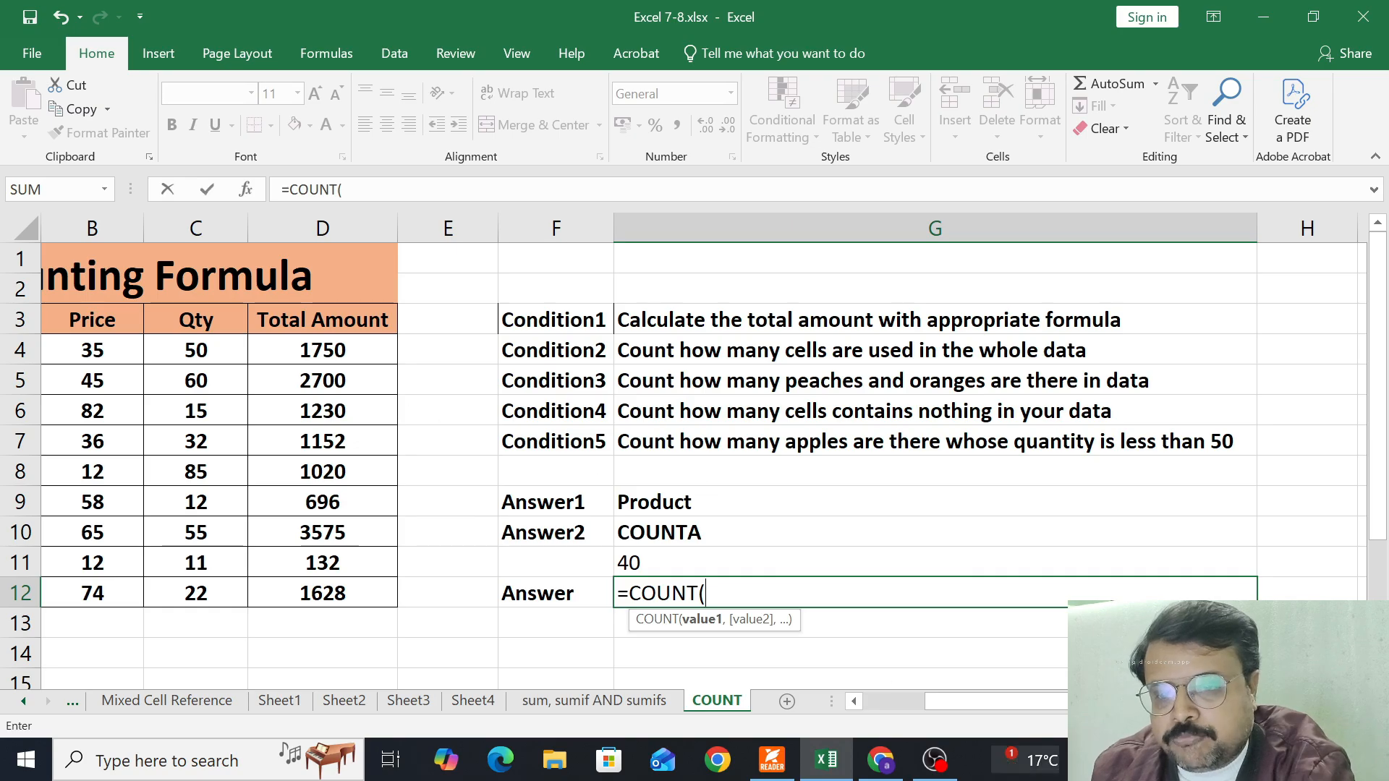
{"action": "left_click_drag", "start_coordinate": [1028, 696], "coordinate": [779, 708]}
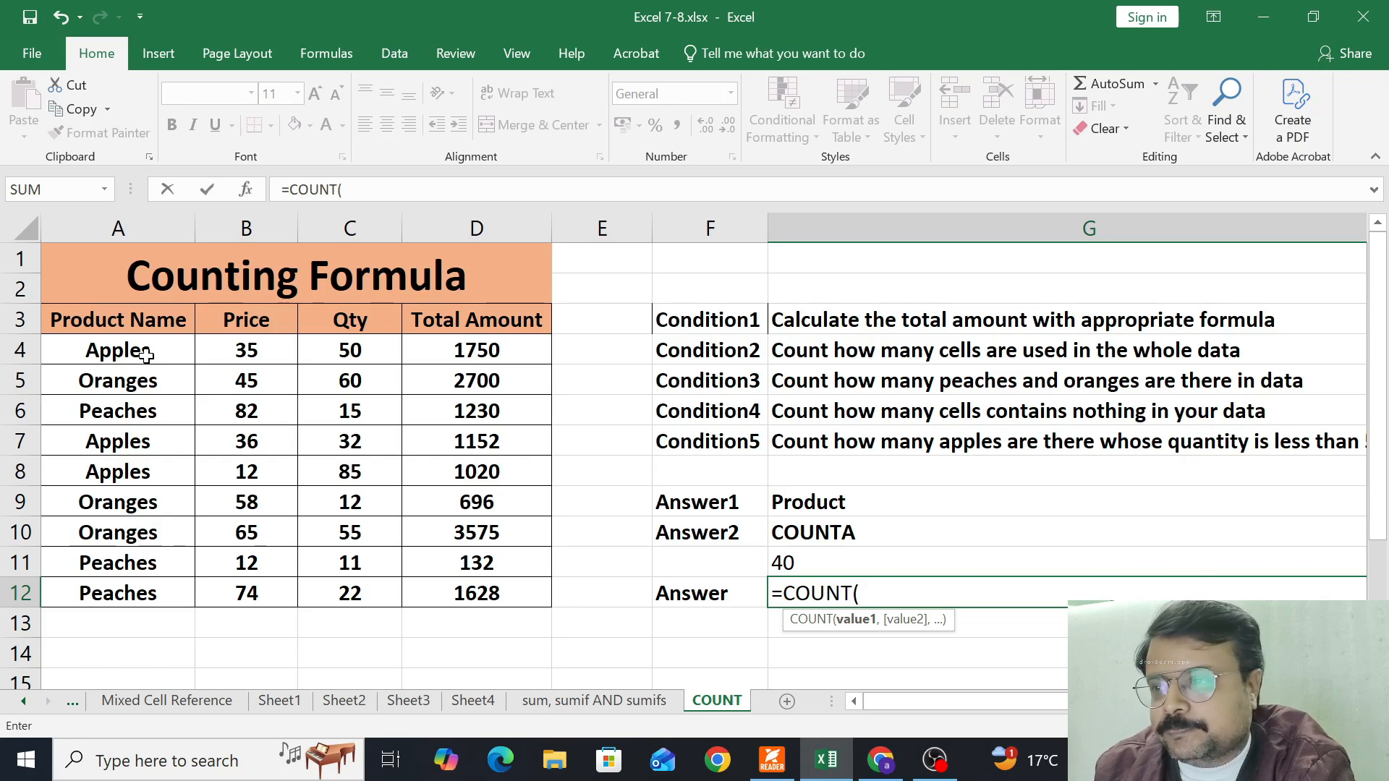
{"action": "left_click_drag", "start_coordinate": [137, 319], "coordinate": [509, 592]}
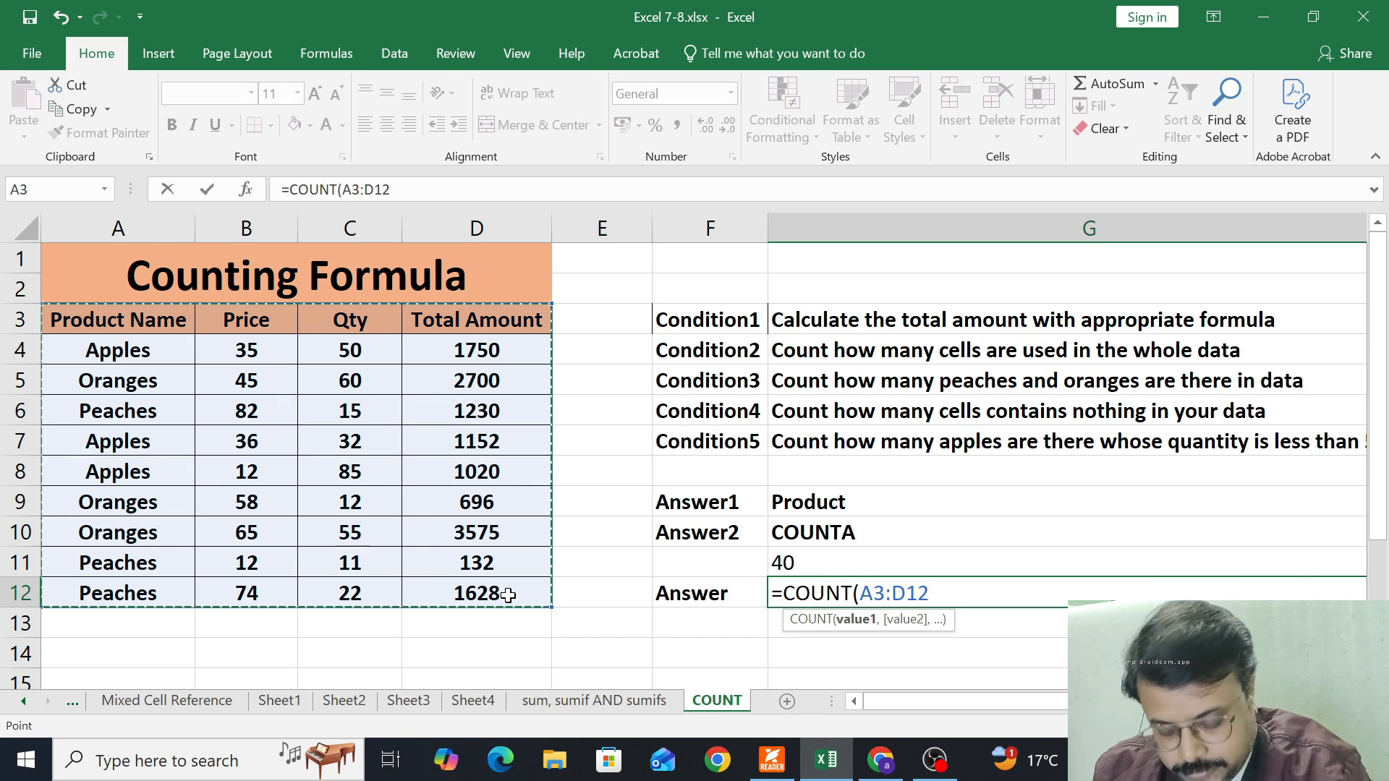
{"action": "key", "text": "Escape"}
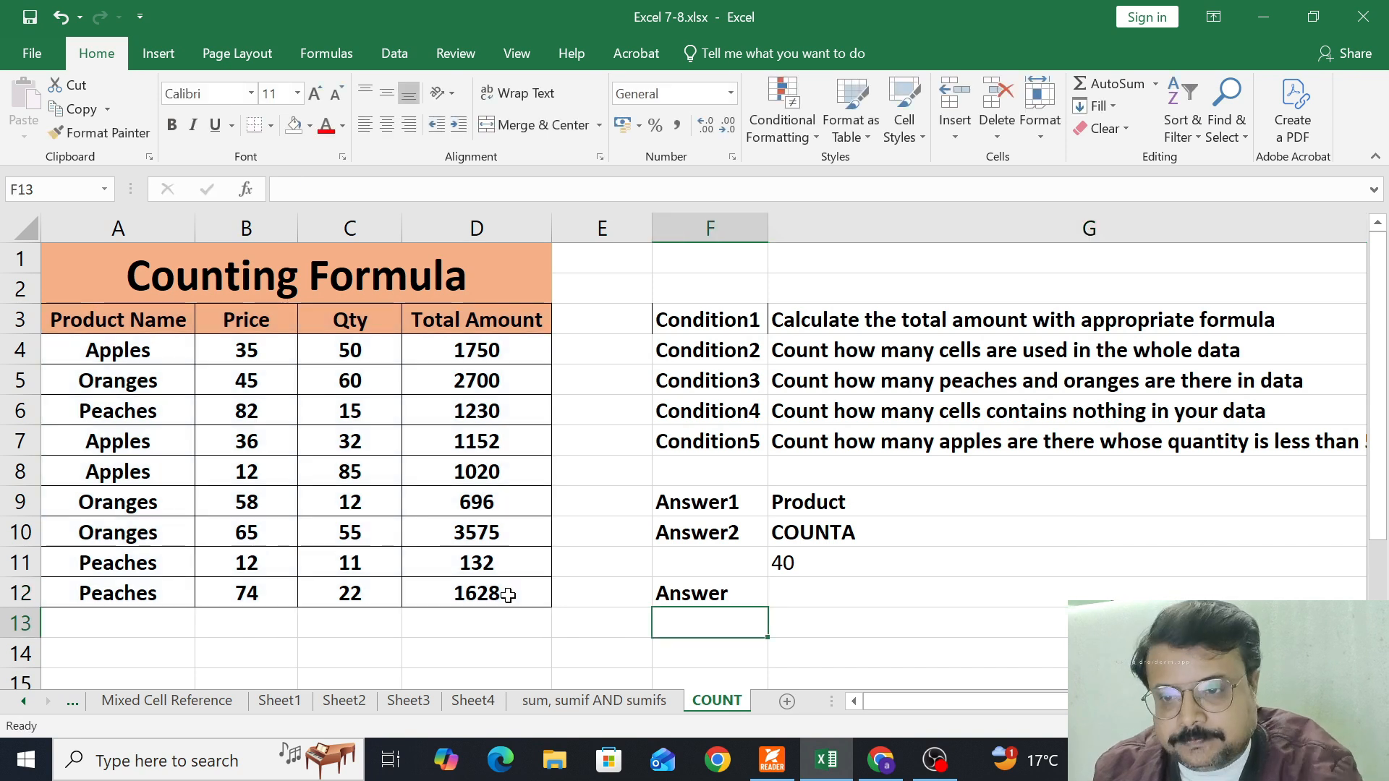
{"action": "left_click", "coordinate": [834, 595]}
{"action": "scroll", "coordinate": [506, 434], "scroll_direction": "right", "scroll_amount": 2}
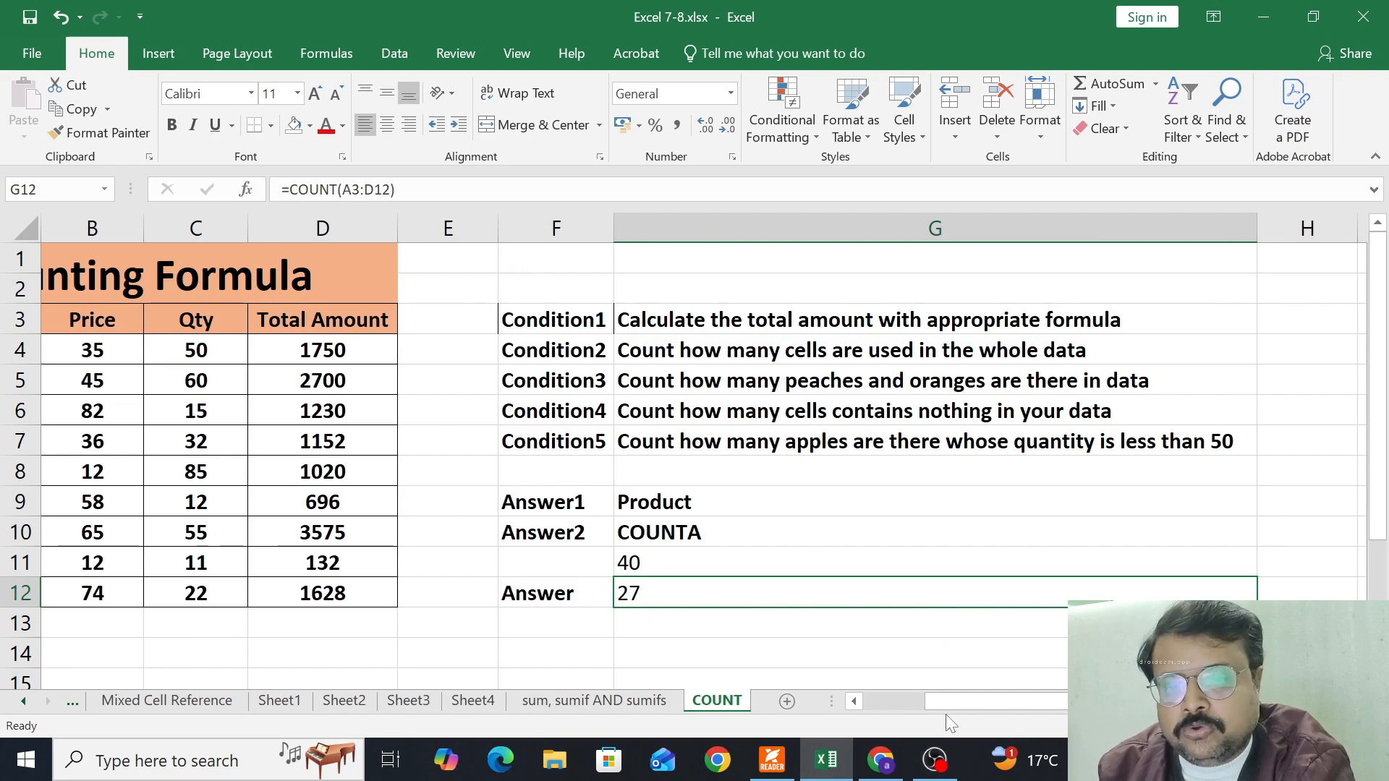
{"action": "left_click", "coordinate": [854, 701]}
{"action": "left_click_drag", "start_coordinate": [237, 354], "coordinate": [466, 595]}
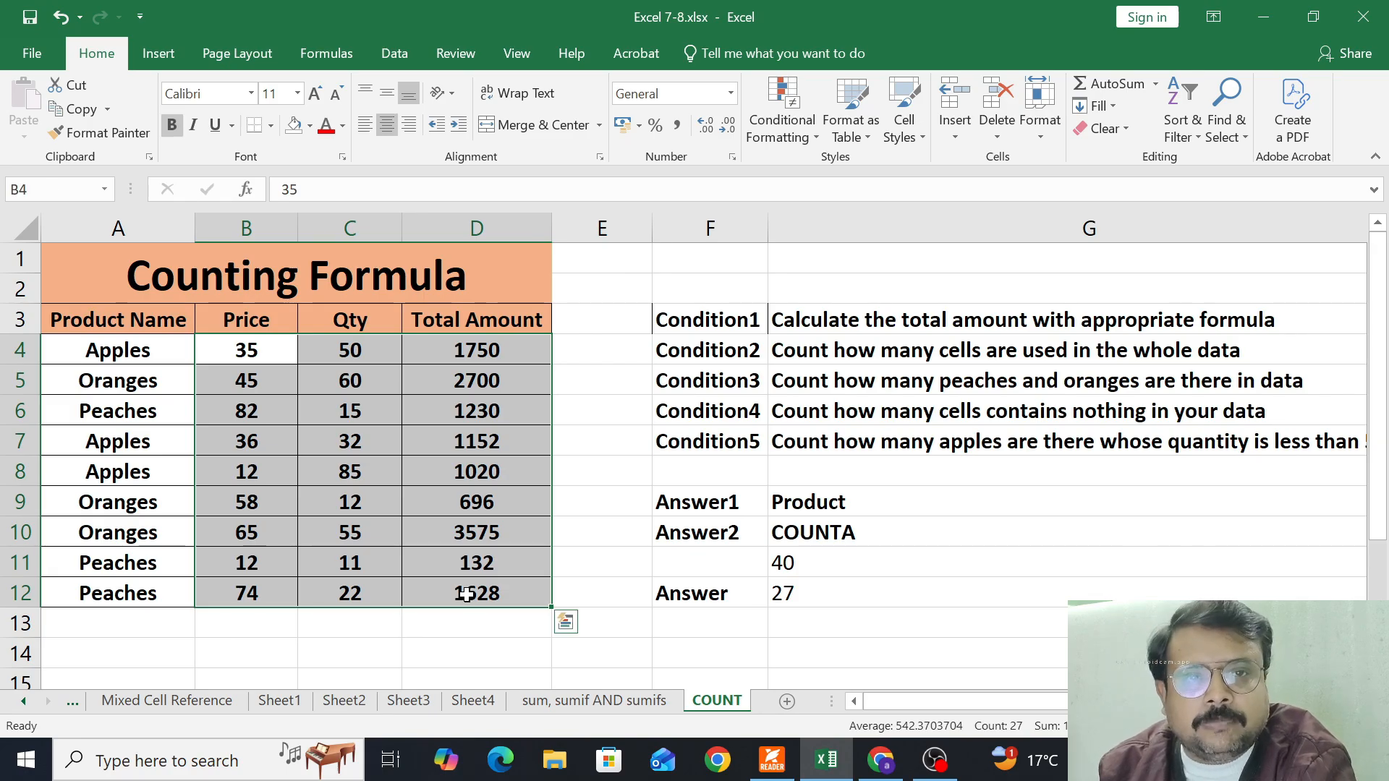
{"action": "left_click", "coordinate": [898, 589]}
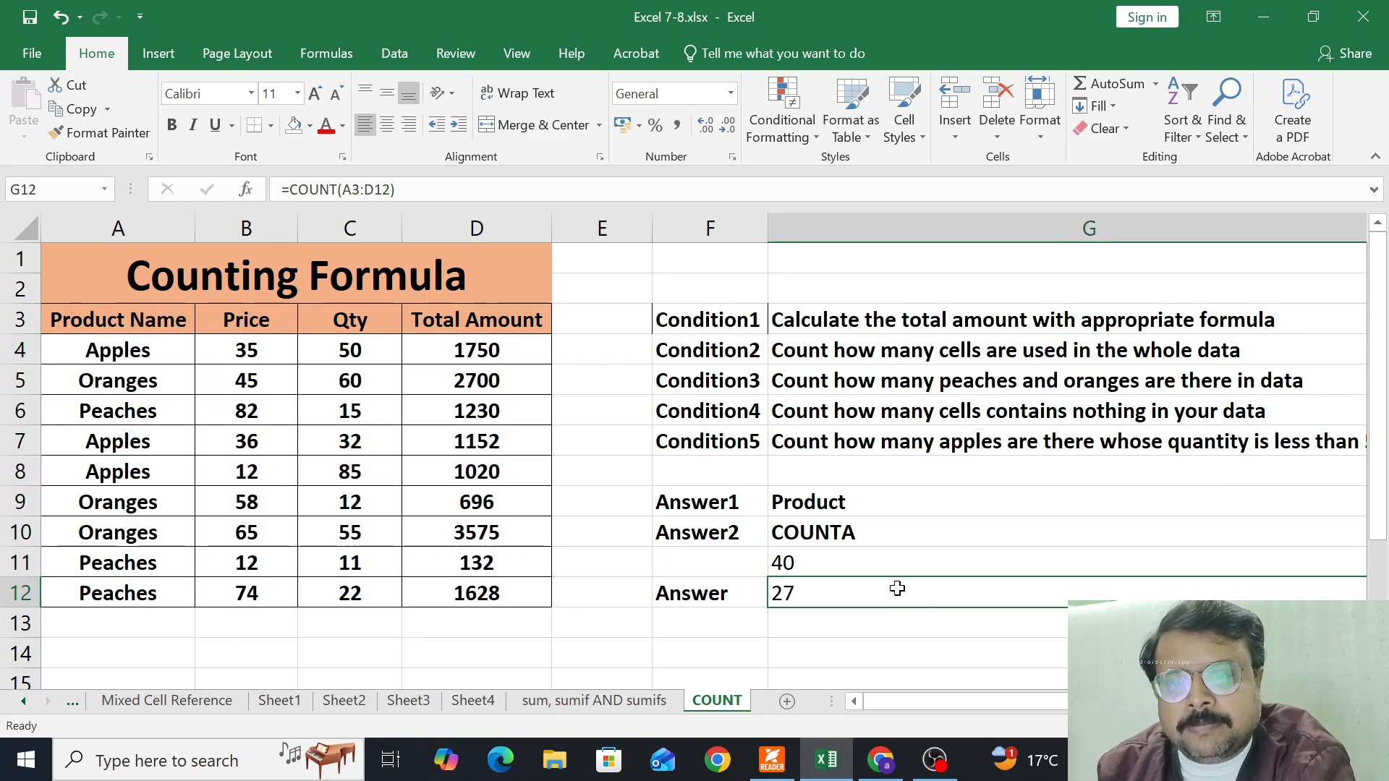
Apply All Borders to cells G10:G11 containing the COUNTA answer and its result
{"action": "left_click", "coordinate": [877, 563]}
{"action": "left_click_drag", "start_coordinate": [803, 530], "coordinate": [778, 563]}
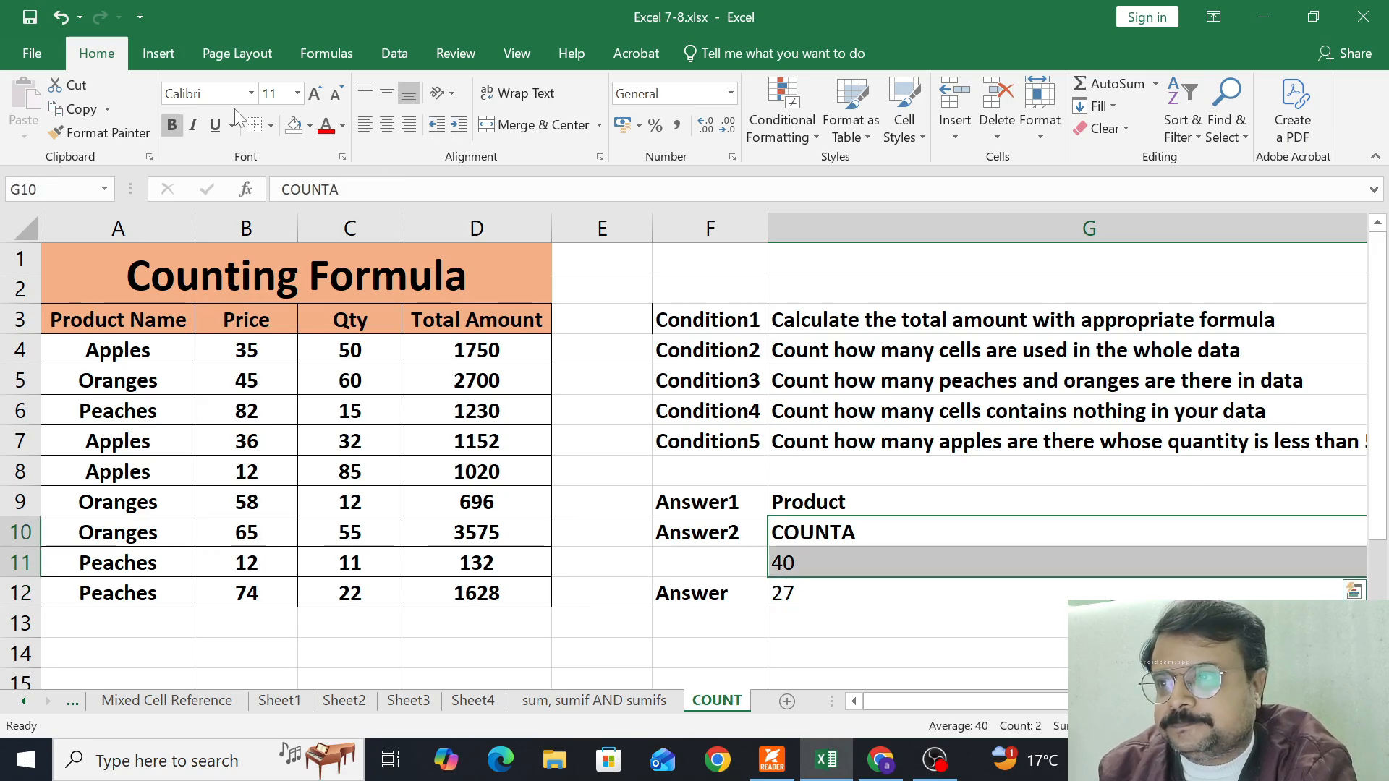
{"action": "left_click", "coordinate": [269, 126]}
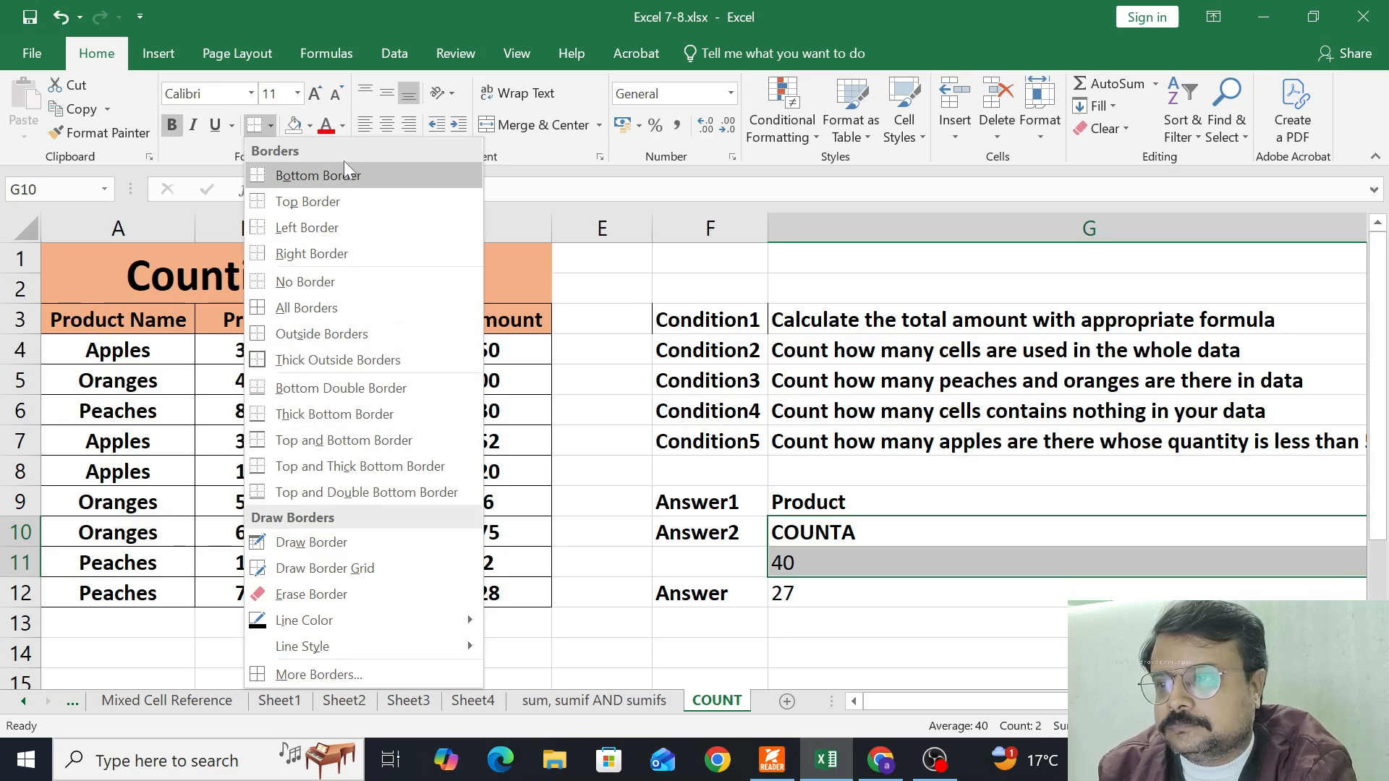
{"action": "left_click", "coordinate": [314, 307]}
{"action": "scroll", "coordinate": [310, 314], "scroll_direction": "right", "scroll_amount": 1}
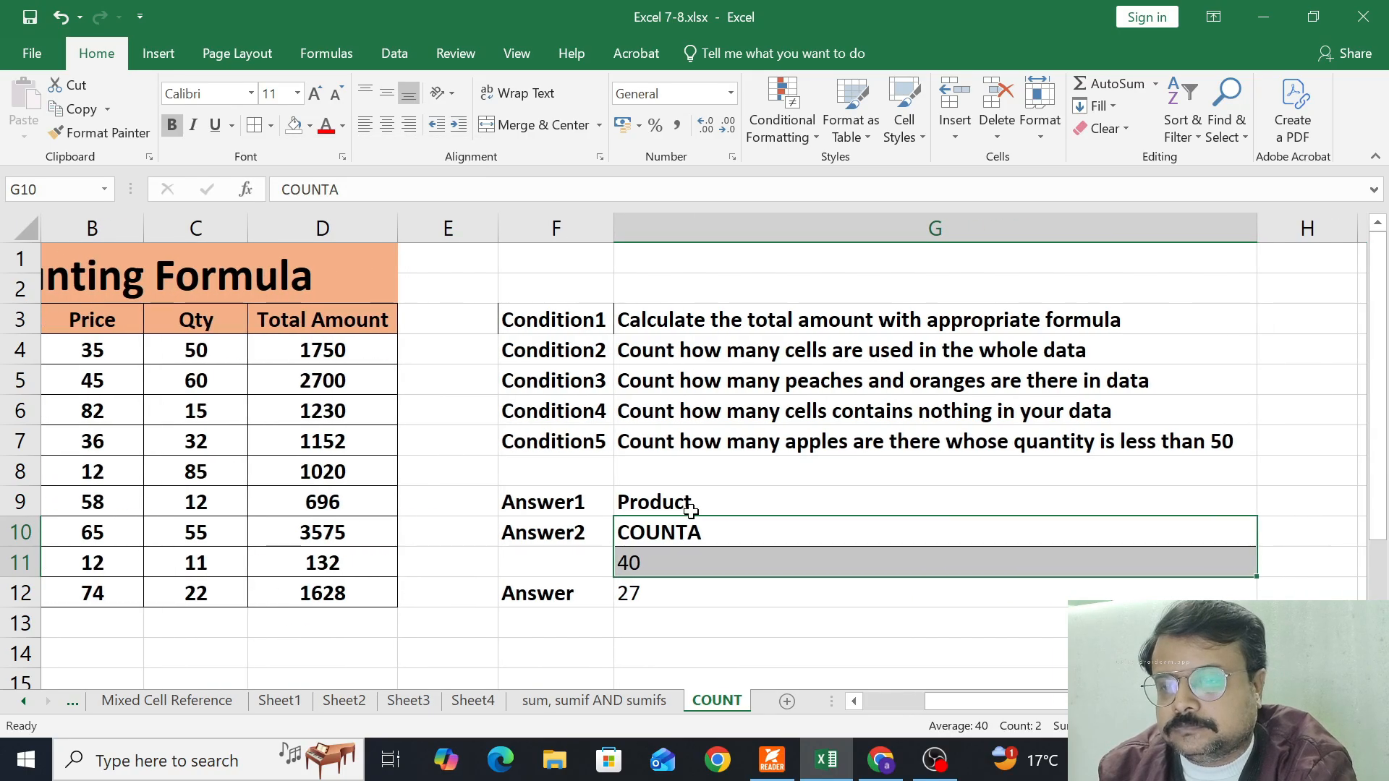
Enter the labels Answer3, Peaches and Oranges in cells F13, F14 and F15
{"action": "left_click", "coordinate": [534, 620]}
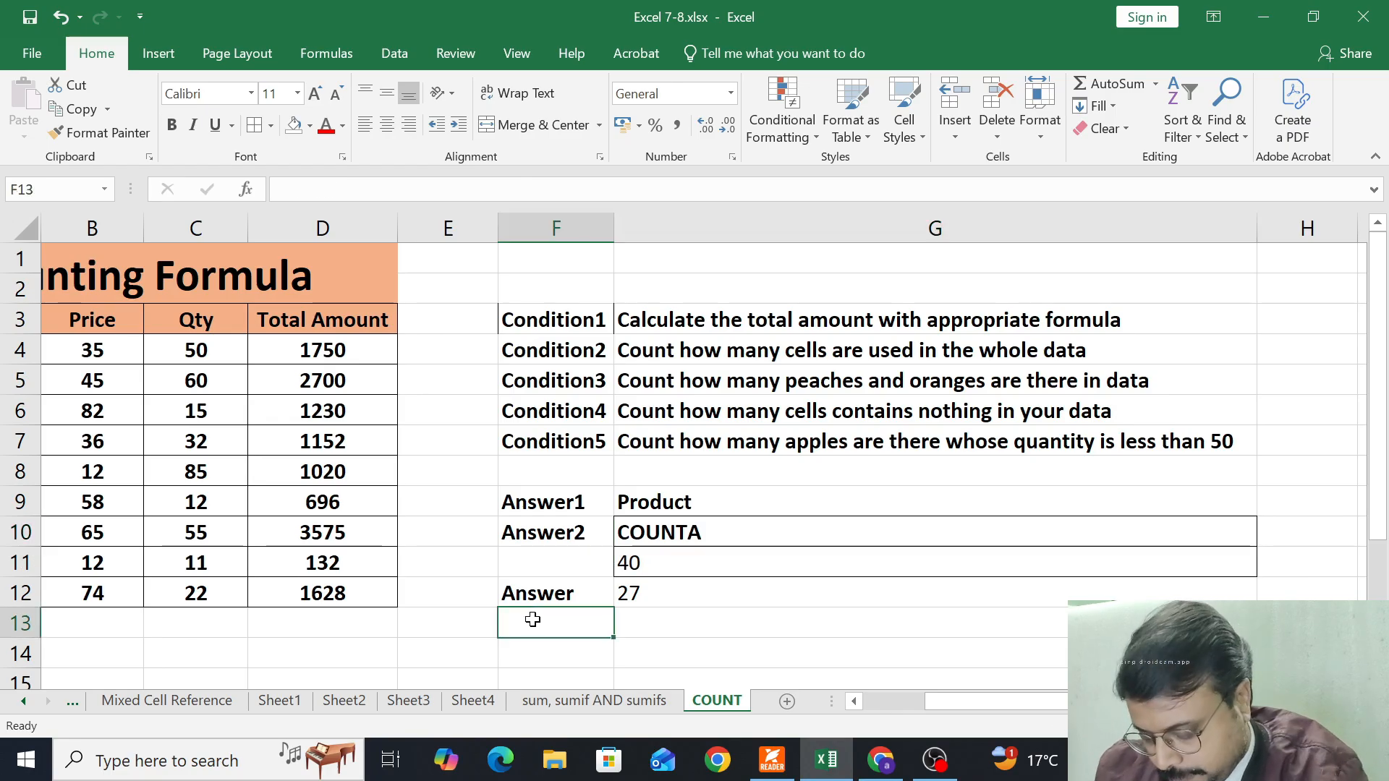
{"action": "type", "text": "Answer3"}
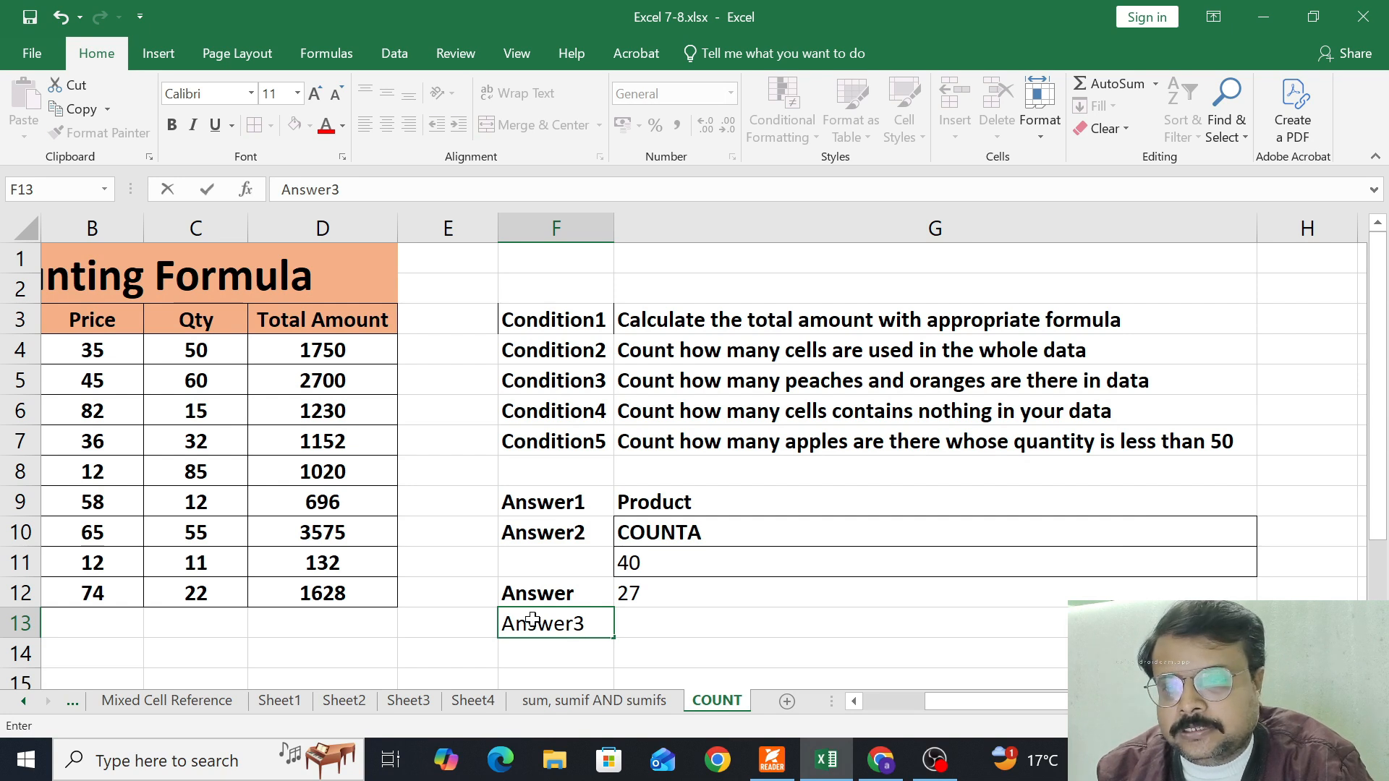
{"action": "key", "text": "Return"}
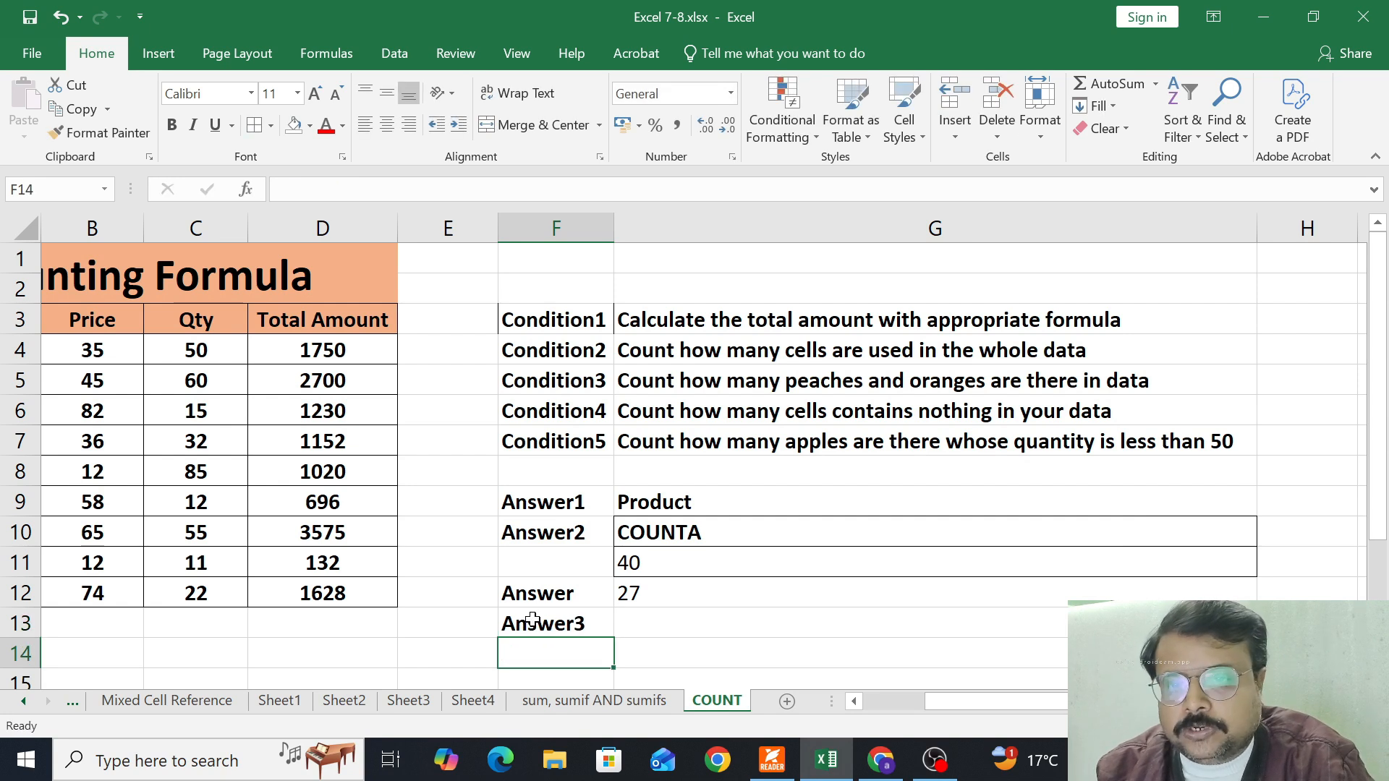
{"action": "type", "text": "Pea"}
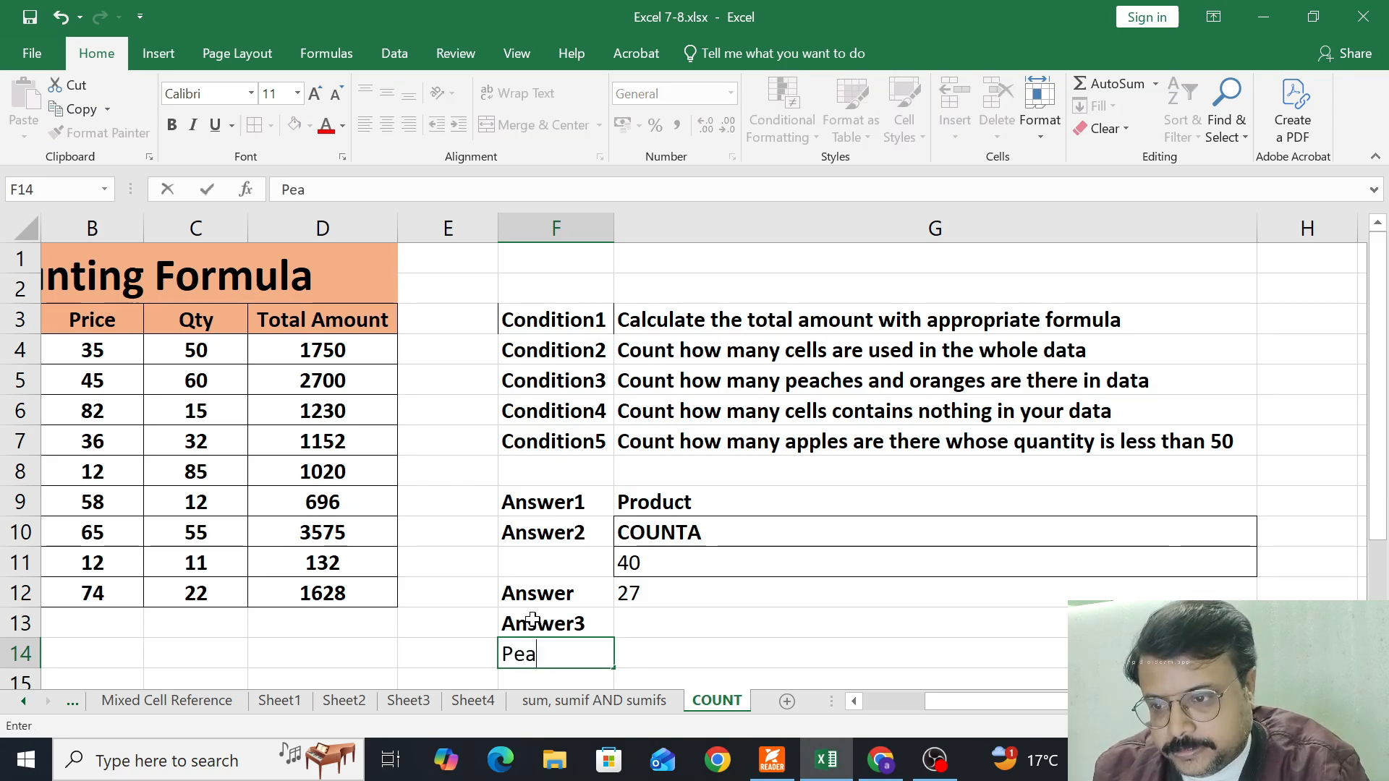
{"action": "type", "text": "ches"}
{"action": "key", "text": "Return"}
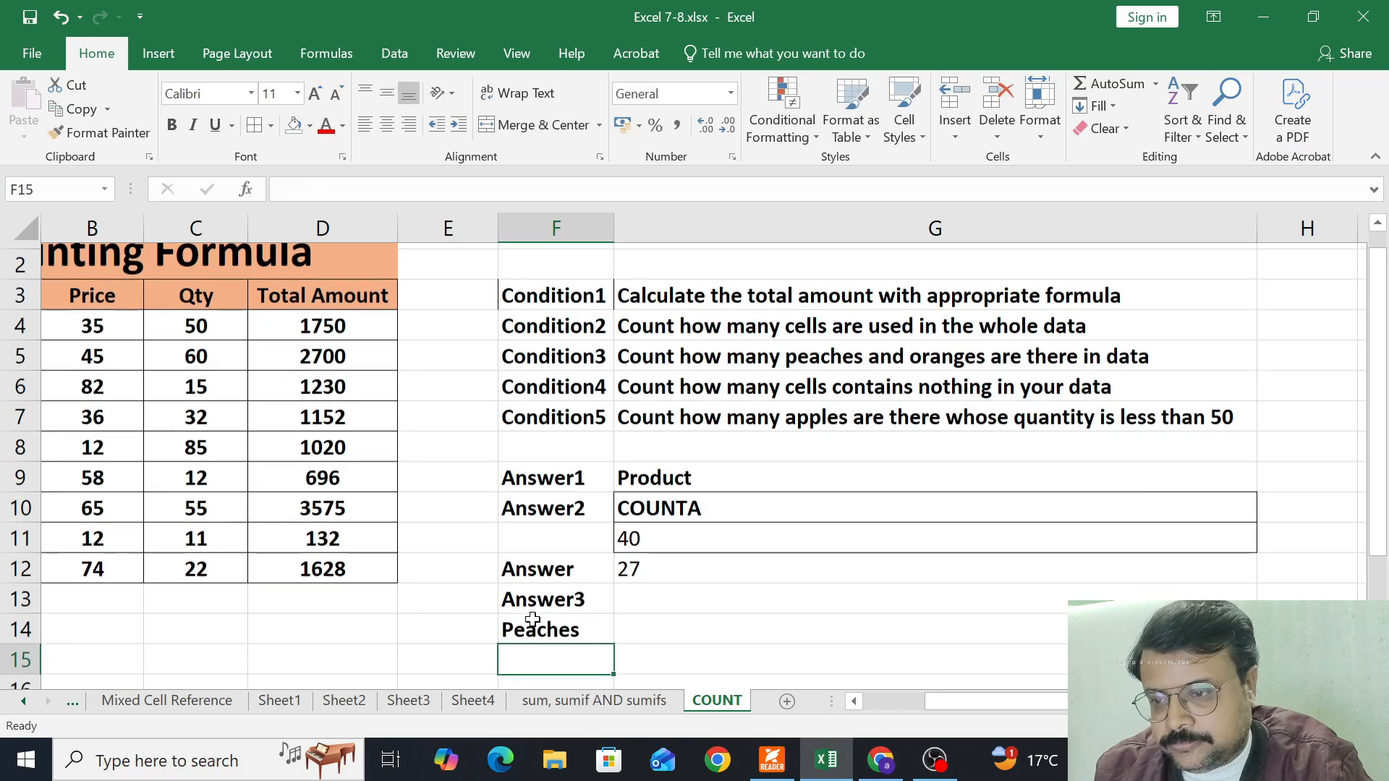
{"action": "type", "text": "Oran"}
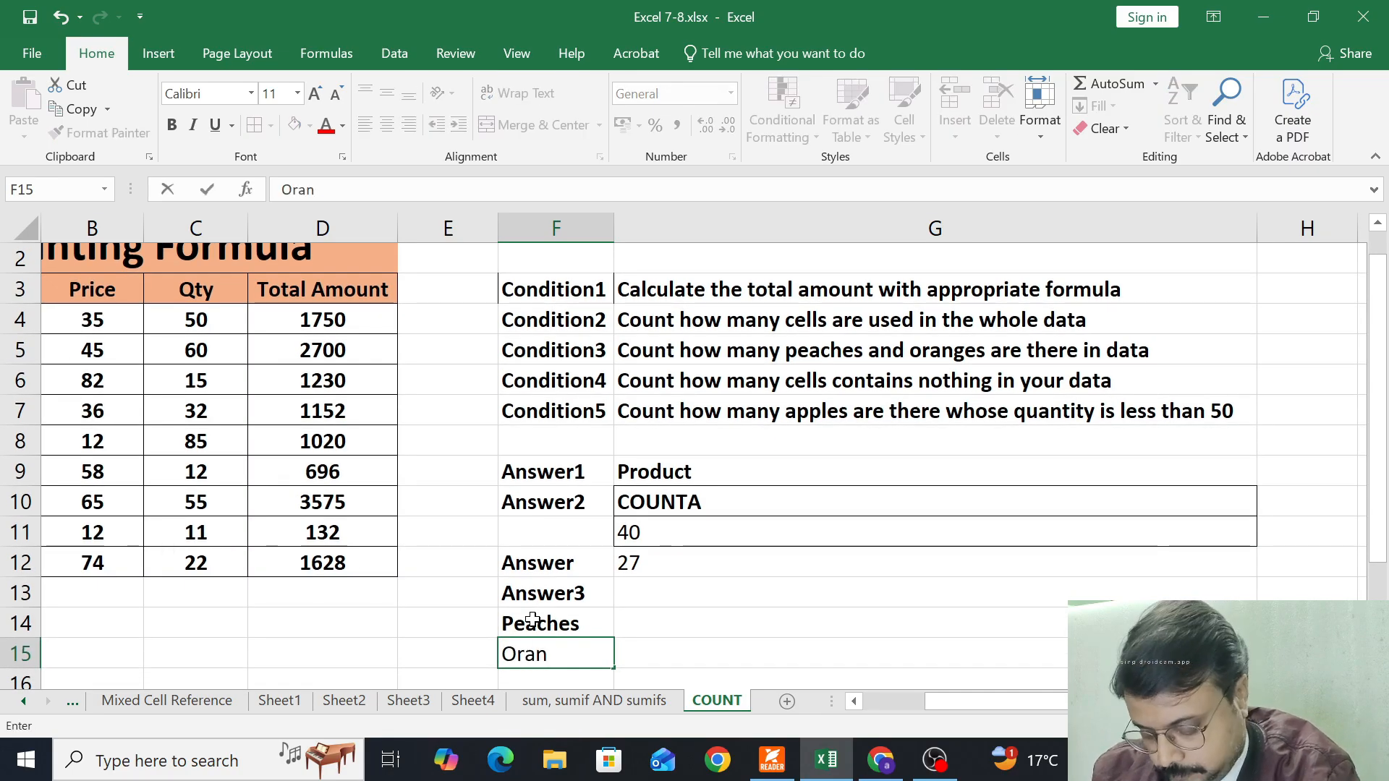
{"action": "type", "text": "ges"}
{"action": "key", "text": "Tab"}
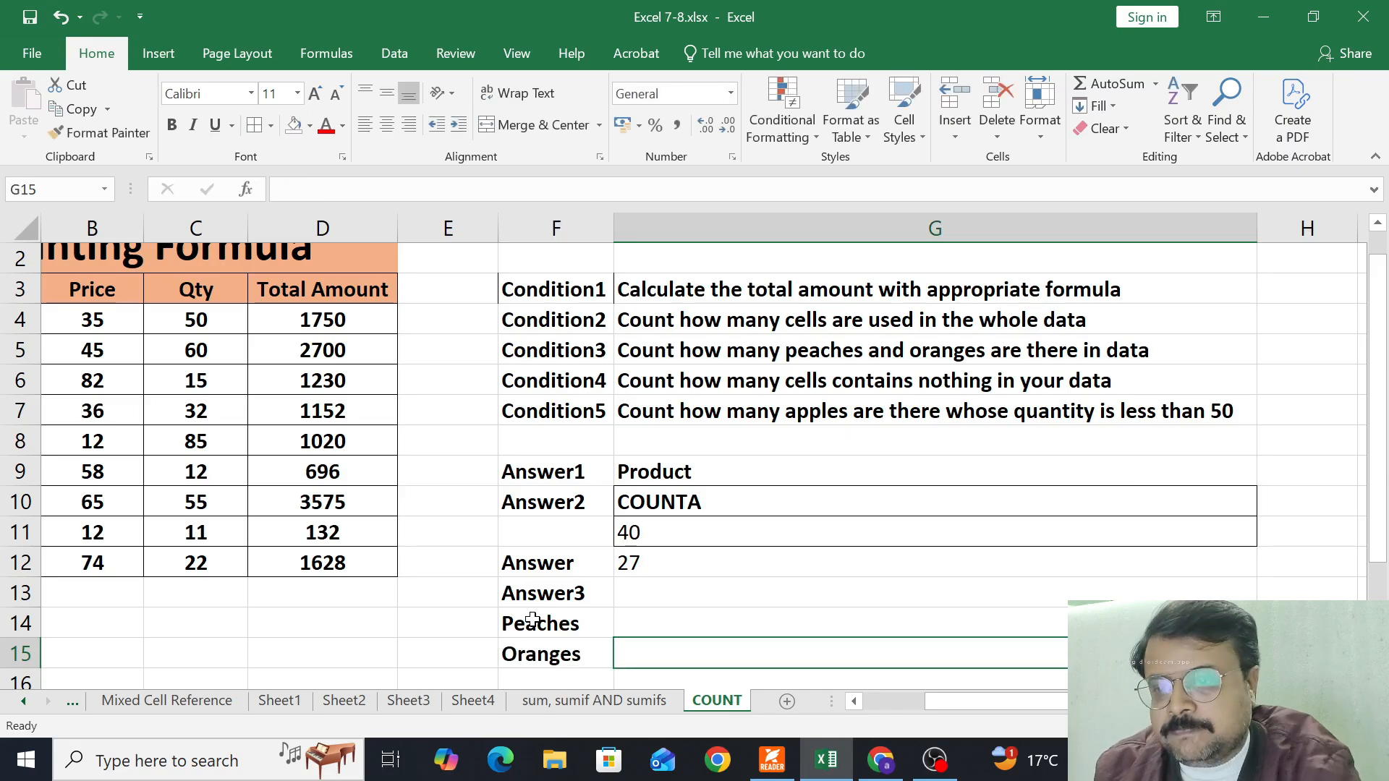
Narrow column G and begin a COUNTIF formula in G14 beside the Peaches label
{"action": "left_click_drag", "start_coordinate": [1257, 230], "coordinate": [934, 231]}
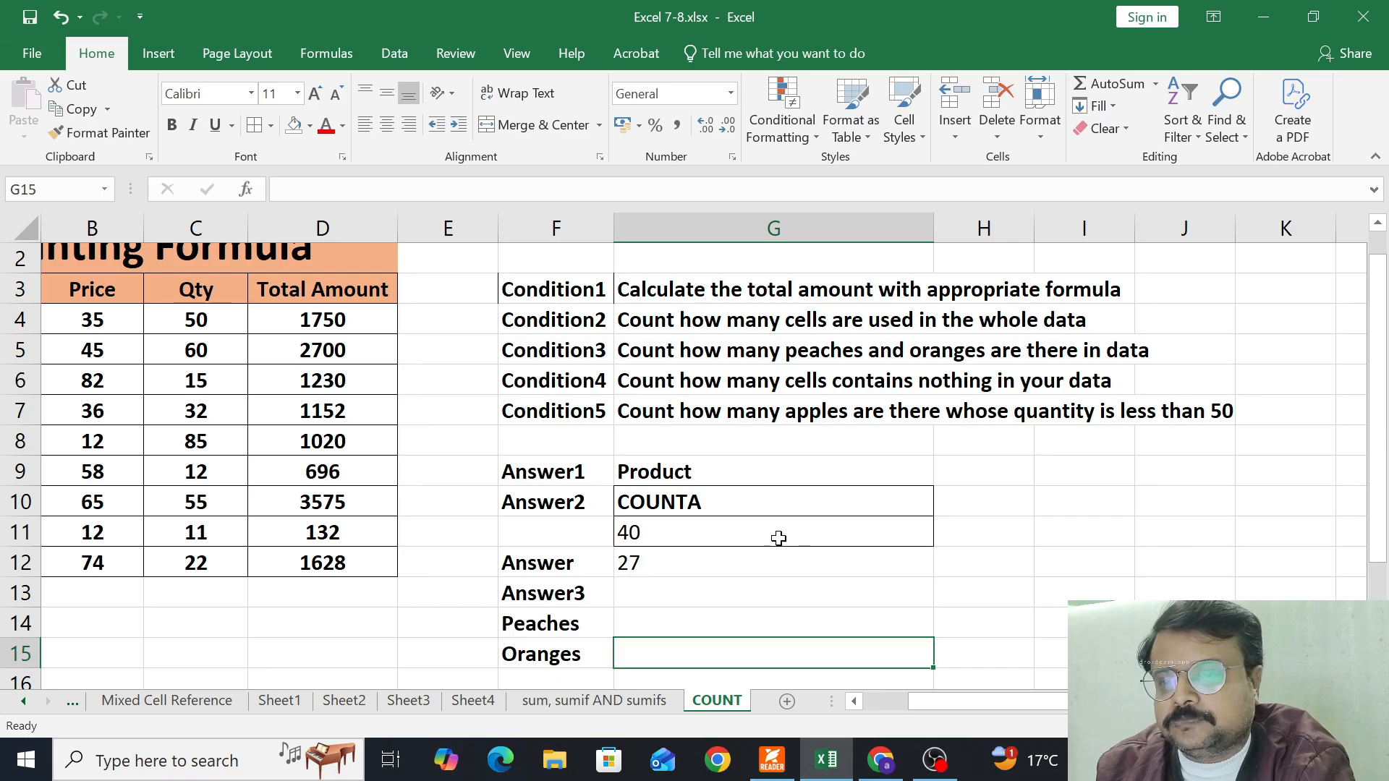
{"action": "left_click_drag", "start_coordinate": [585, 625], "coordinate": [569, 655]}
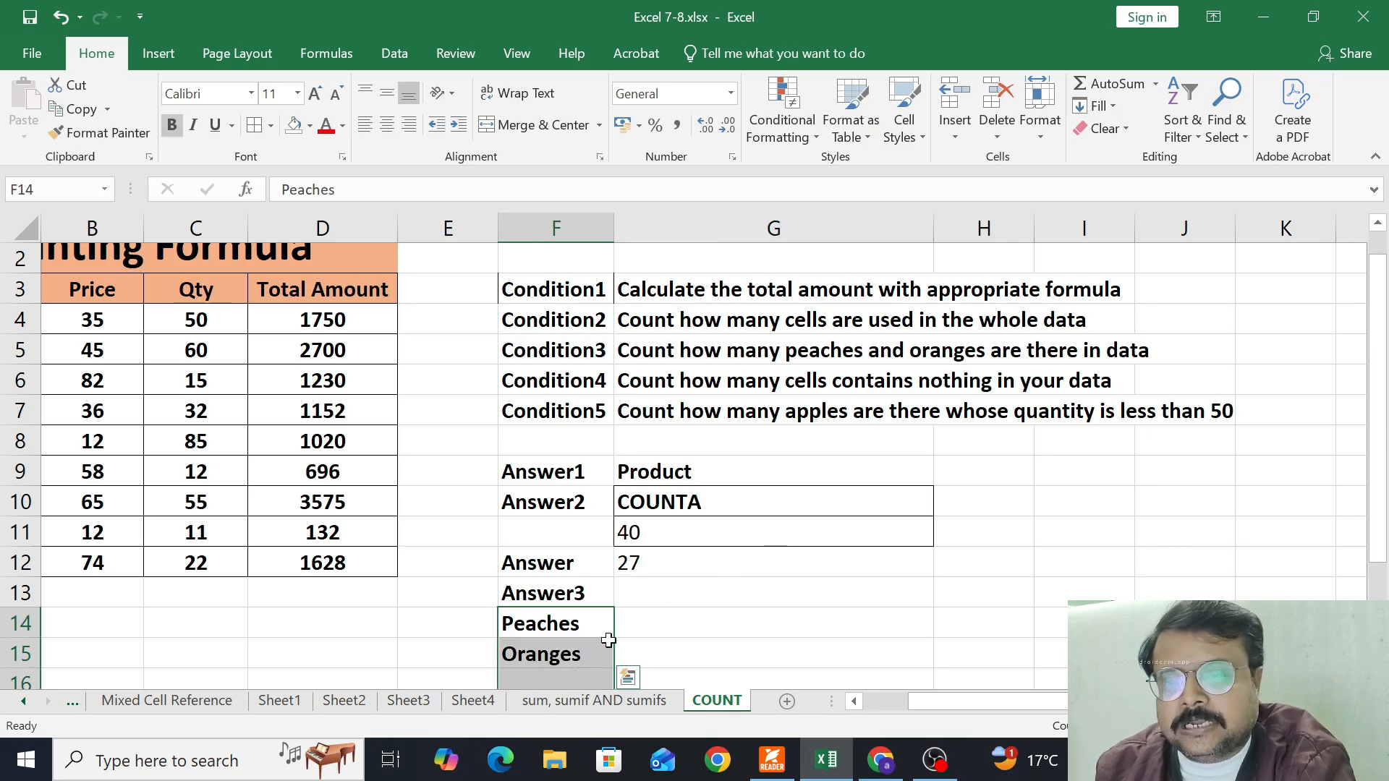
{"action": "left_click", "coordinate": [698, 629]}
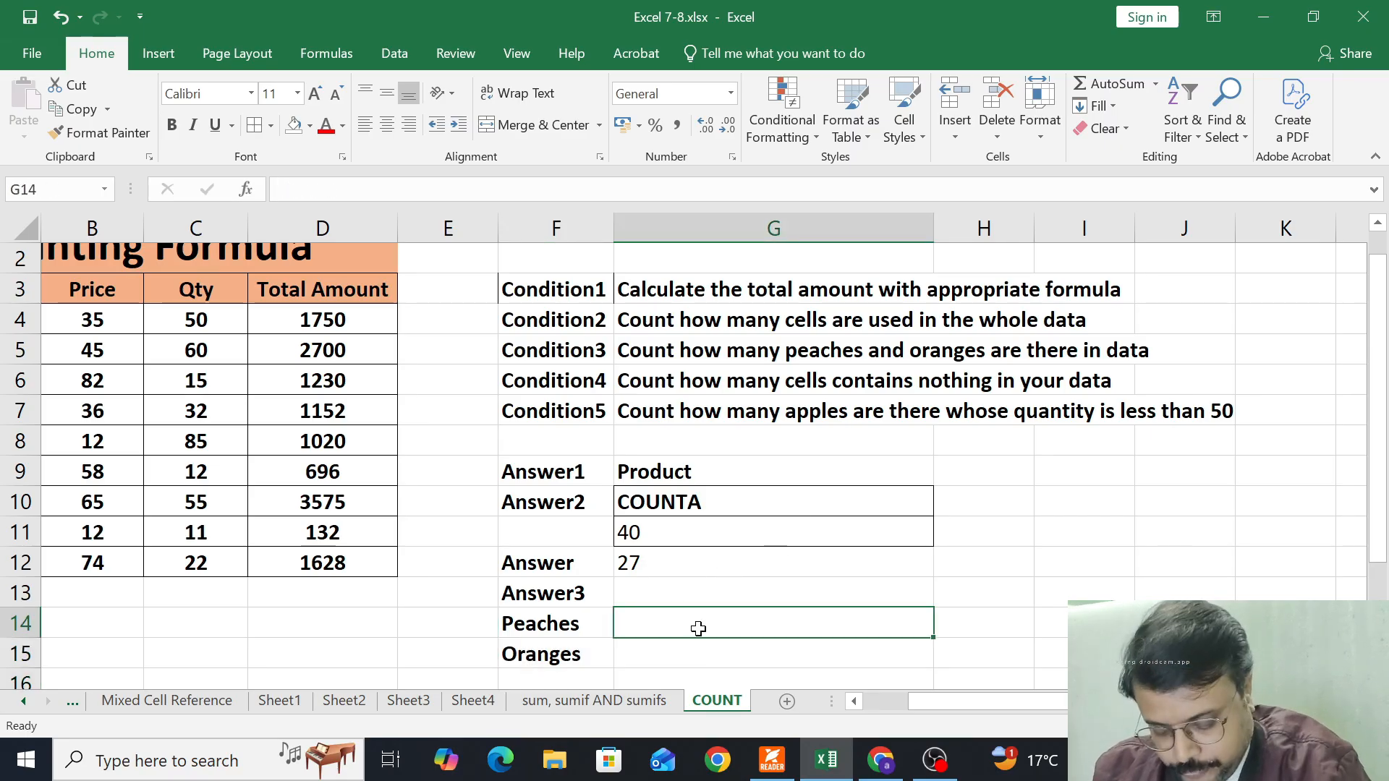
{"action": "type", "text": "=counti"}
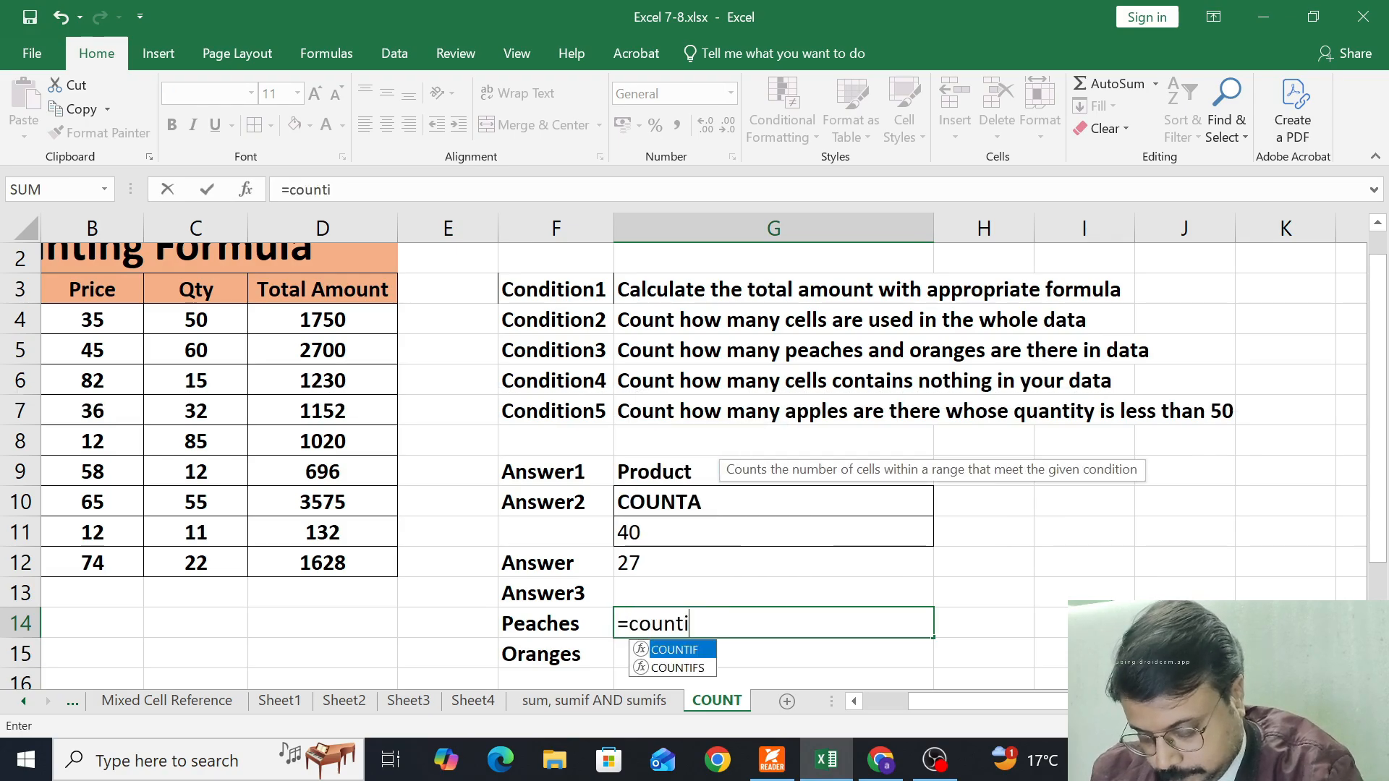
{"action": "type", "text": "f("}
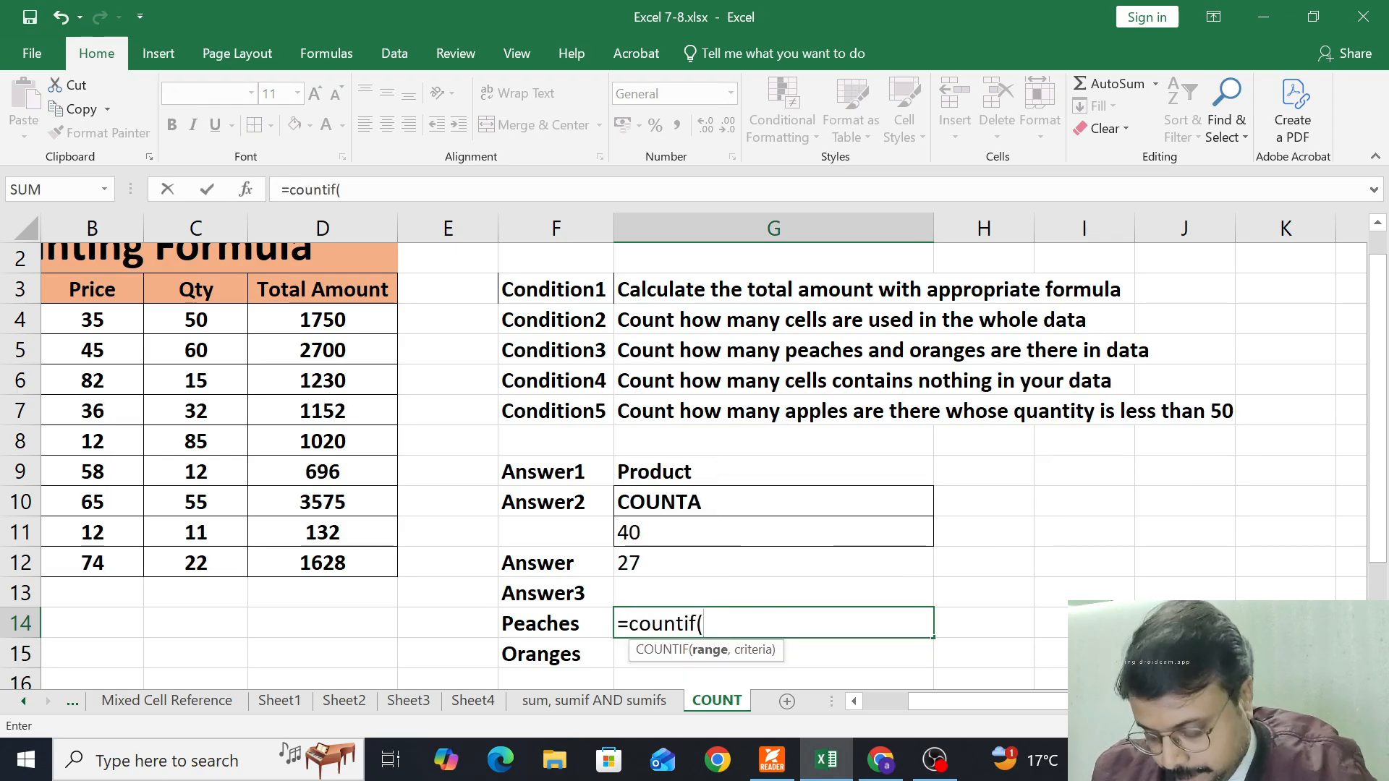
Magnify the screen to 200% and complete the Peaches count in G14 as =countif(A4:A12,F14)
{"action": "key", "text": "super+plus"}
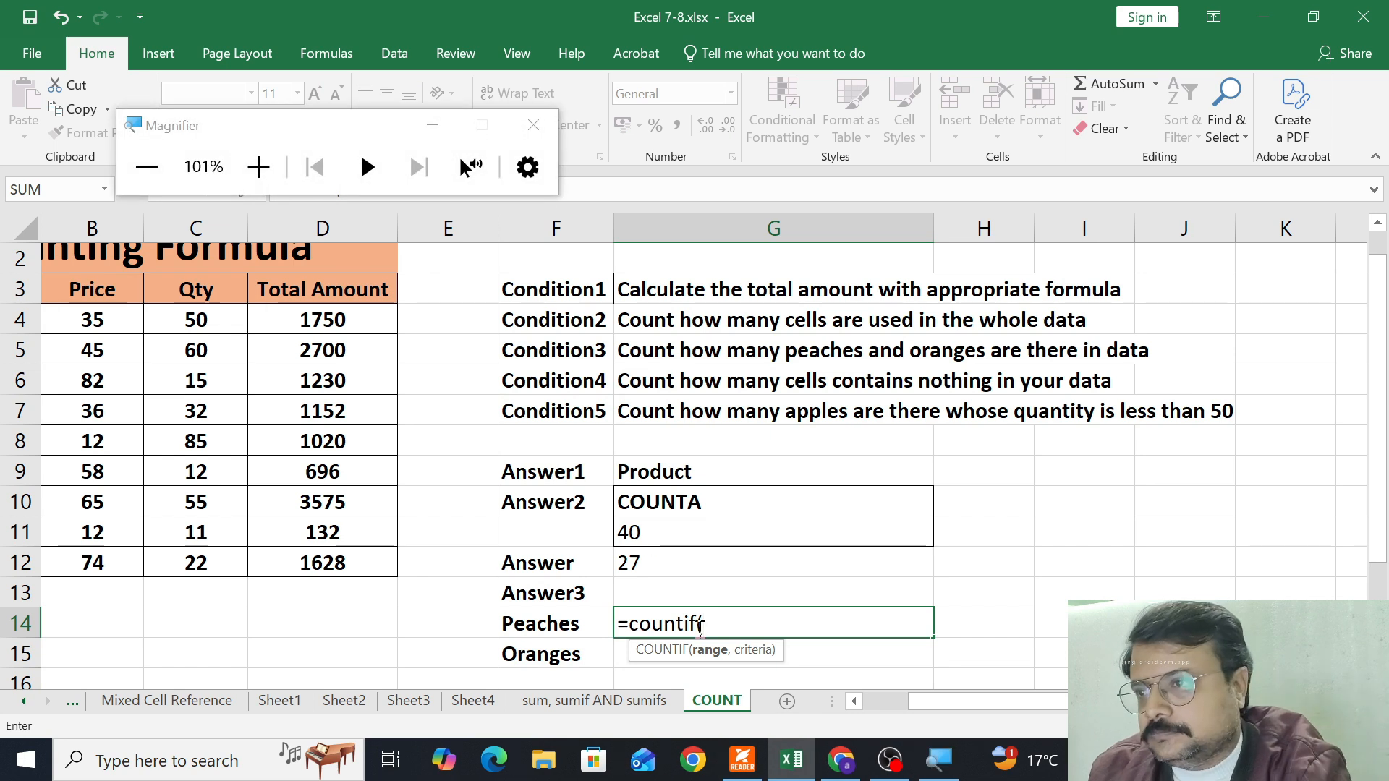
{"action": "key", "text": "super+plus"}
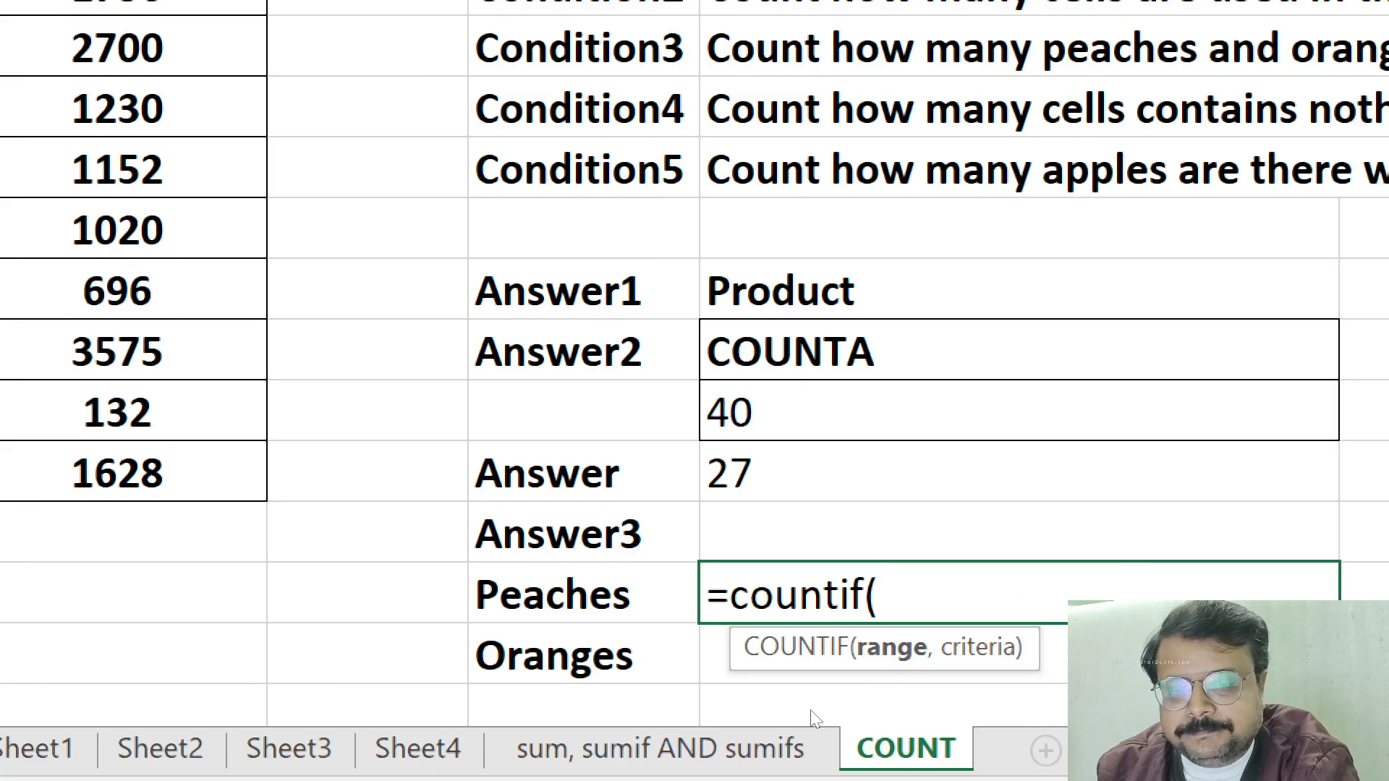
{"action": "scroll", "coordinate": [867, 712], "scroll_direction": "left", "scroll_amount": 3}
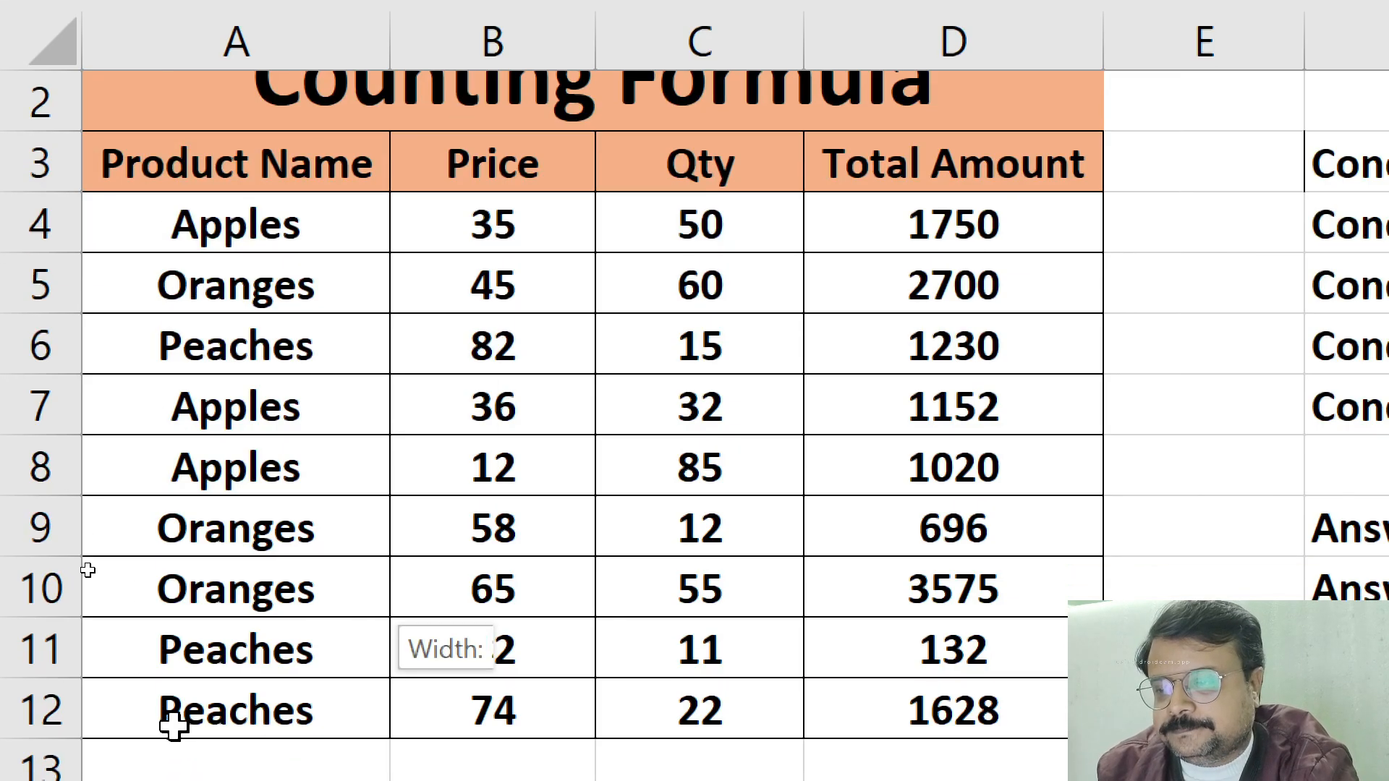
{"action": "left_click_drag", "start_coordinate": [174, 727], "coordinate": [172, 717]}
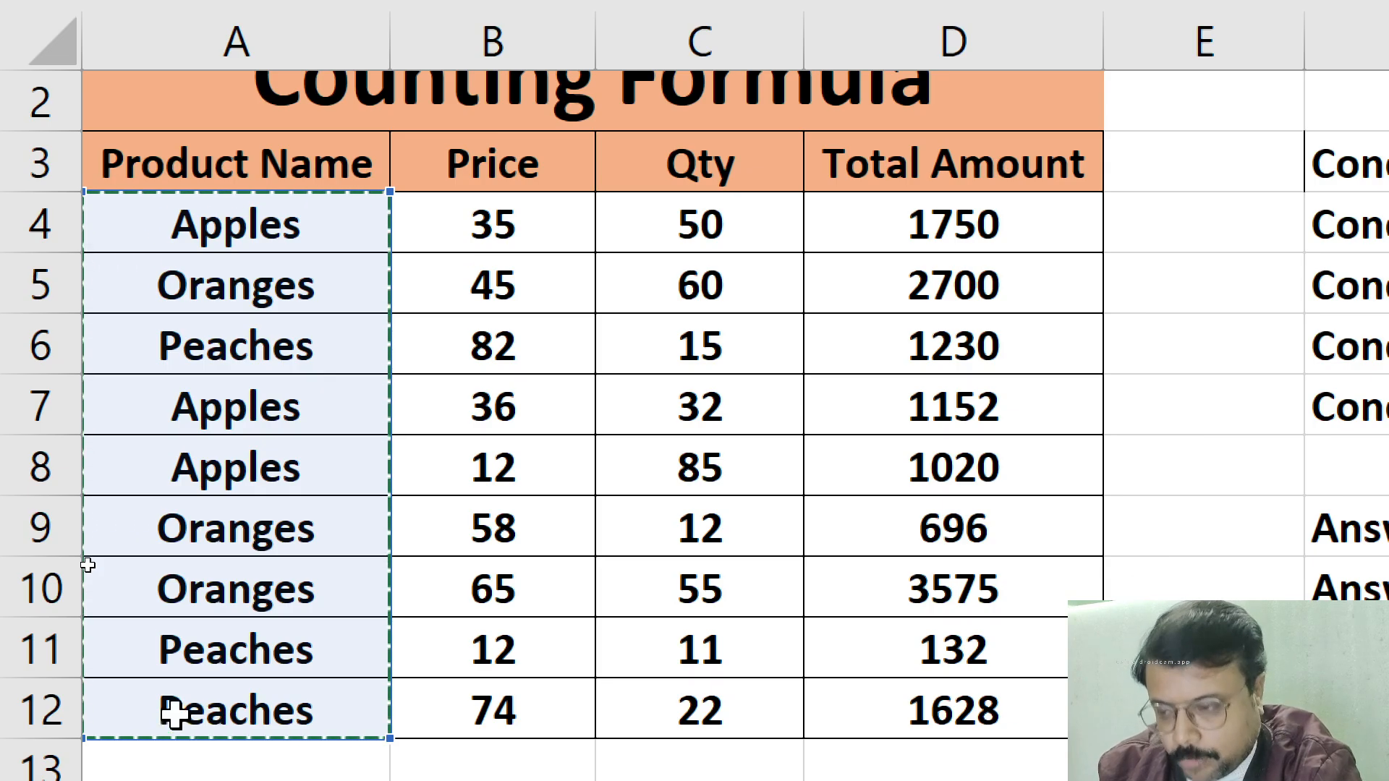
{"action": "type", "text": ","}
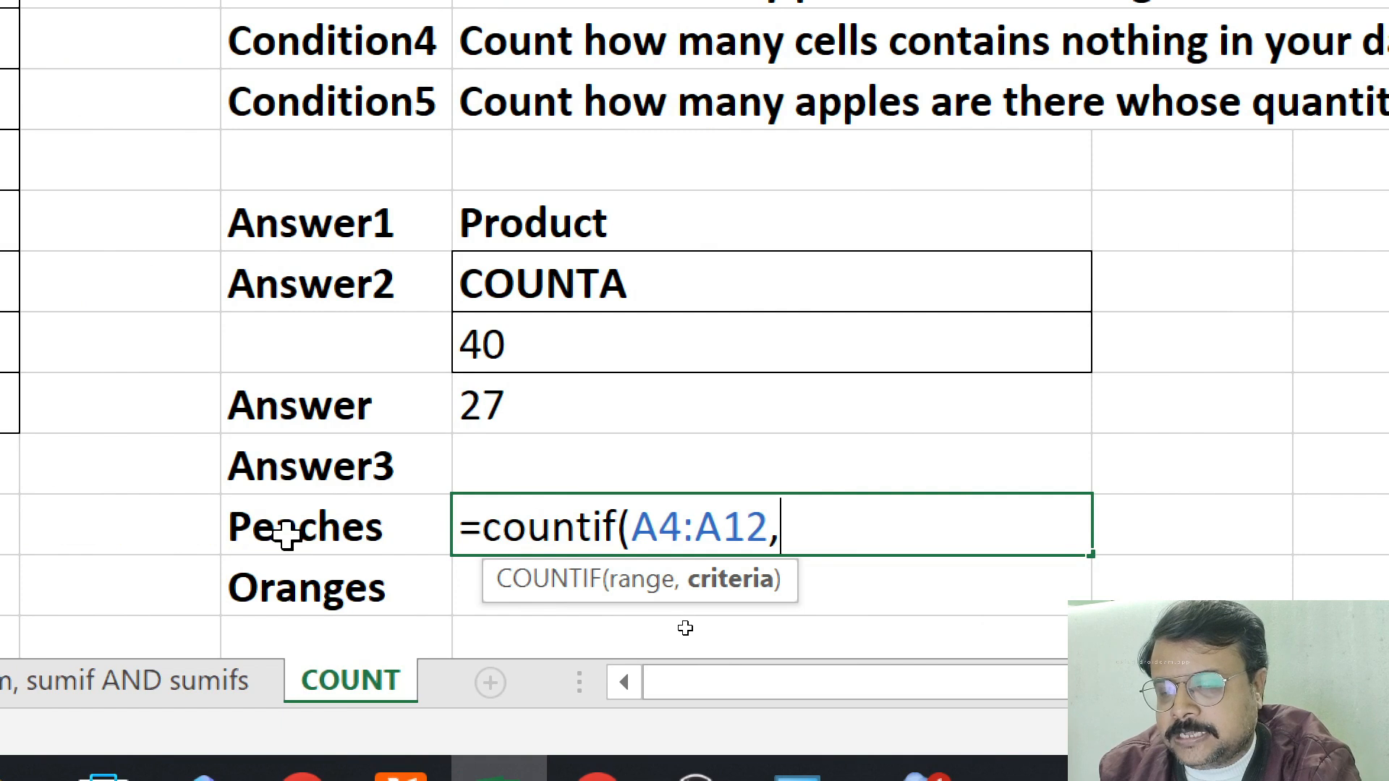
{"action": "left_click", "coordinate": [286, 533]}
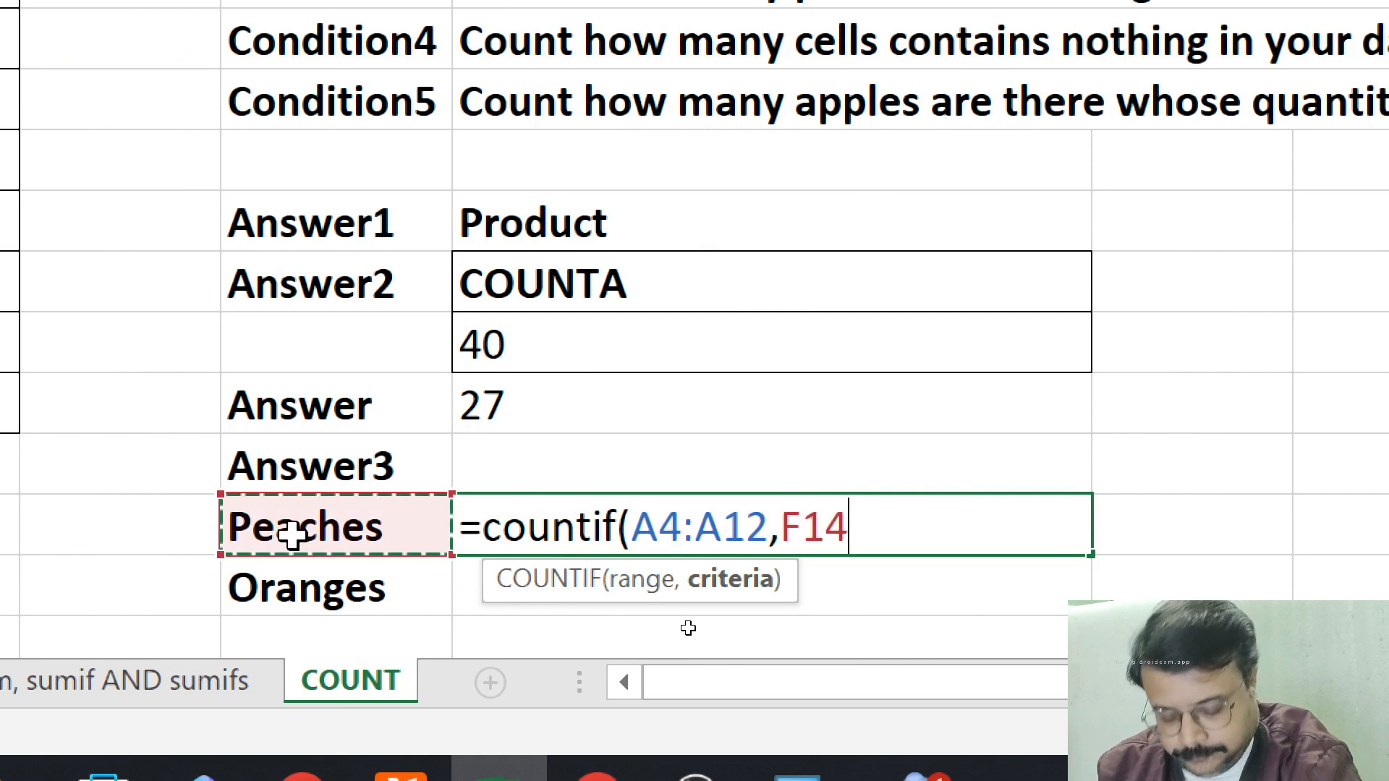
{"action": "type", "text": ")"}
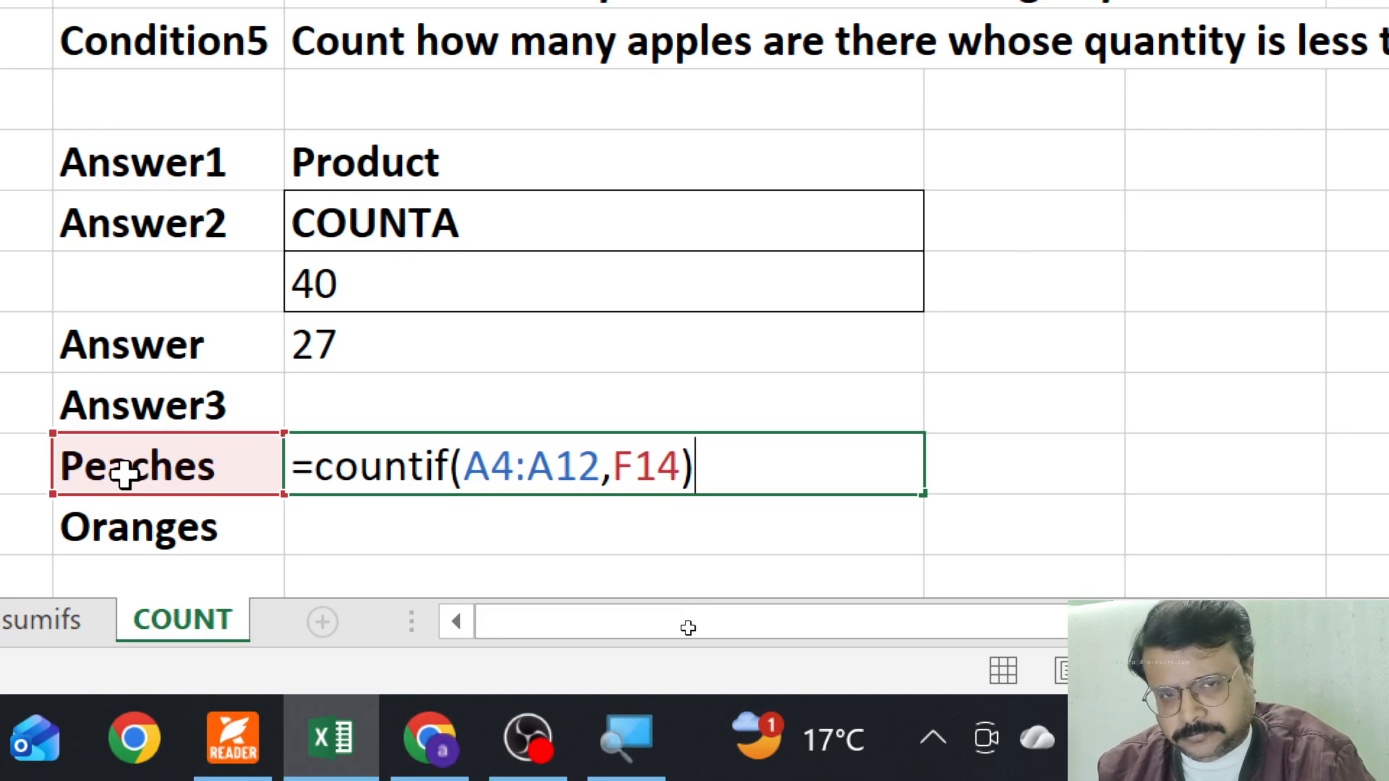
{"action": "key", "text": "Return"}
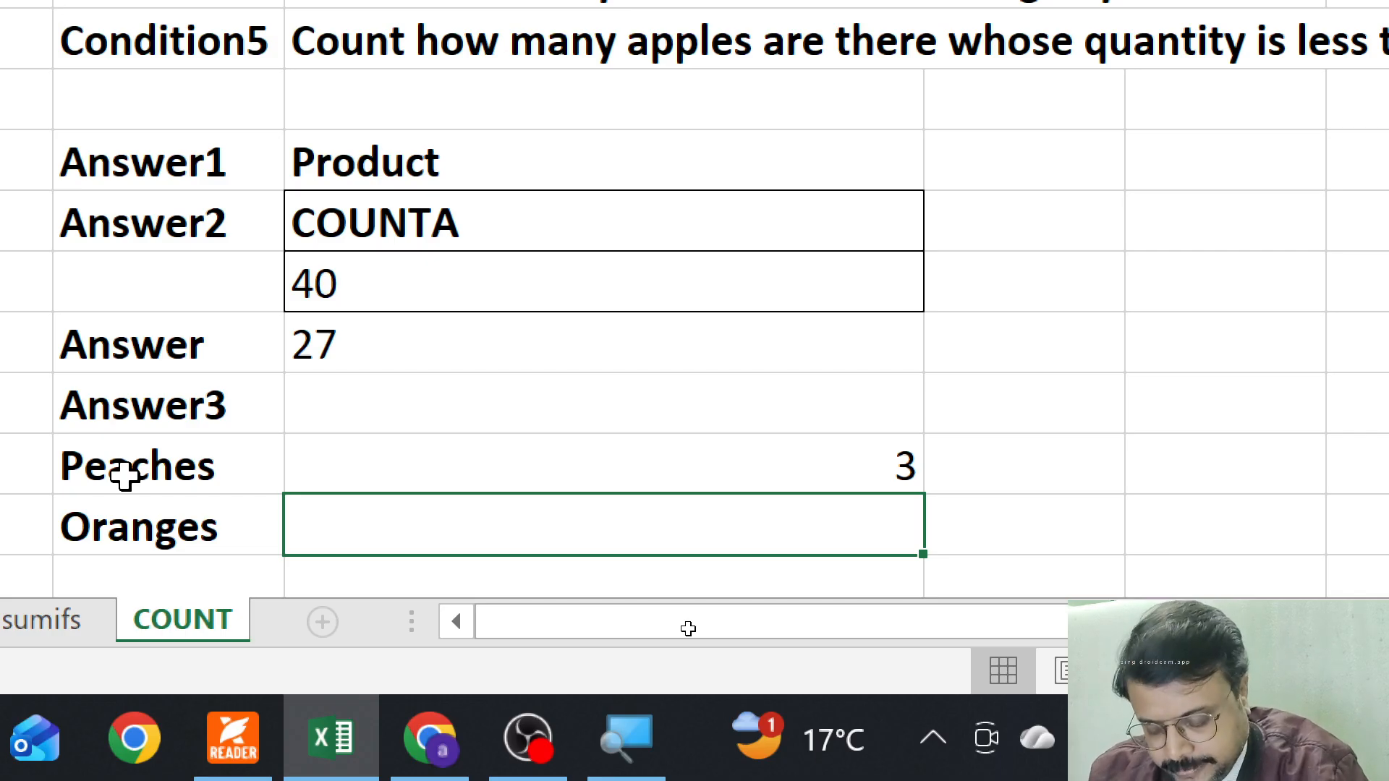
Count the Oranges entries in G15 with =COUNTIF(A4:A12,F15)
{"action": "type", "text": "="}
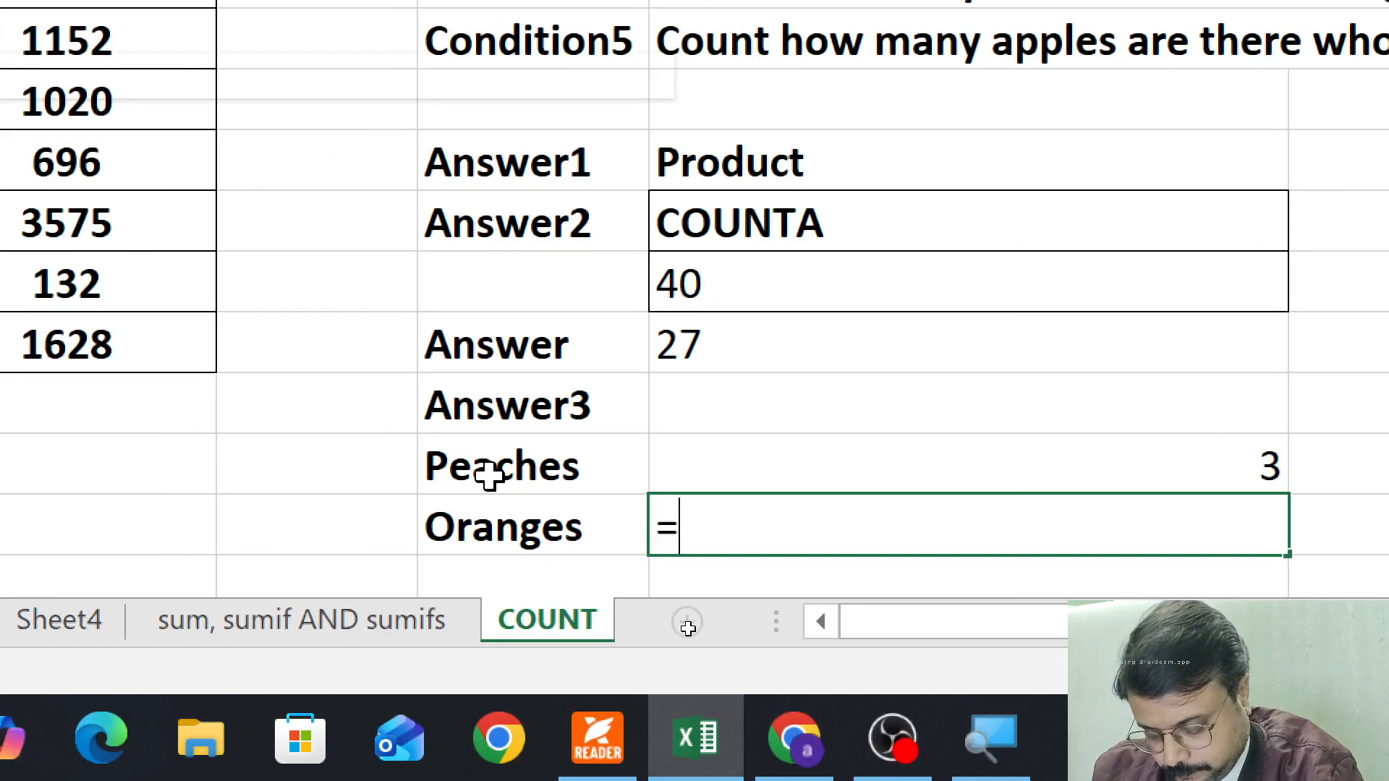
{"action": "type", "text": "c"}
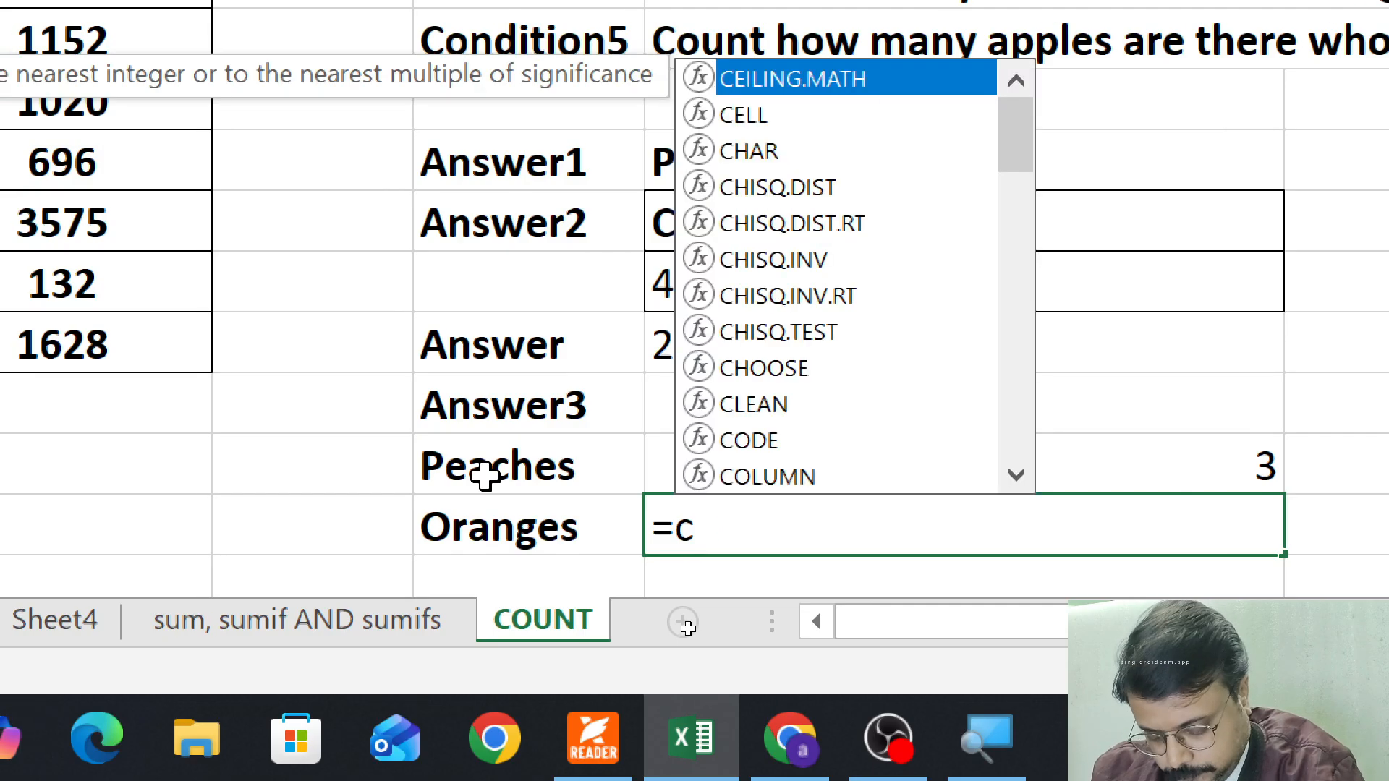
{"action": "type", "text": "ounti"}
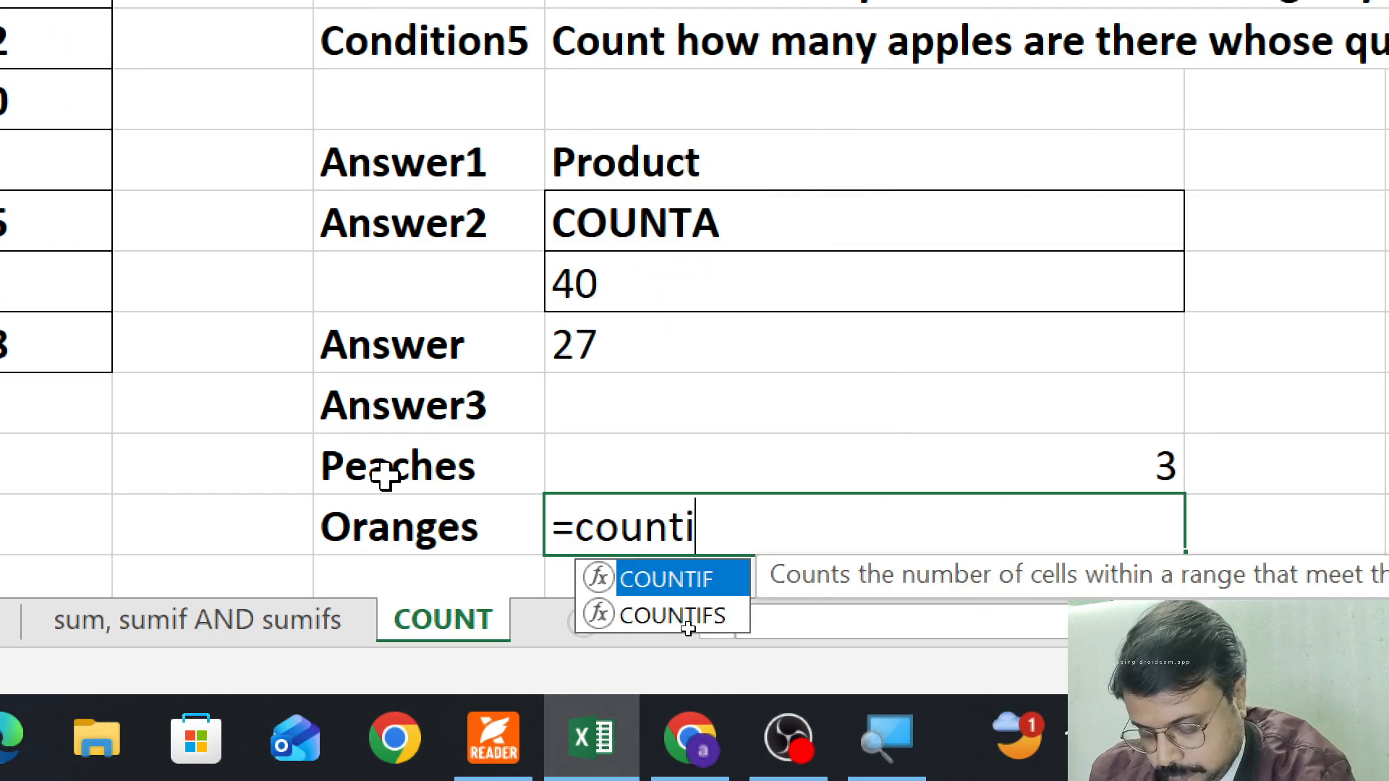
{"action": "type", "text": "f"}
{"action": "key", "text": "Tab"}
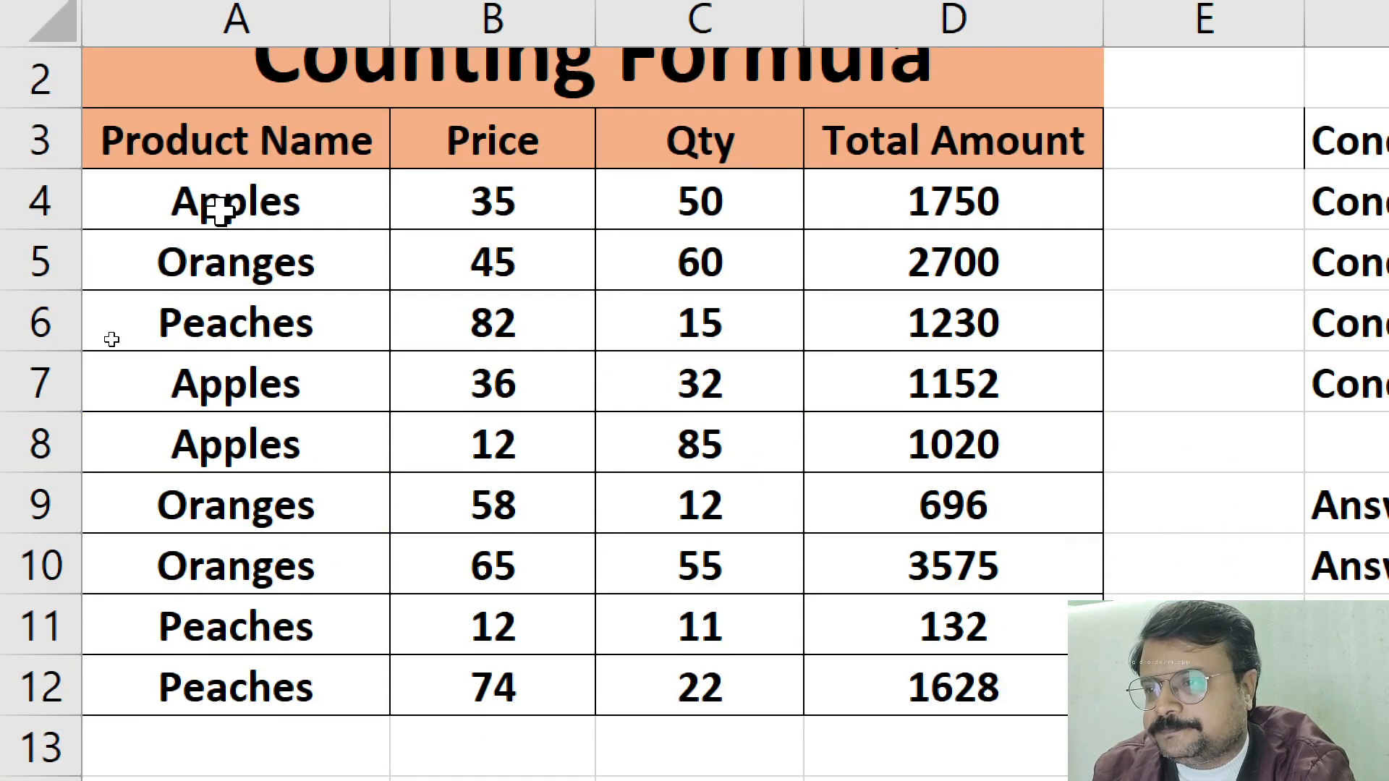
{"action": "left_click_drag", "start_coordinate": [221, 209], "coordinate": [223, 695]}
{"action": "key", "text": "ctrl+c"}
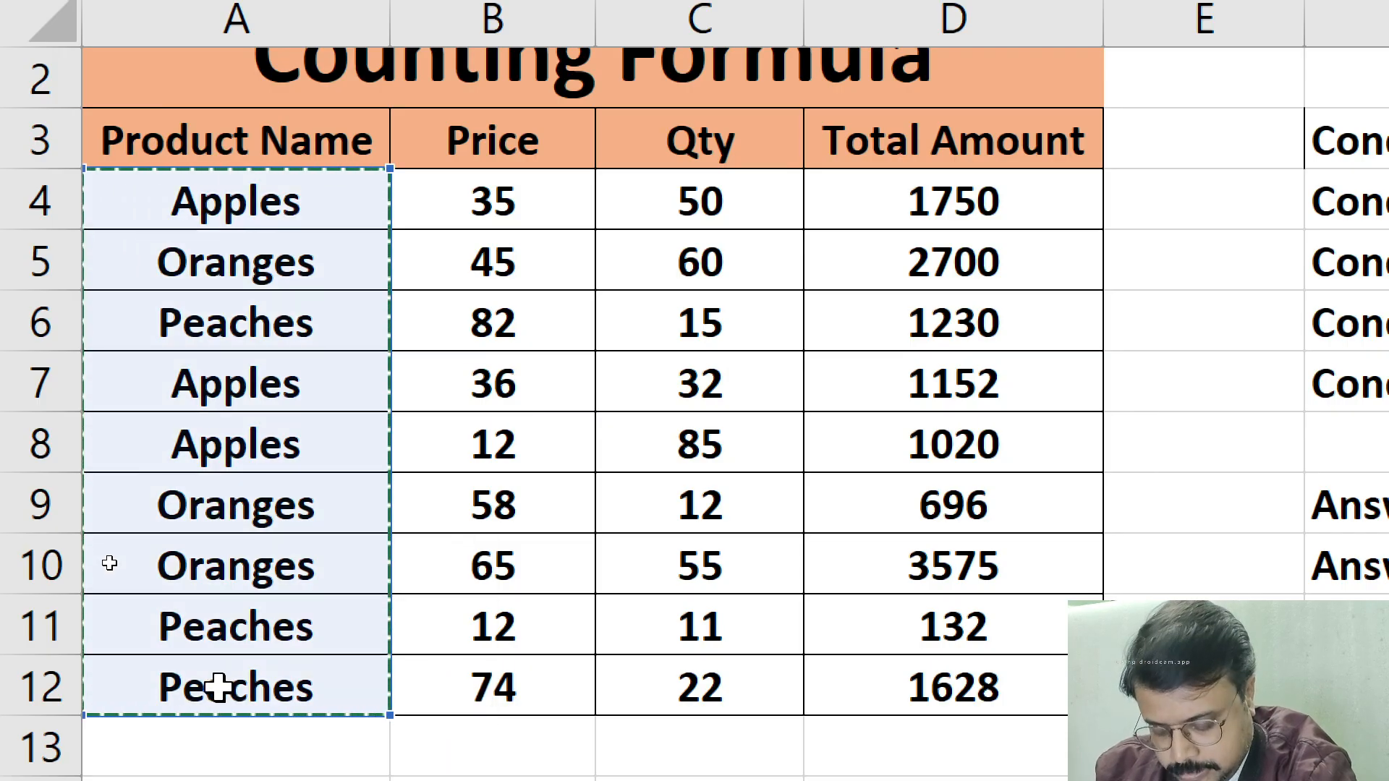
{"action": "type", "text": ","}
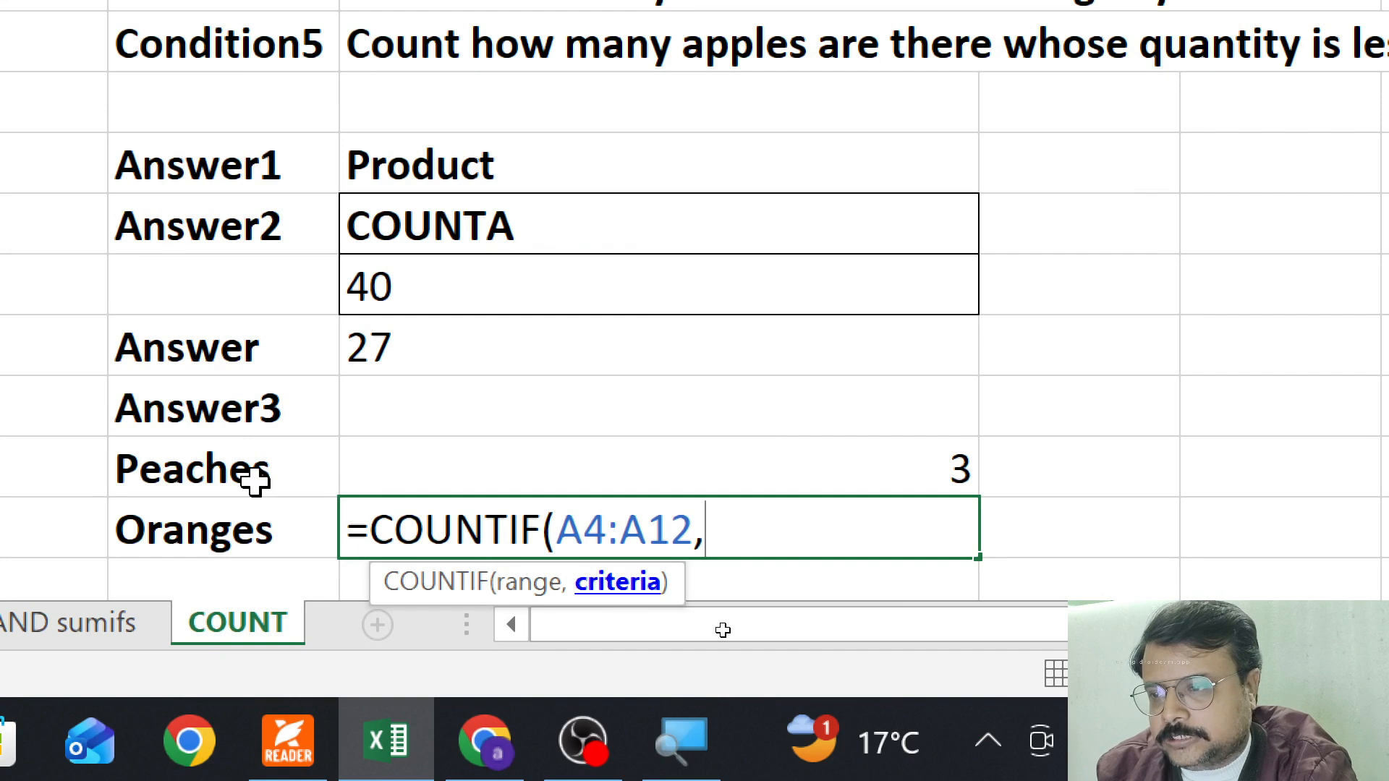
{"action": "left_click", "coordinate": [215, 535]}
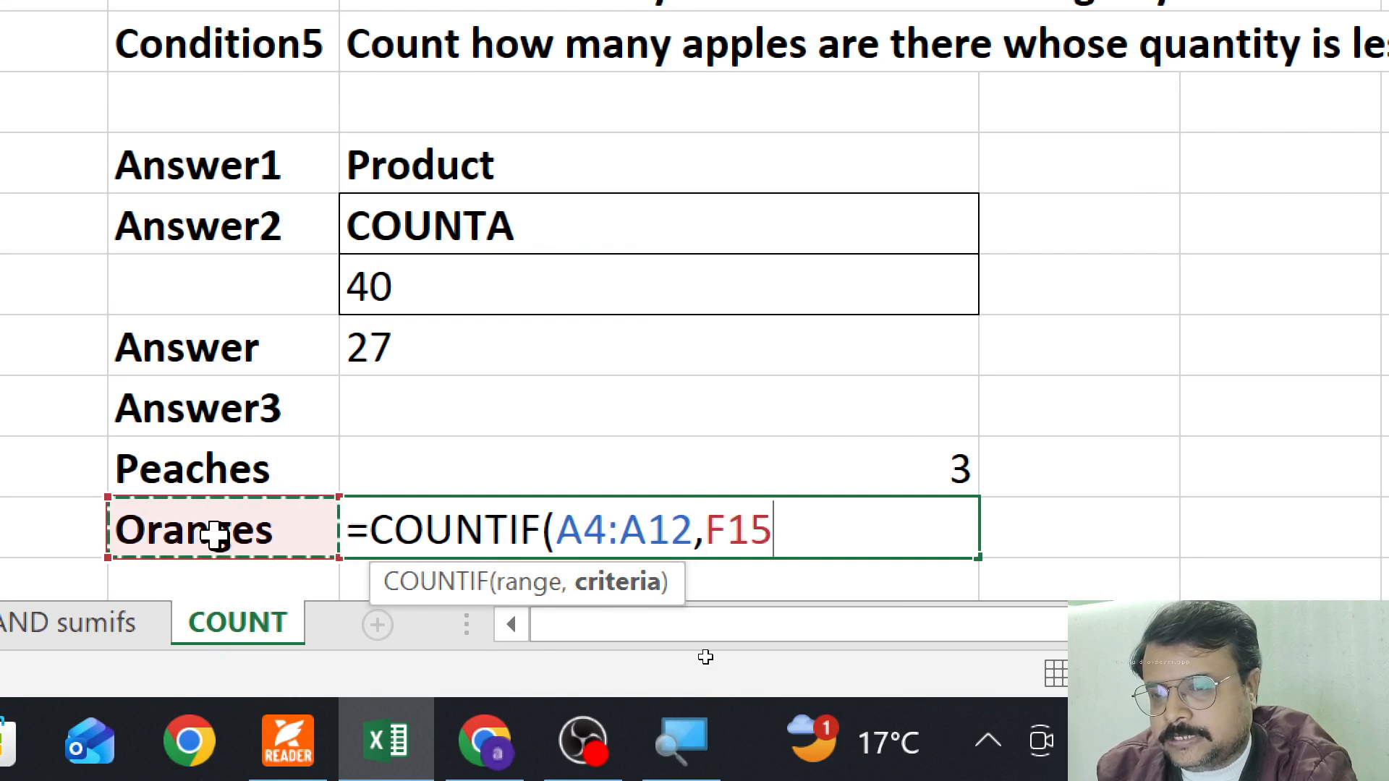
{"action": "key", "text": "Return"}
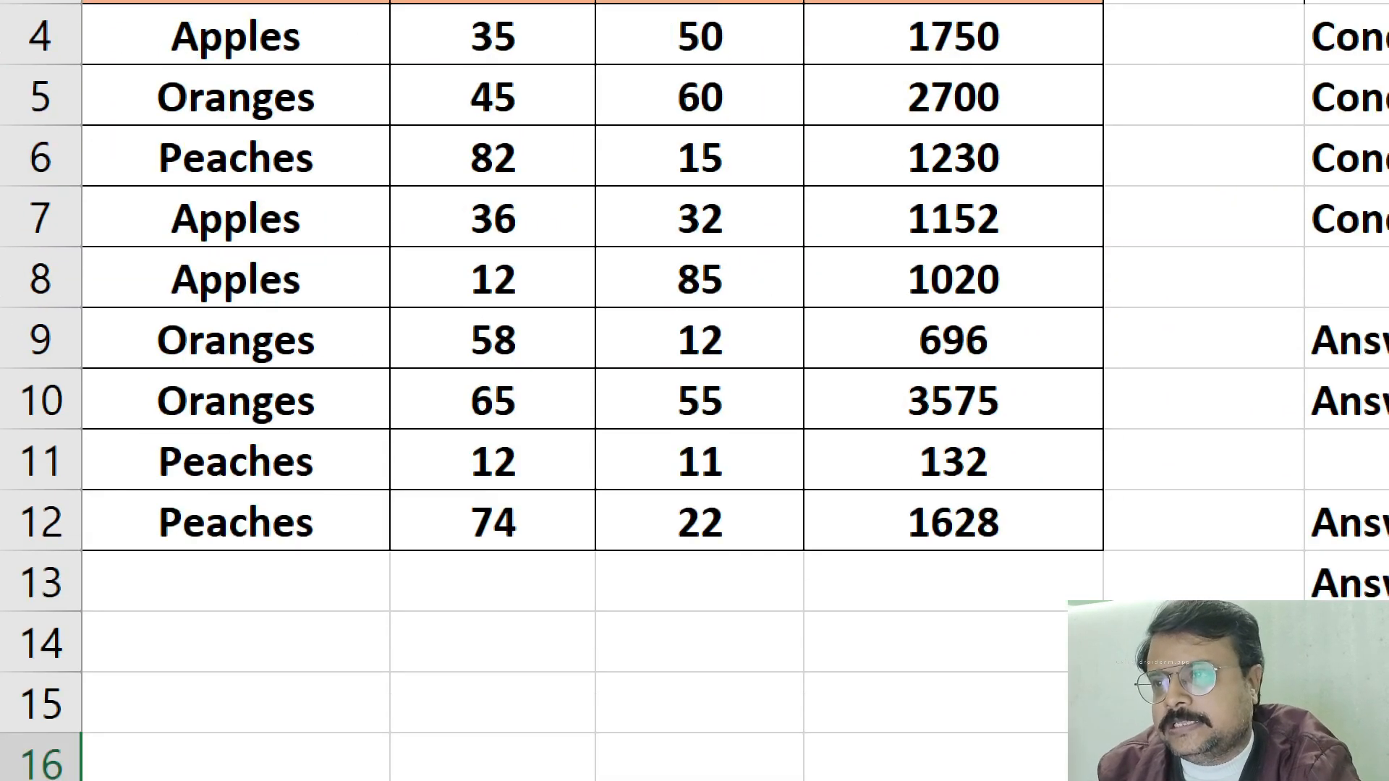
Check the Peaches and Oranges entries in the Product Name column against the counts, and select the result cells G14:G15
{"action": "left_click", "coordinate": [226, 174]}
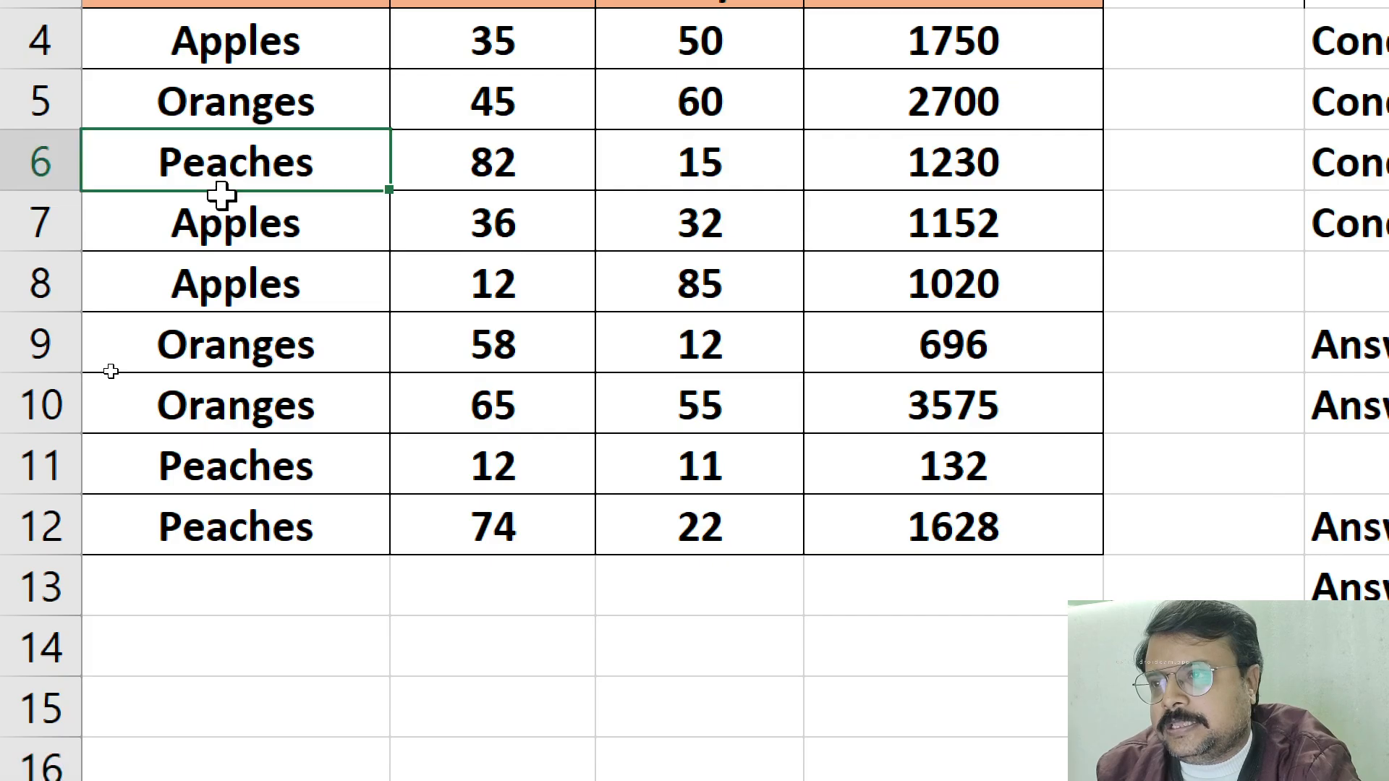
{"action": "left_click_drag", "start_coordinate": [244, 474], "coordinate": [243, 532]}
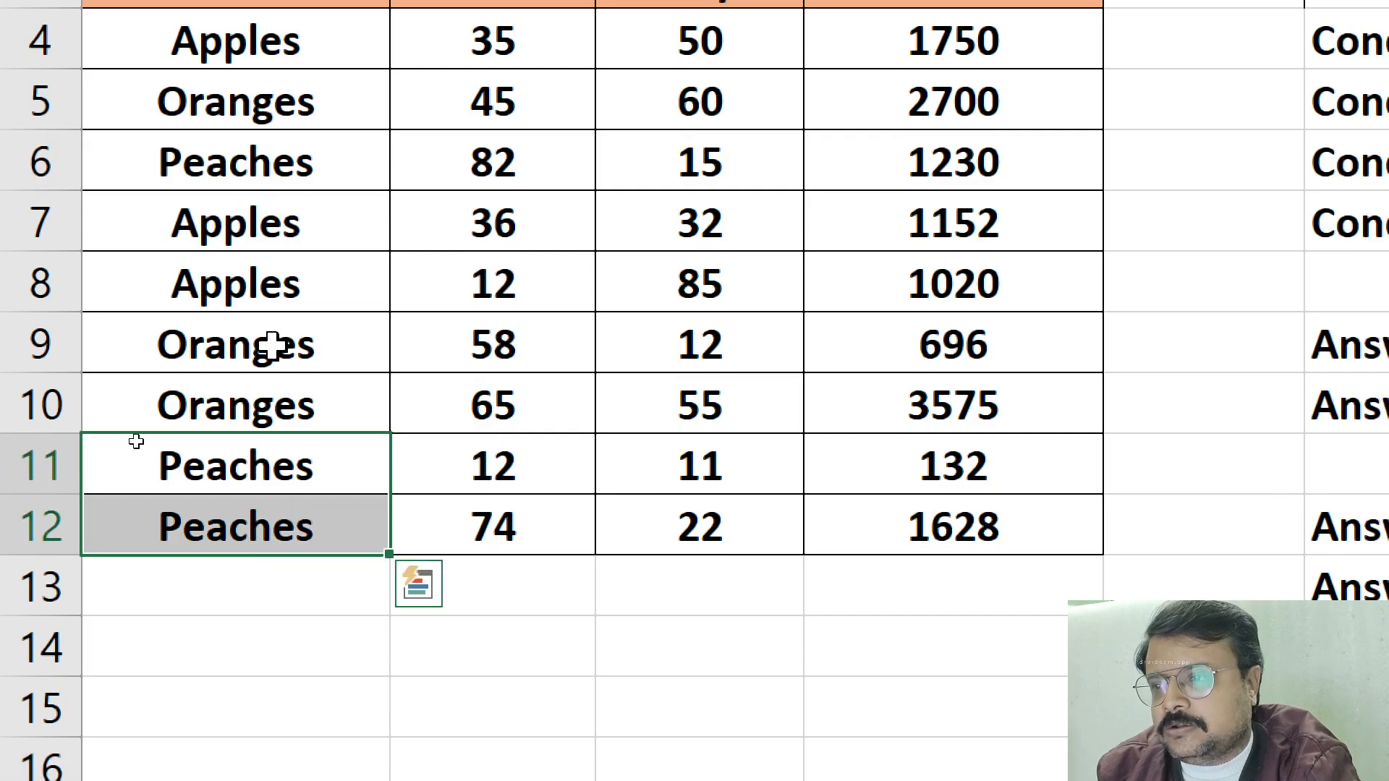
{"action": "left_click_drag", "start_coordinate": [269, 337], "coordinate": [273, 388]}
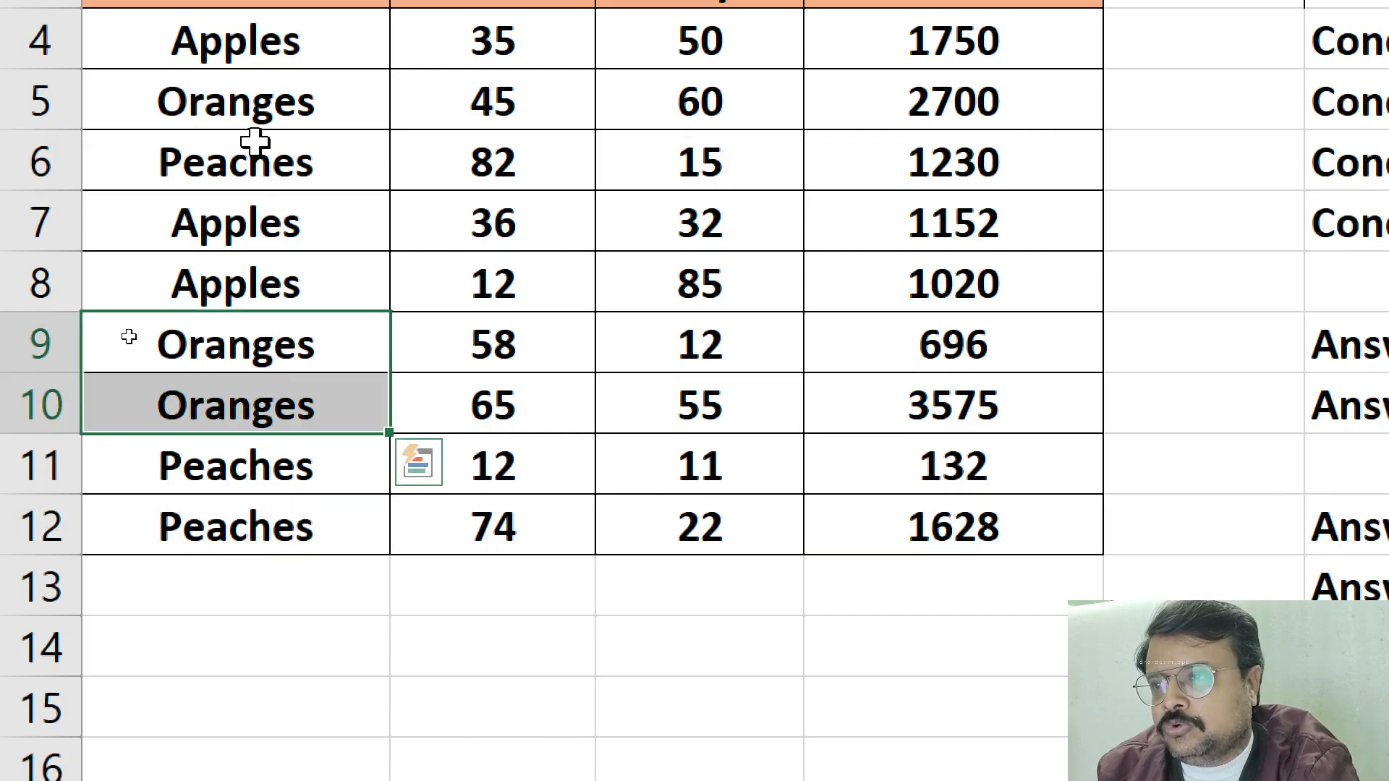
{"action": "left_click", "coordinate": [264, 108]}
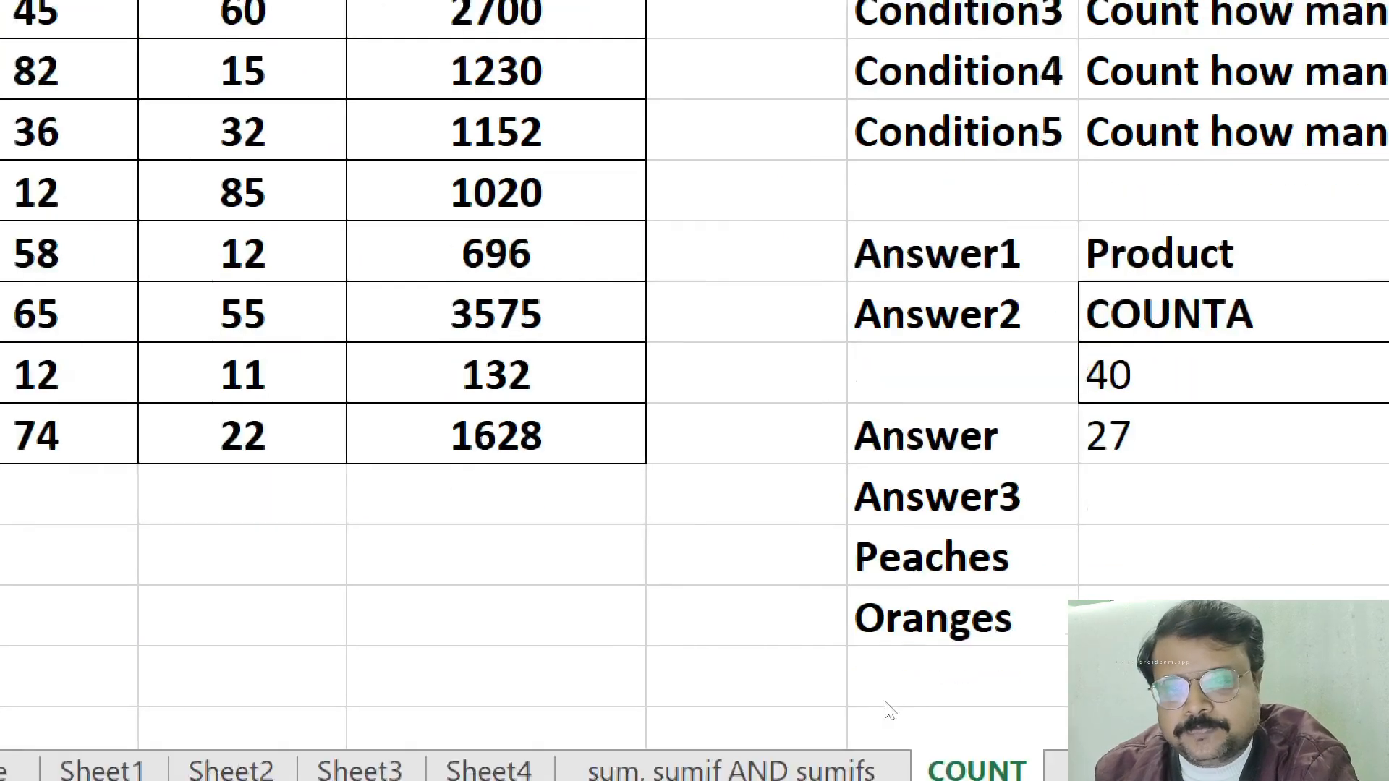
{"action": "left_click", "coordinate": [1034, 546]}
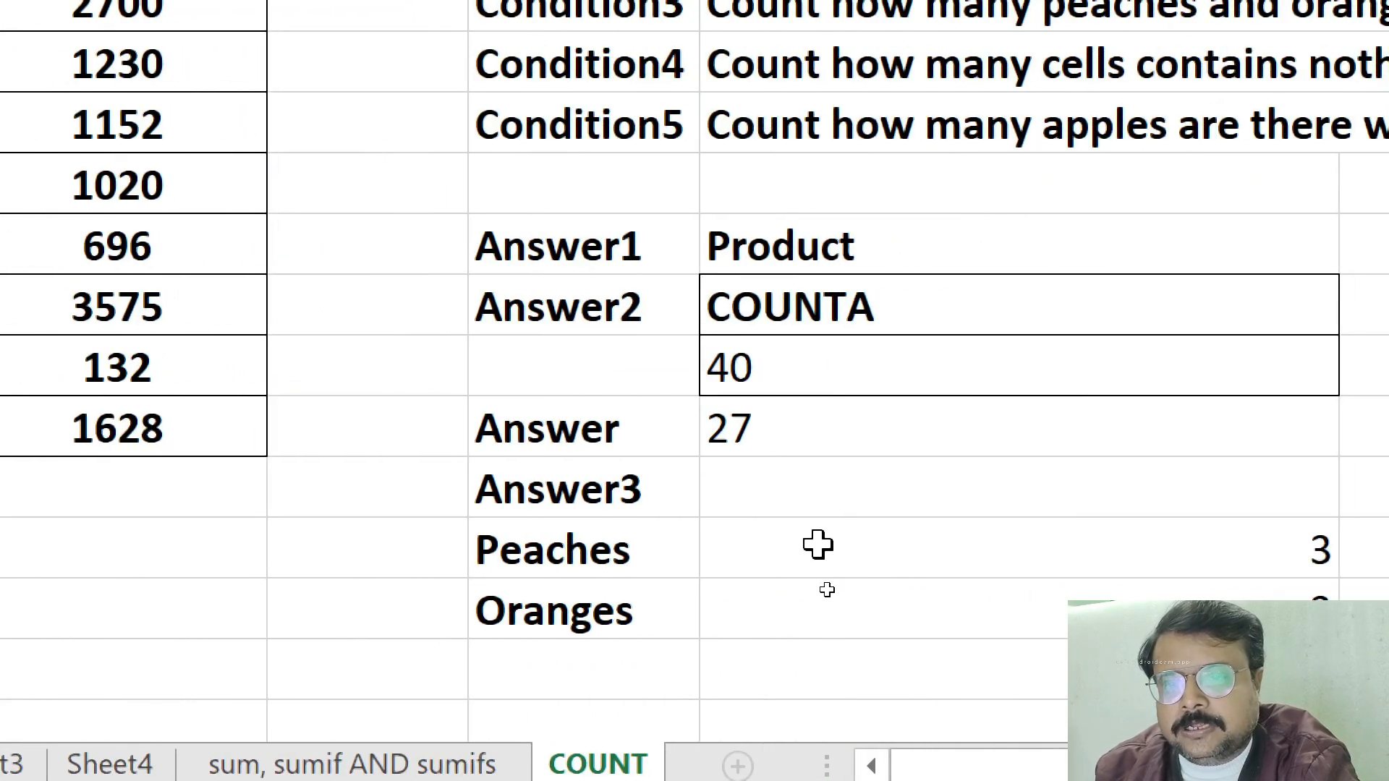
{"action": "left_click_drag", "start_coordinate": [821, 588], "coordinate": [823, 608]}
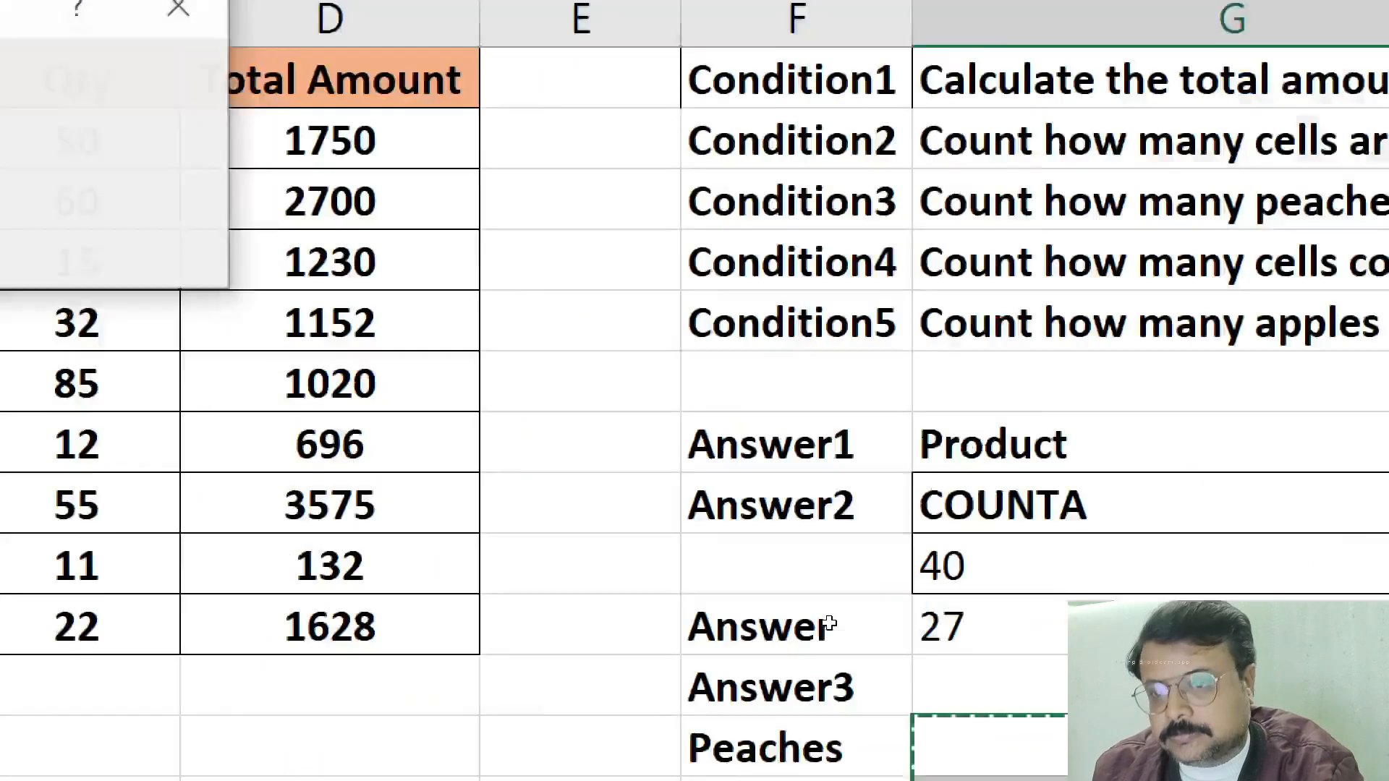
{"action": "key", "text": "ctrl+t"}
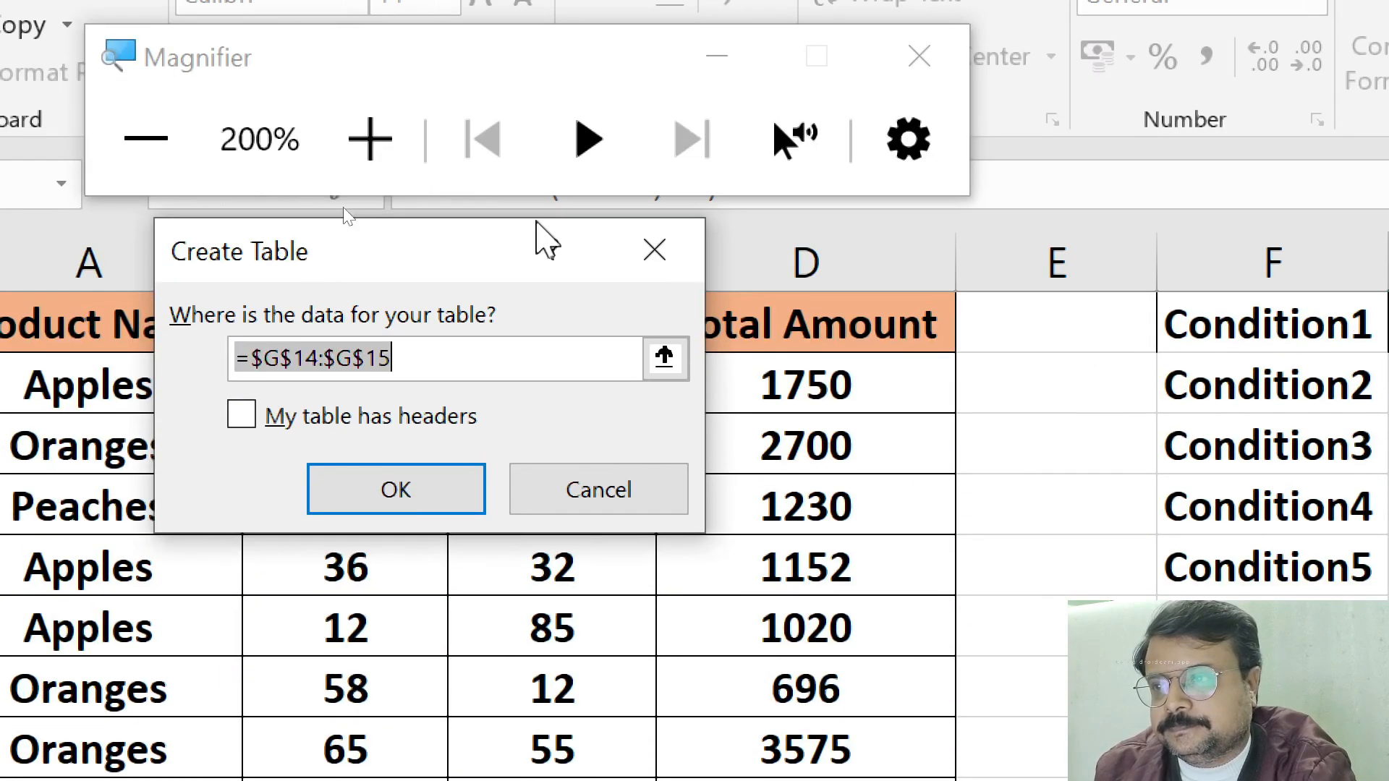
{"action": "left_click", "coordinate": [667, 253]}
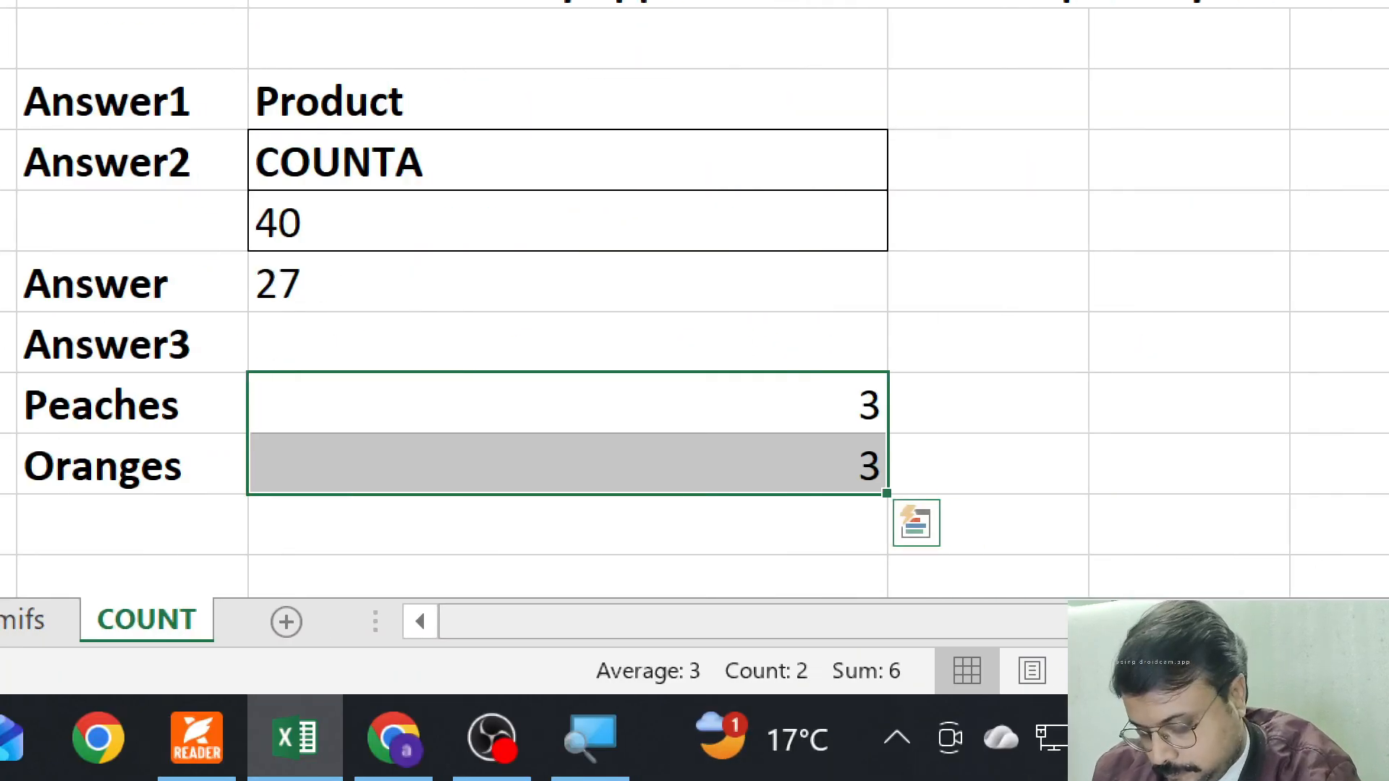
{"action": "key", "text": "ctrl+t"}
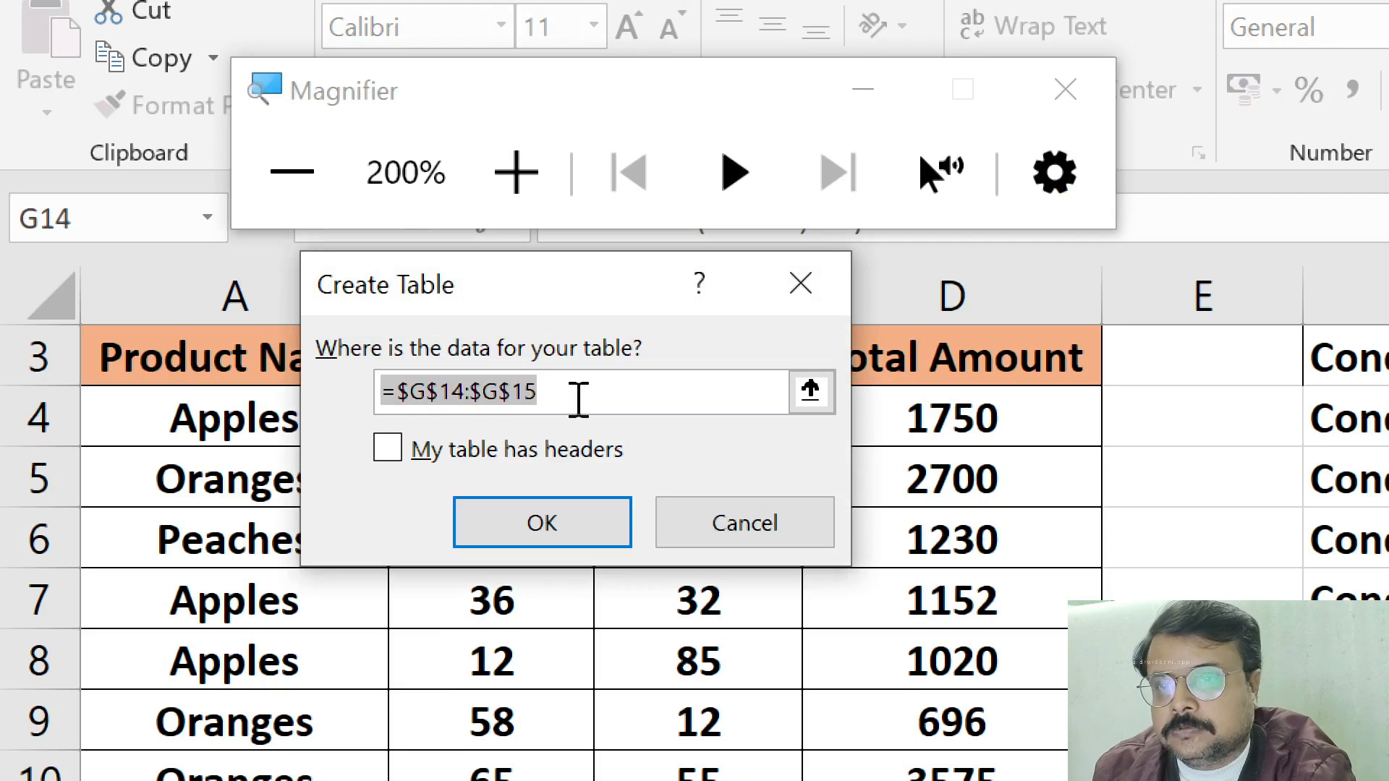
{"action": "left_click", "coordinate": [796, 282]}
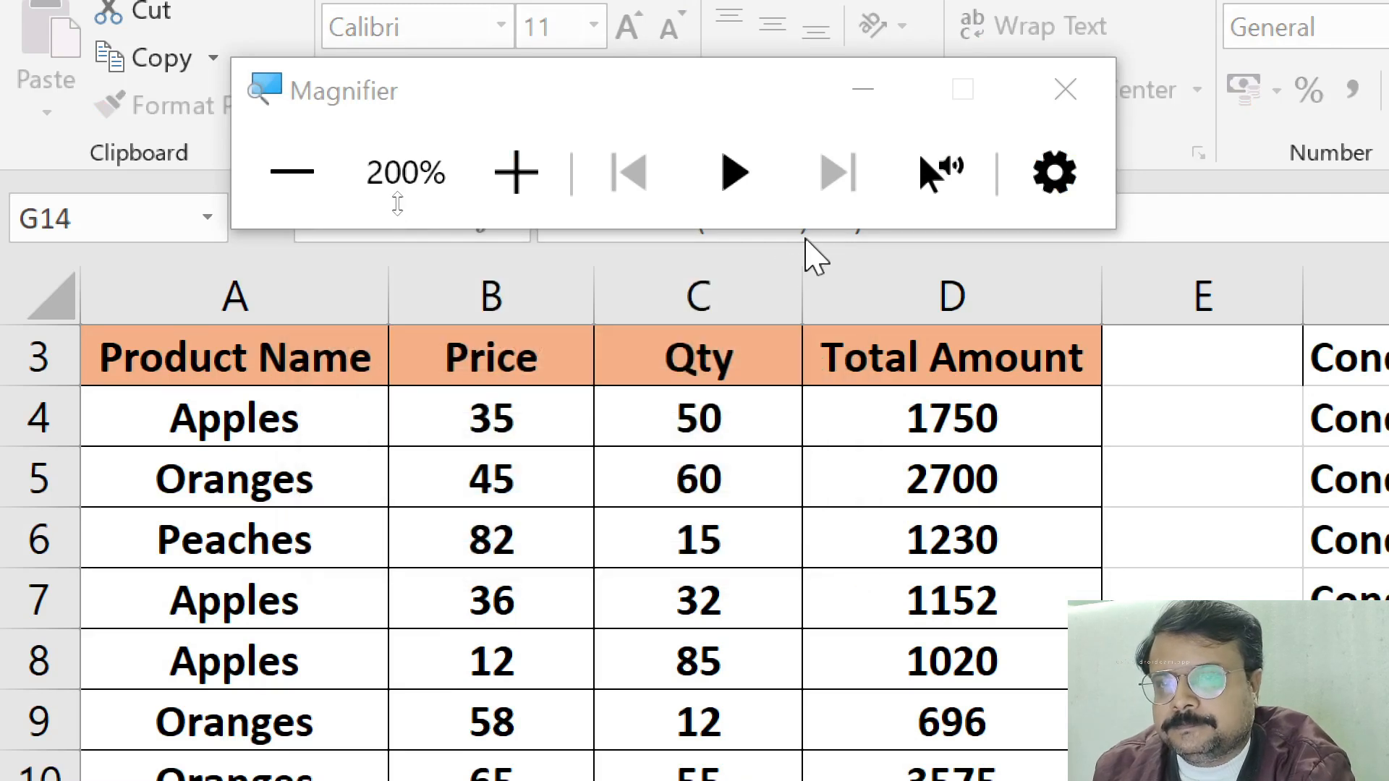
Return the magnification to 100%, close the Magnifier and left-align the COUNTIF results in G14:G15
{"action": "key", "text": "super+minus"}
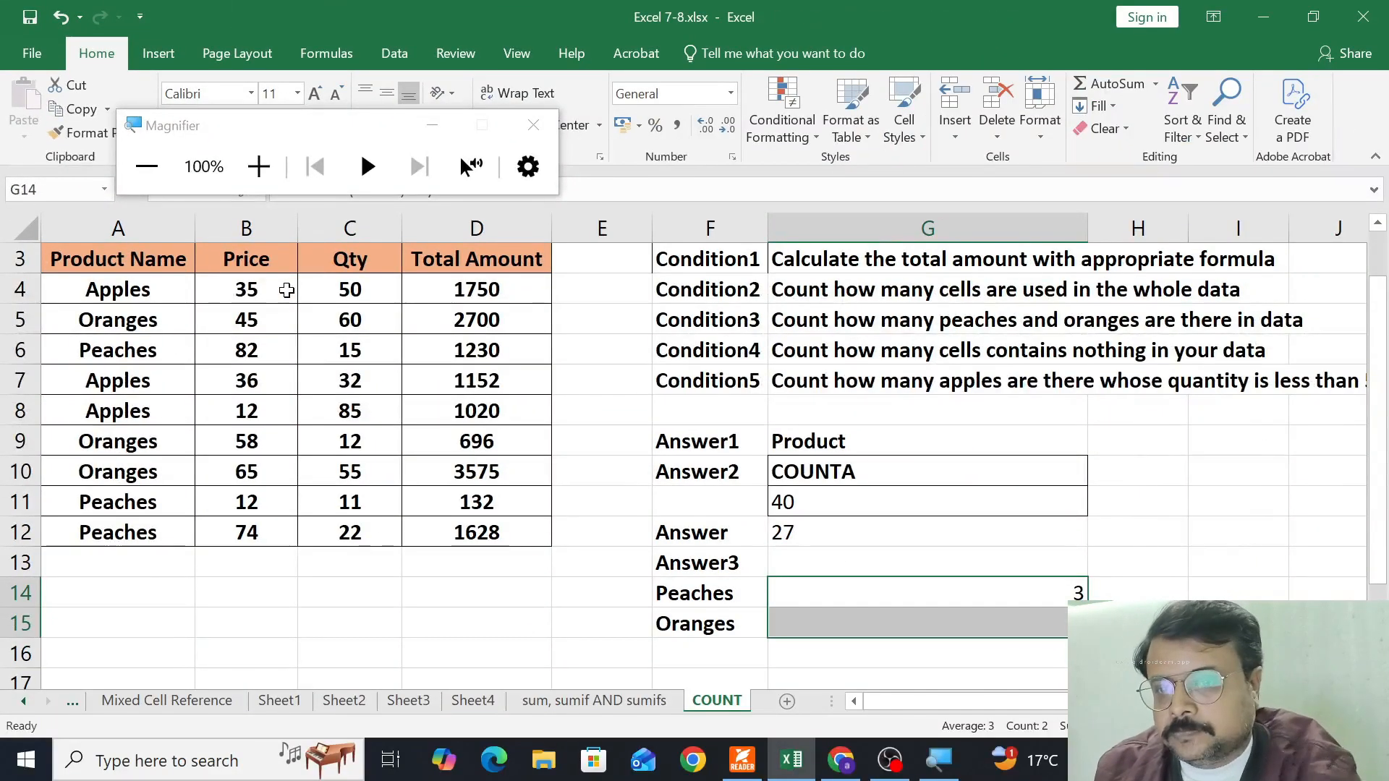
{"action": "left_click", "coordinate": [536, 136]}
{"action": "left_click", "coordinate": [534, 130]}
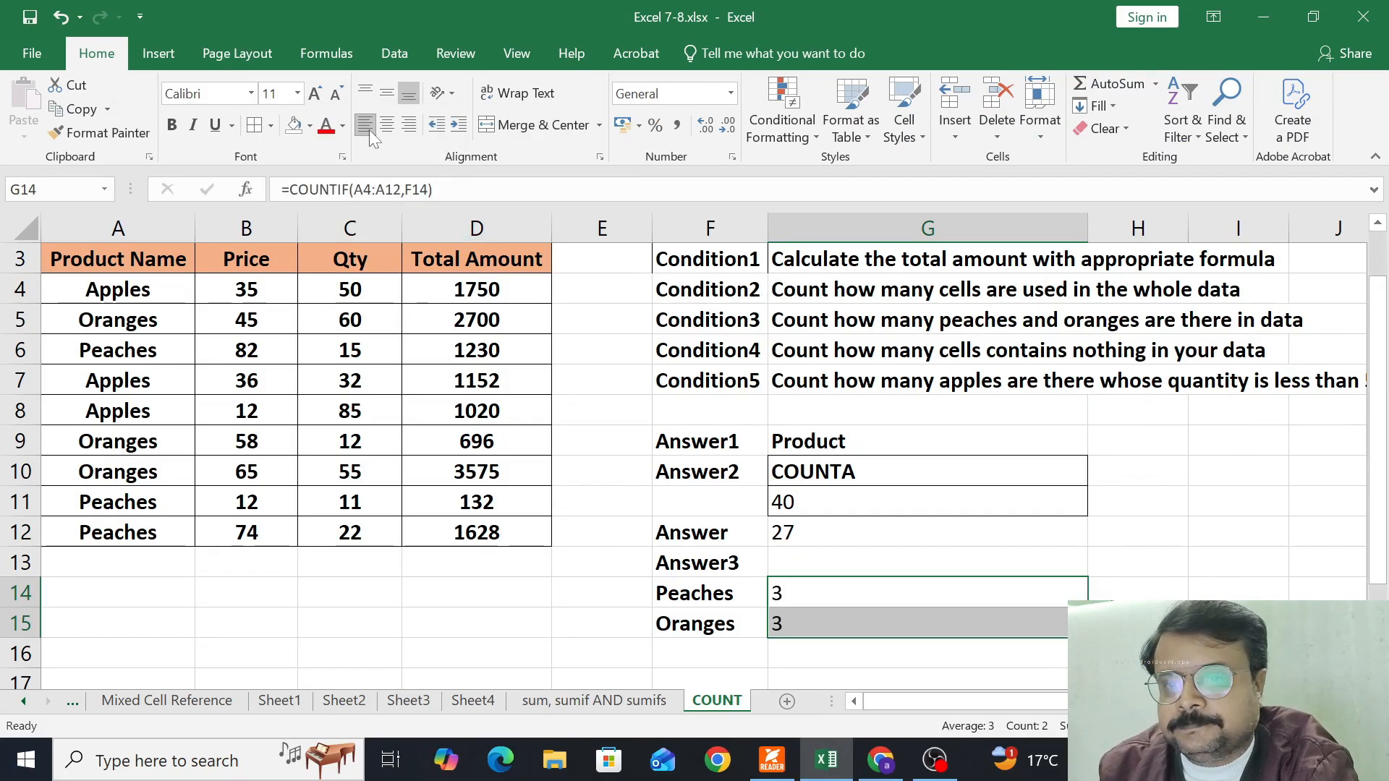
Apply All Borders to the Answer3 block F13:G15 and select the empty cell F17 below it
{"action": "left_click_drag", "start_coordinate": [693, 570], "coordinate": [771, 624]}
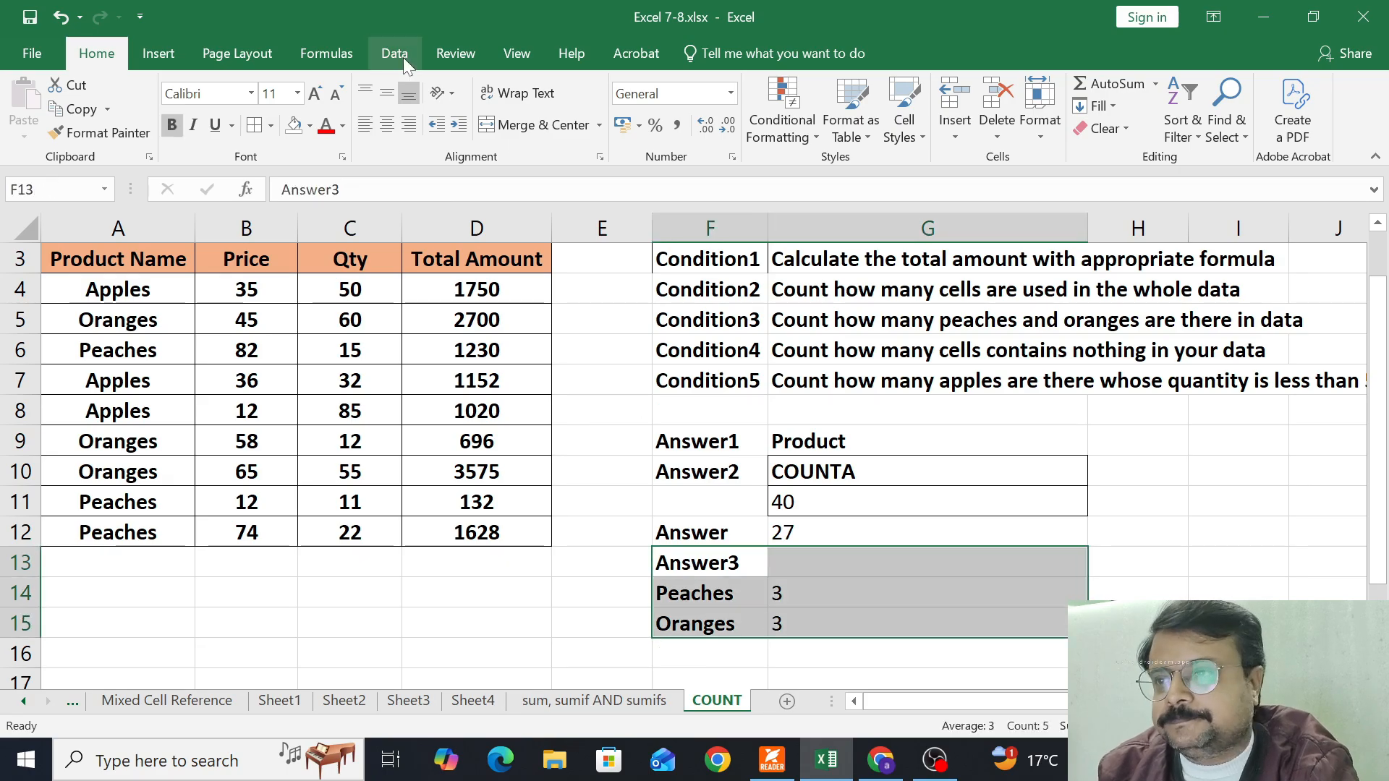
{"action": "left_click", "coordinate": [256, 129]}
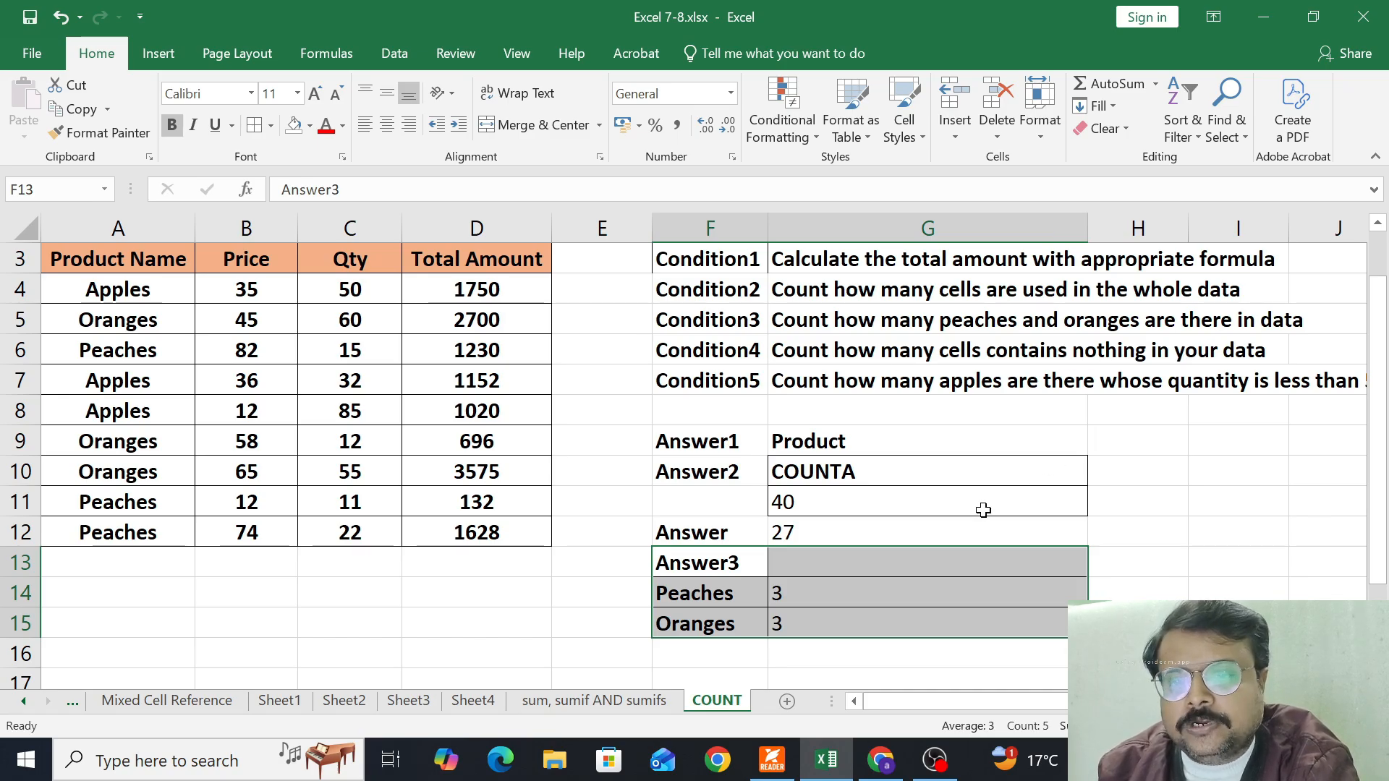
{"action": "scroll", "coordinate": [851, 555], "scroll_direction": "down", "scroll_amount": 1}
{"action": "left_click", "coordinate": [731, 601]}
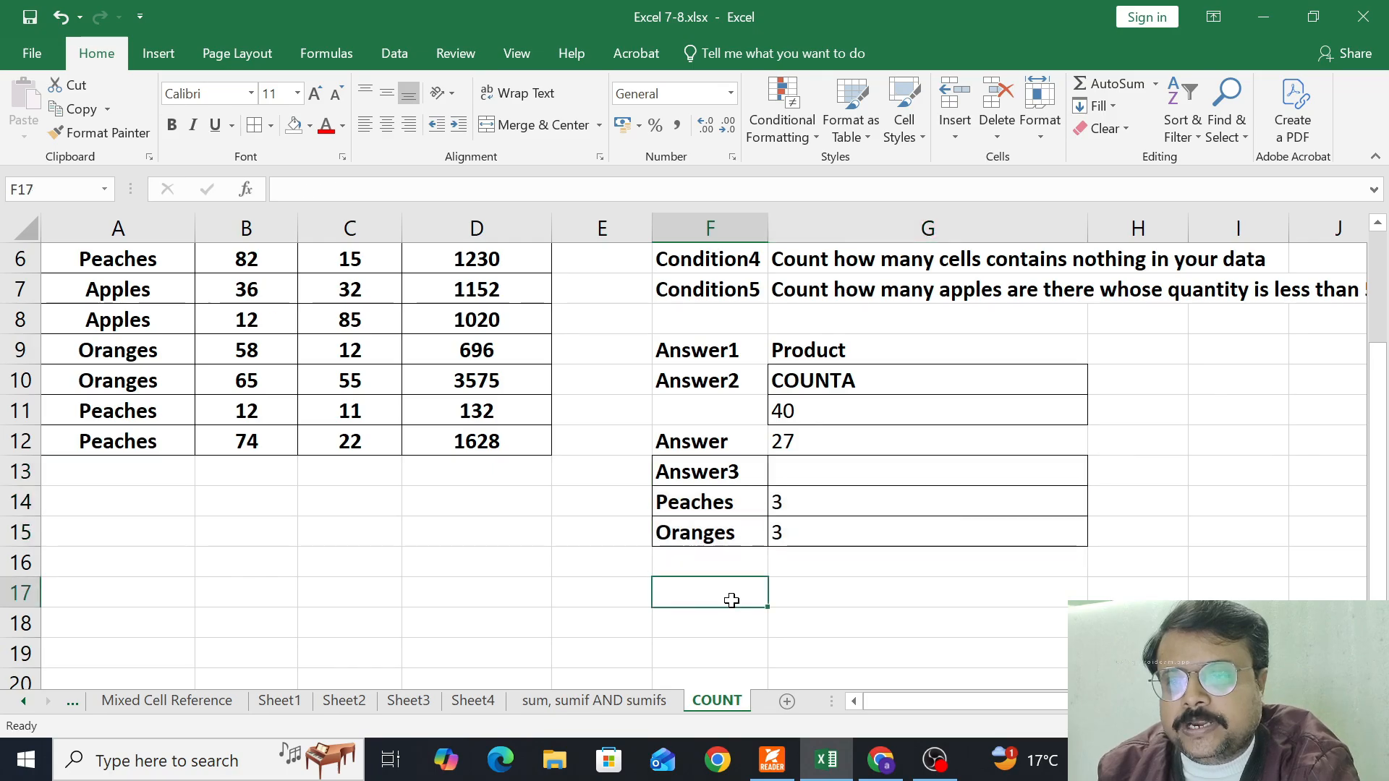
Label F17 "Answer4" and count the blank cells of the data in G17 with =COUNTBLANK(A3:D12)
{"action": "type", "text": "Answ"}
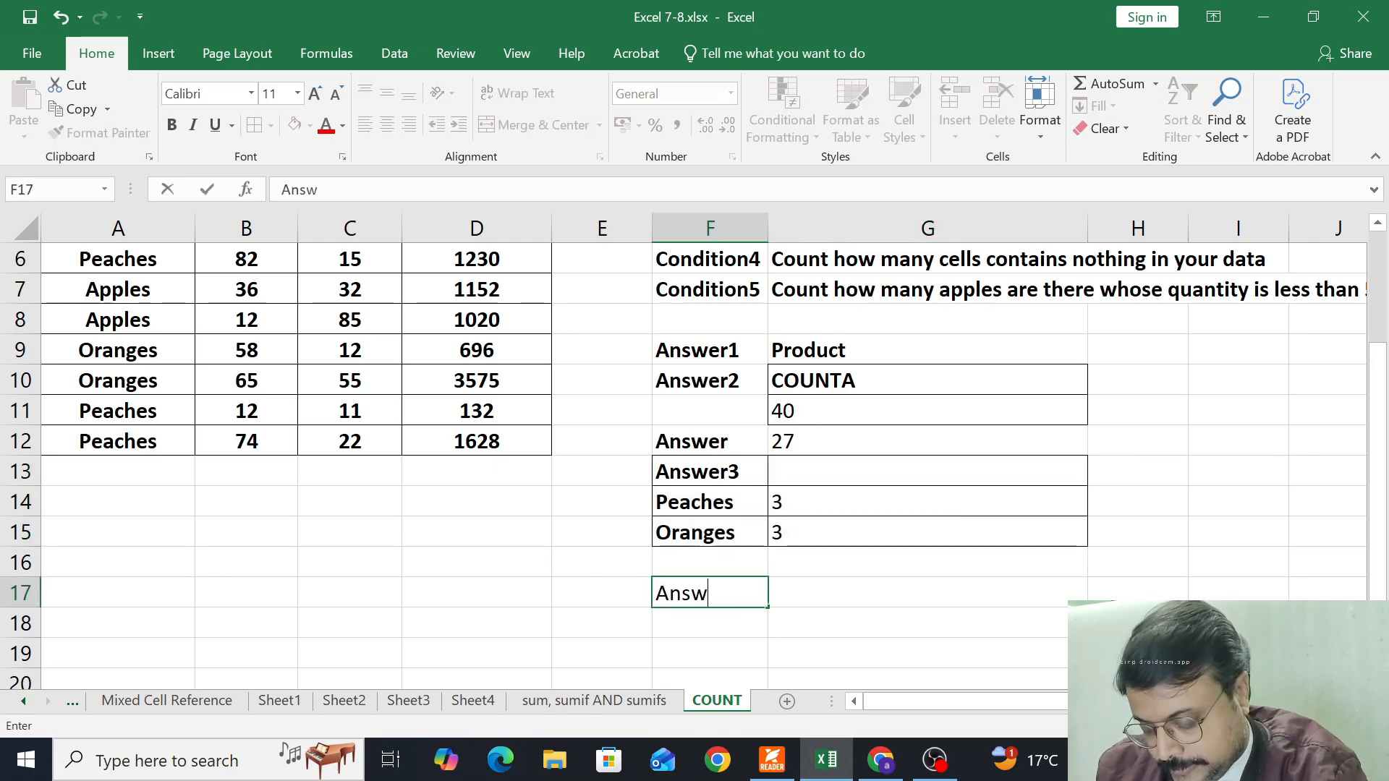
{"action": "type", "text": "er4"}
{"action": "key", "text": "Tab"}
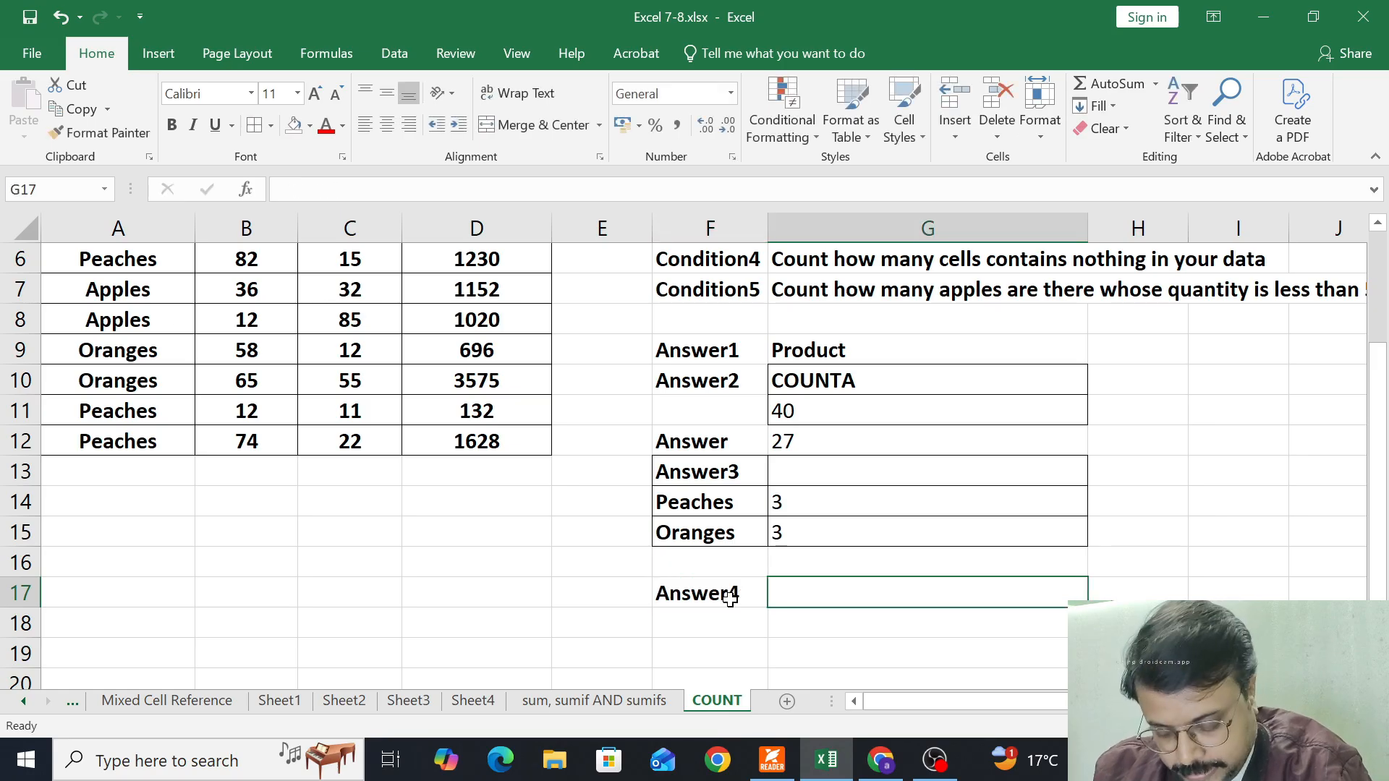
{"action": "type", "text": "=count"}
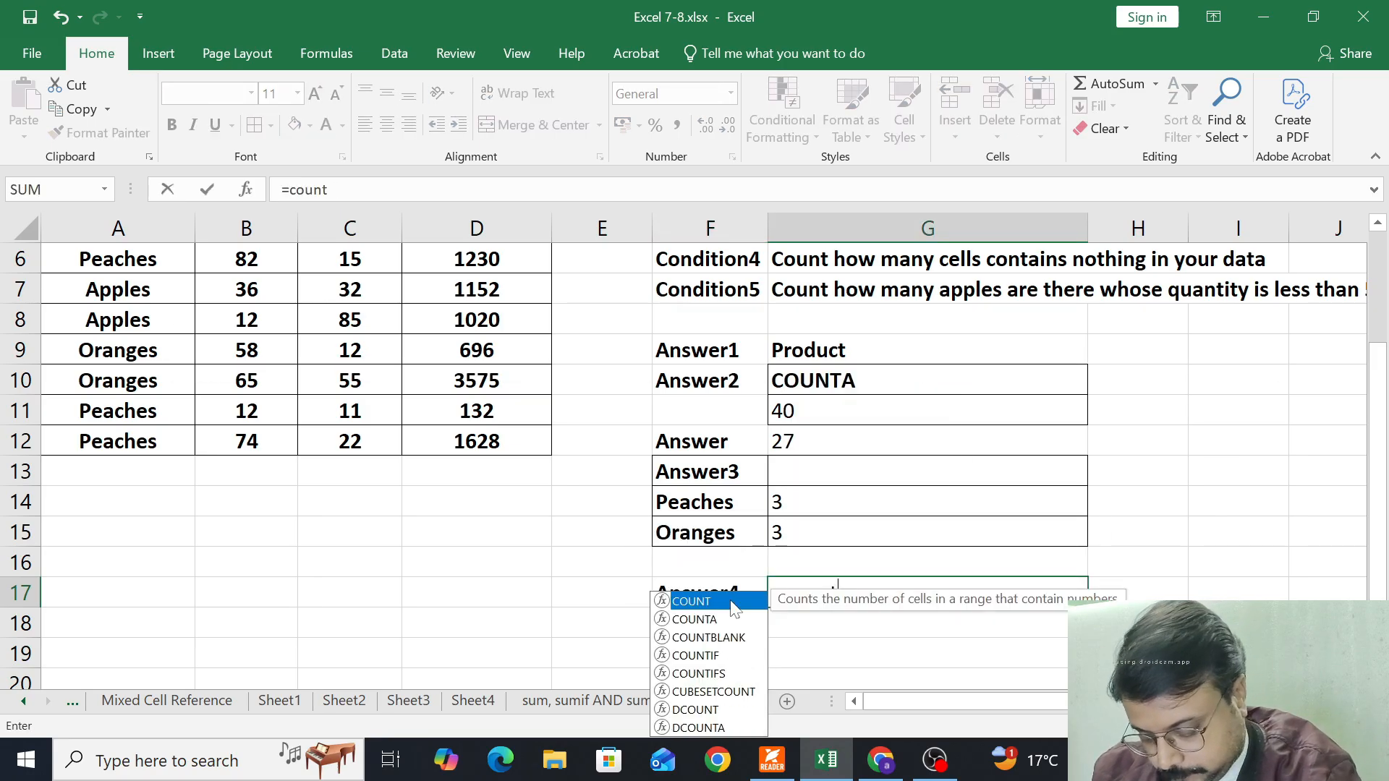
{"action": "type", "text": "blank"}
{"action": "key", "text": "Tab"}
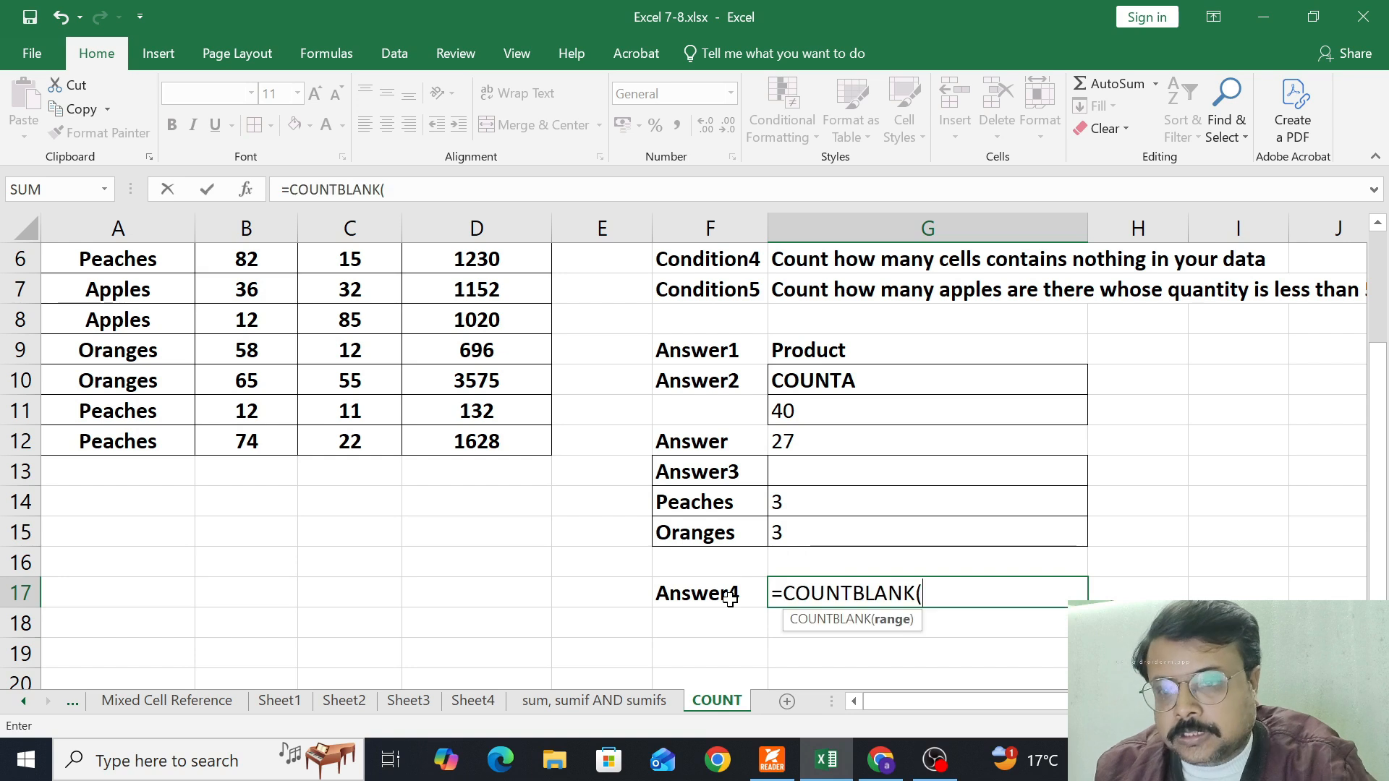
{"action": "scroll", "coordinate": [58, 508], "scroll_direction": "up", "scroll_amount": 2}
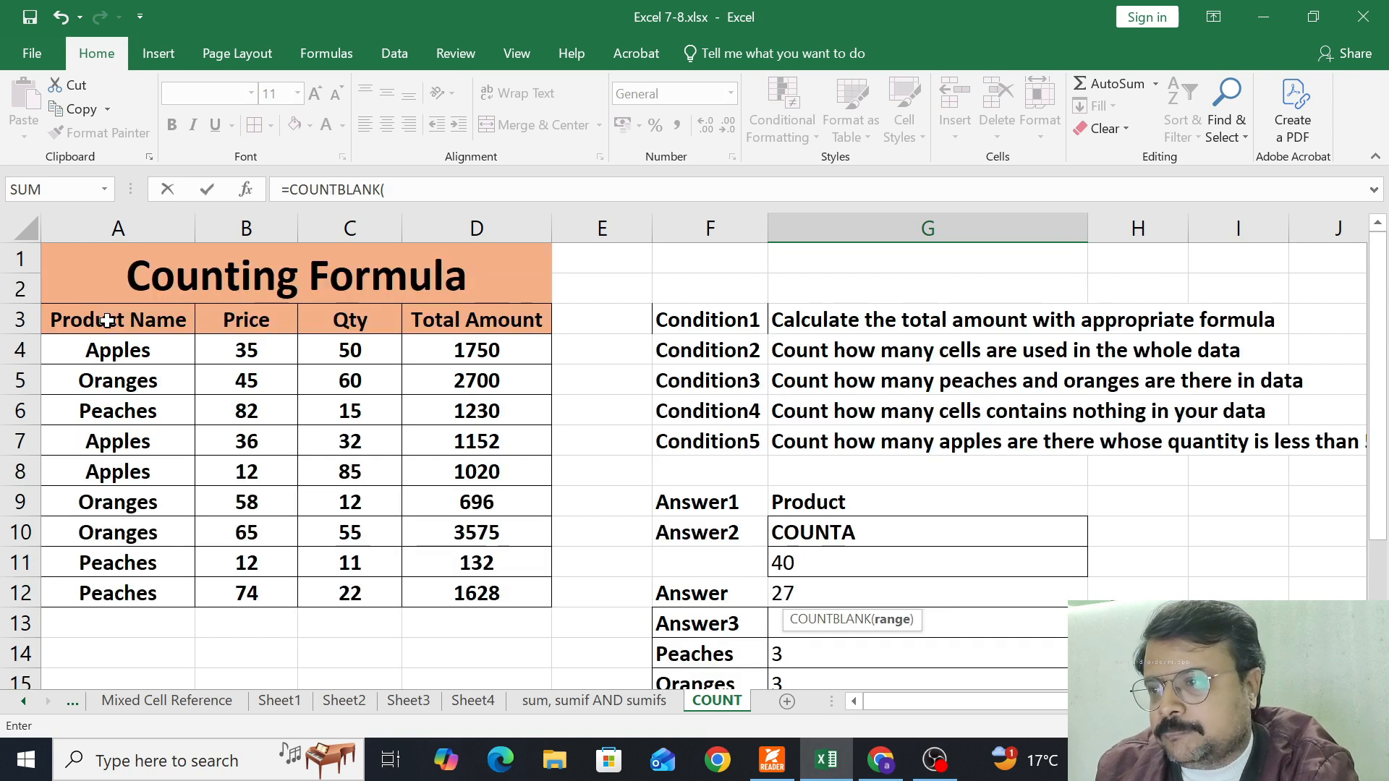
{"action": "left_click_drag", "start_coordinate": [102, 319], "coordinate": [463, 585]}
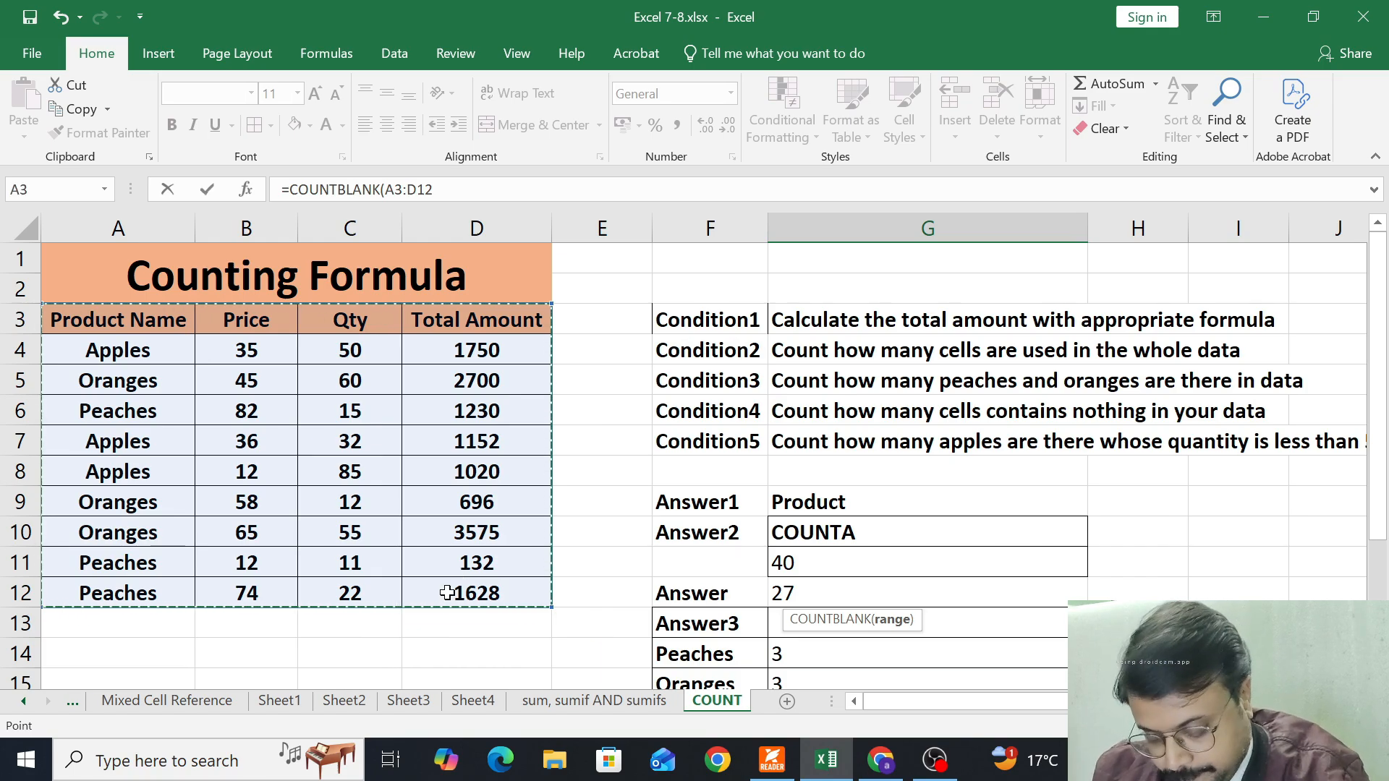
{"action": "type", "text": ")"}
{"action": "key", "text": "Return"}
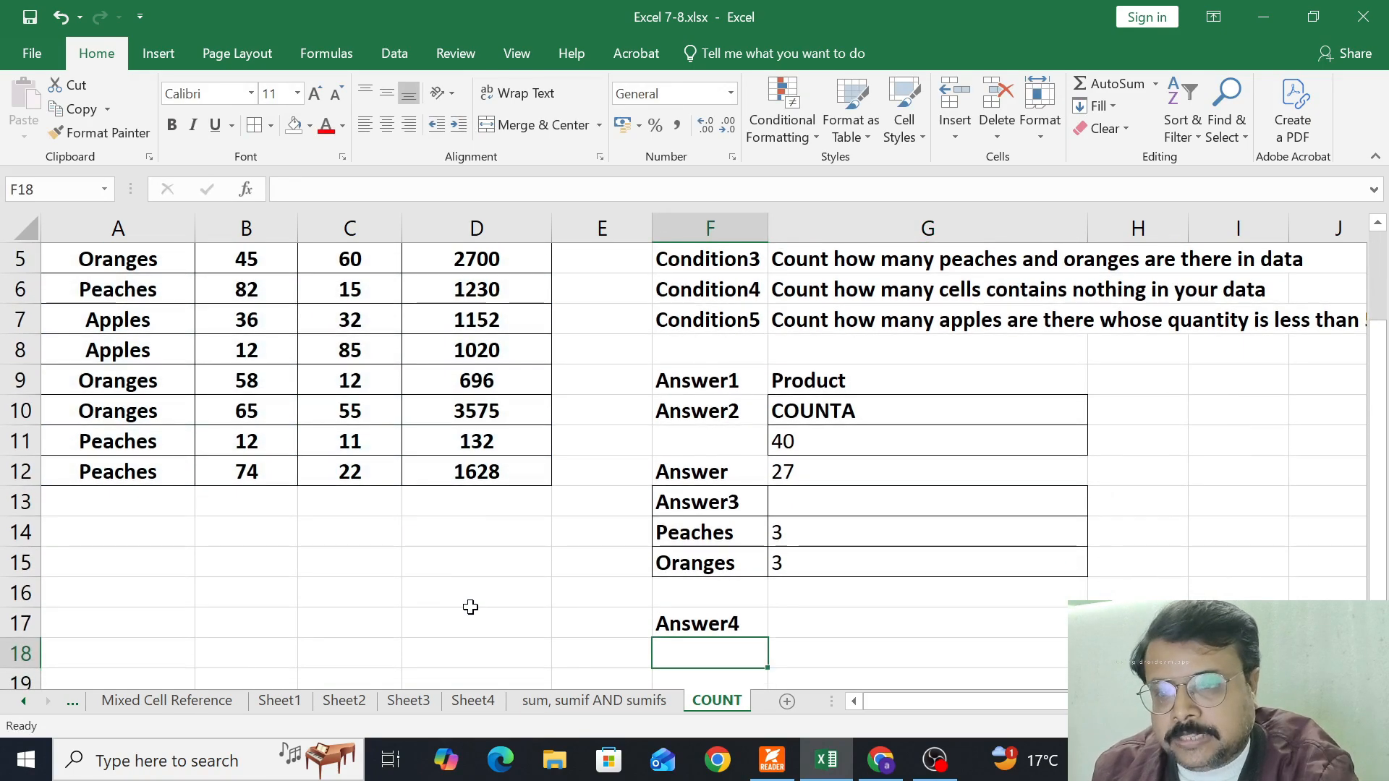
Left-align the COUNTBLANK result in G17 and apply All Borders to the Answer4 row F17:G17
{"action": "left_click", "coordinate": [796, 622]}
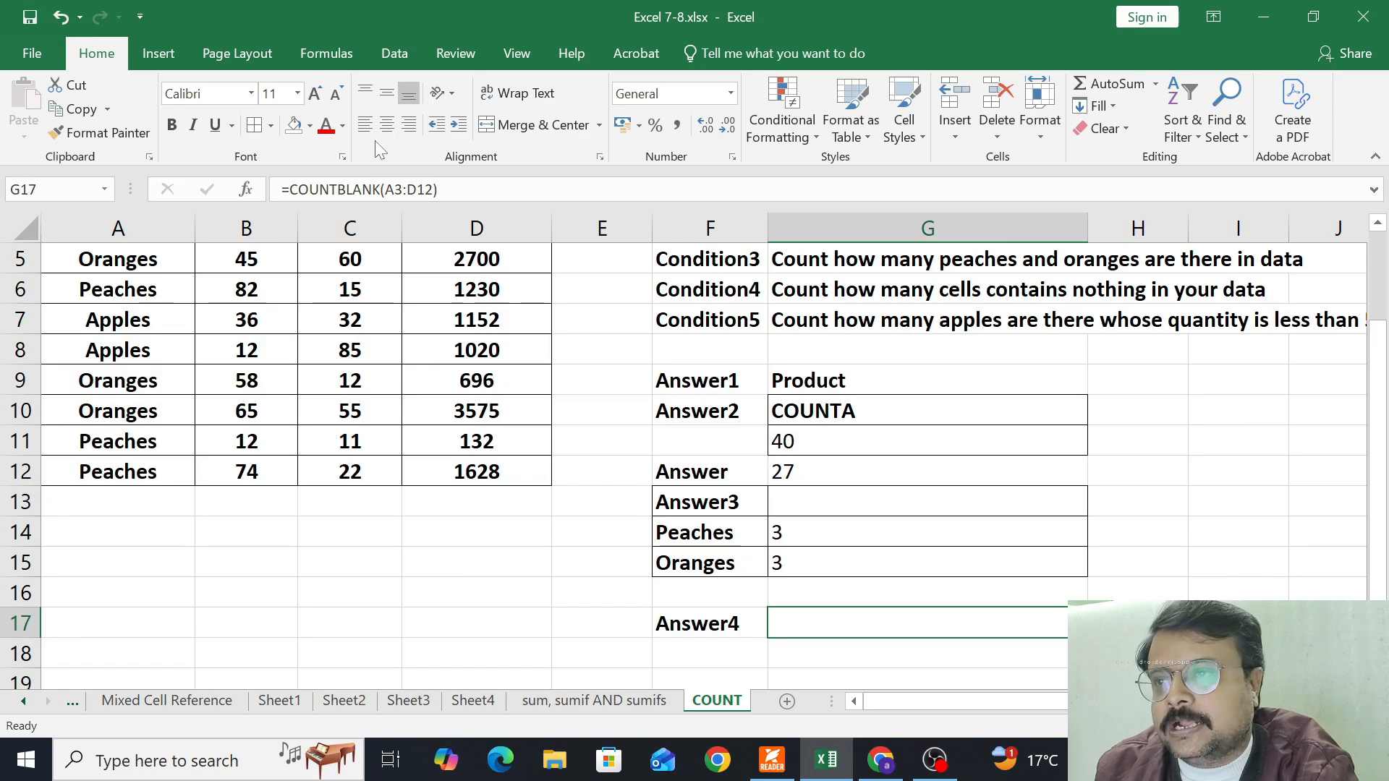
{"action": "left_click_drag", "start_coordinate": [709, 634], "coordinate": [852, 623]}
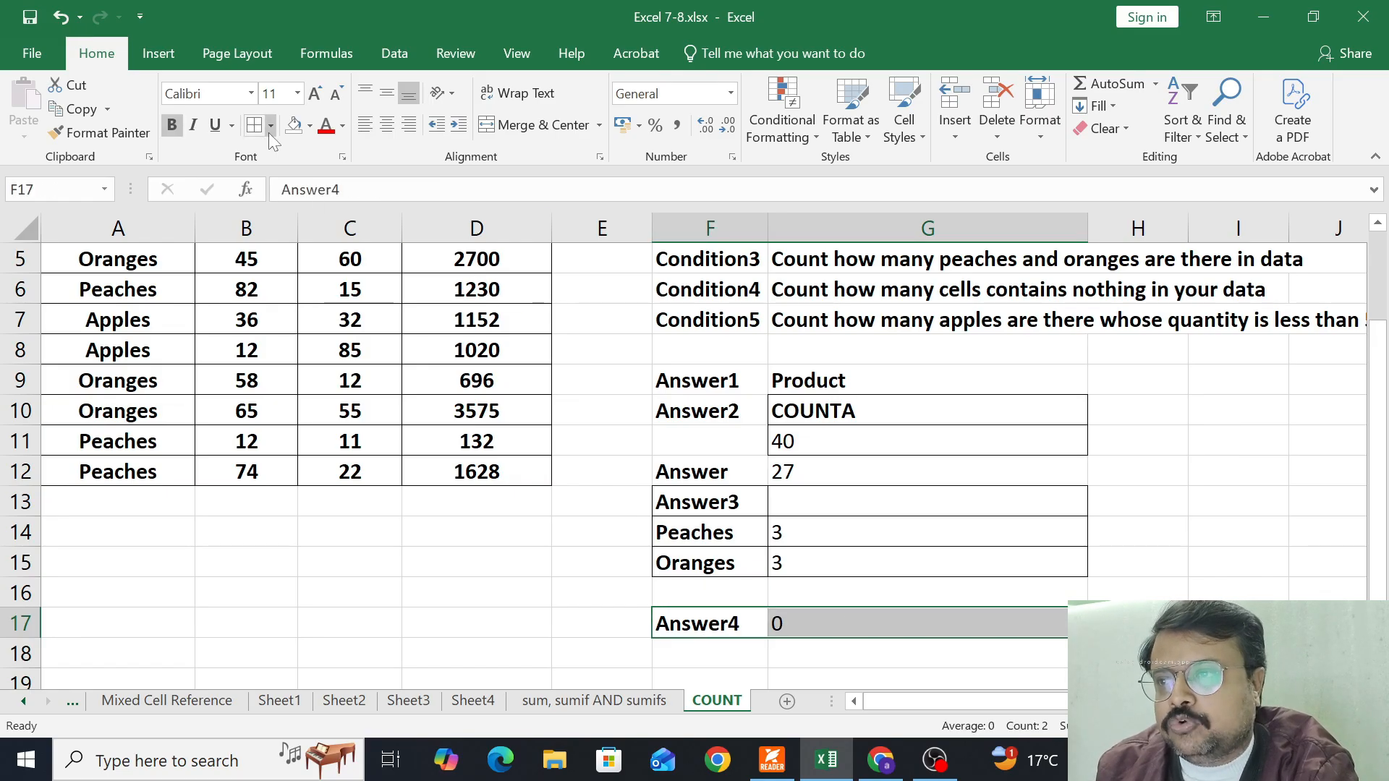
Clear the first Apples price in B4 and examine its effect on the COUNTBLANK, COUNTA and COUNT results
{"action": "scroll", "coordinate": [353, 428], "scroll_direction": "up", "scroll_amount": 2}
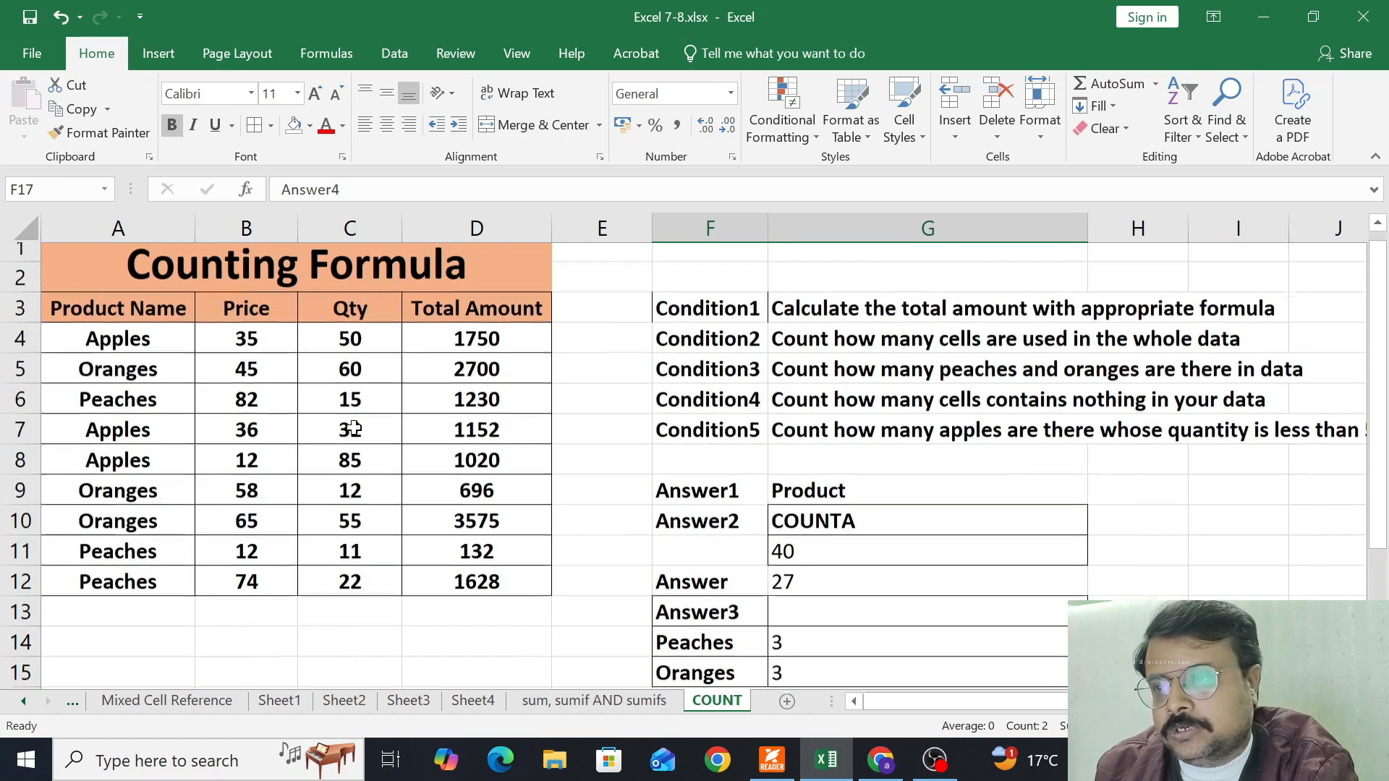
{"action": "left_click", "coordinate": [288, 356]}
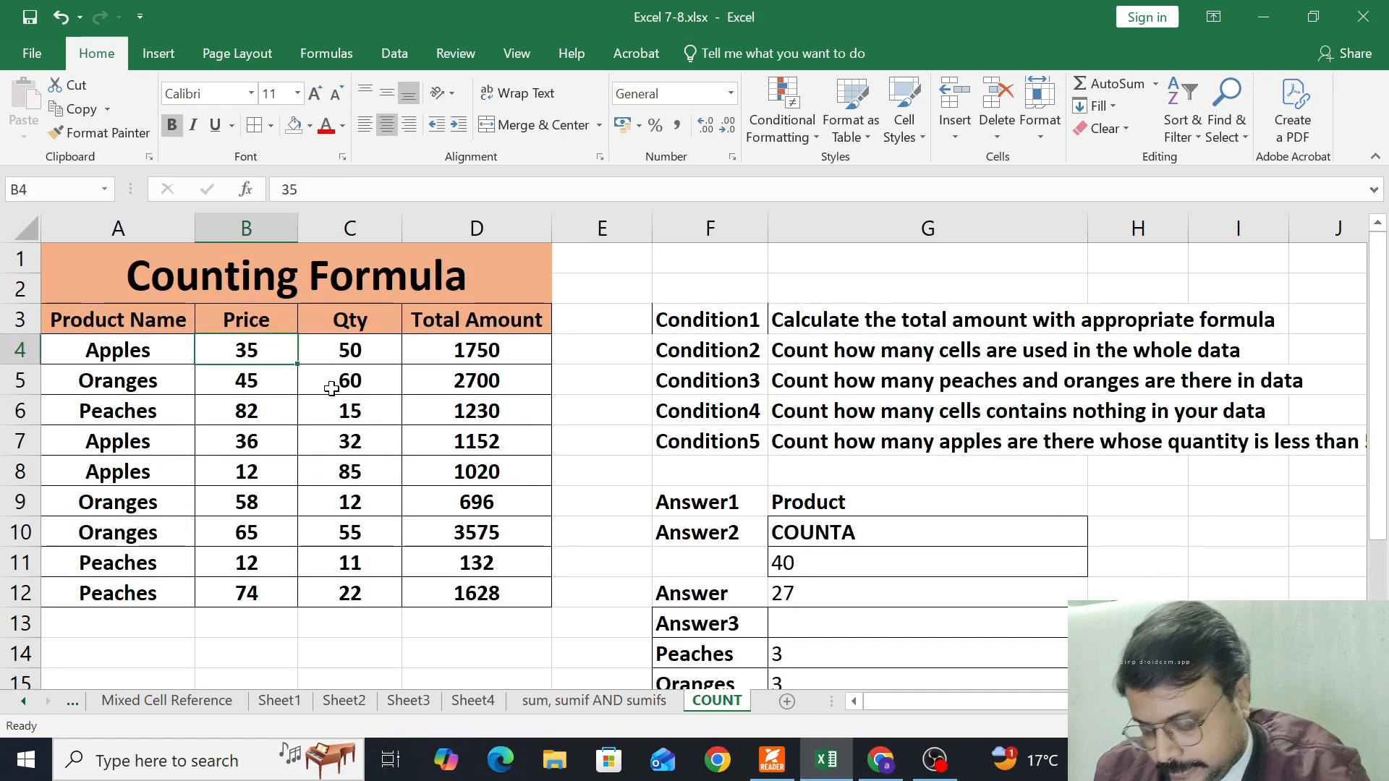
{"action": "key", "text": "Delete"}
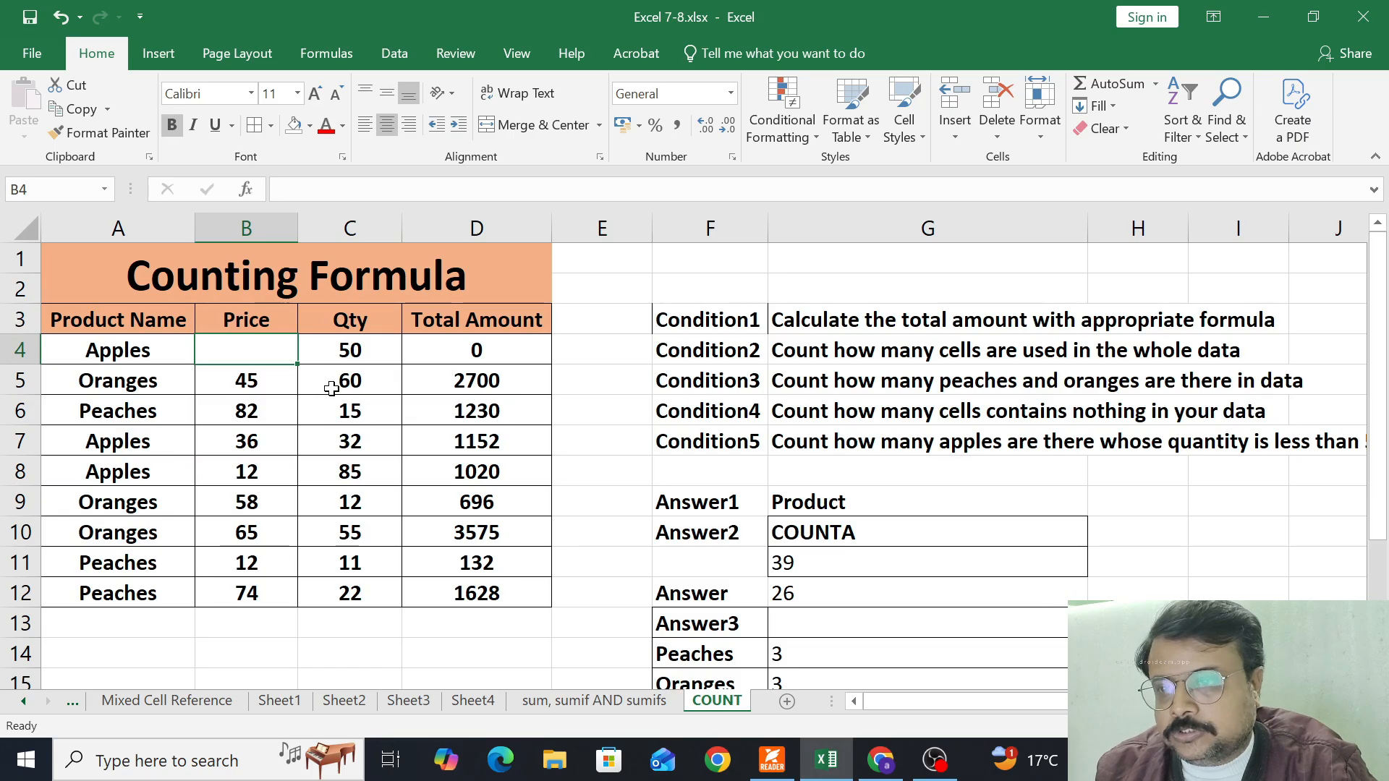
{"action": "key", "text": "Down"}
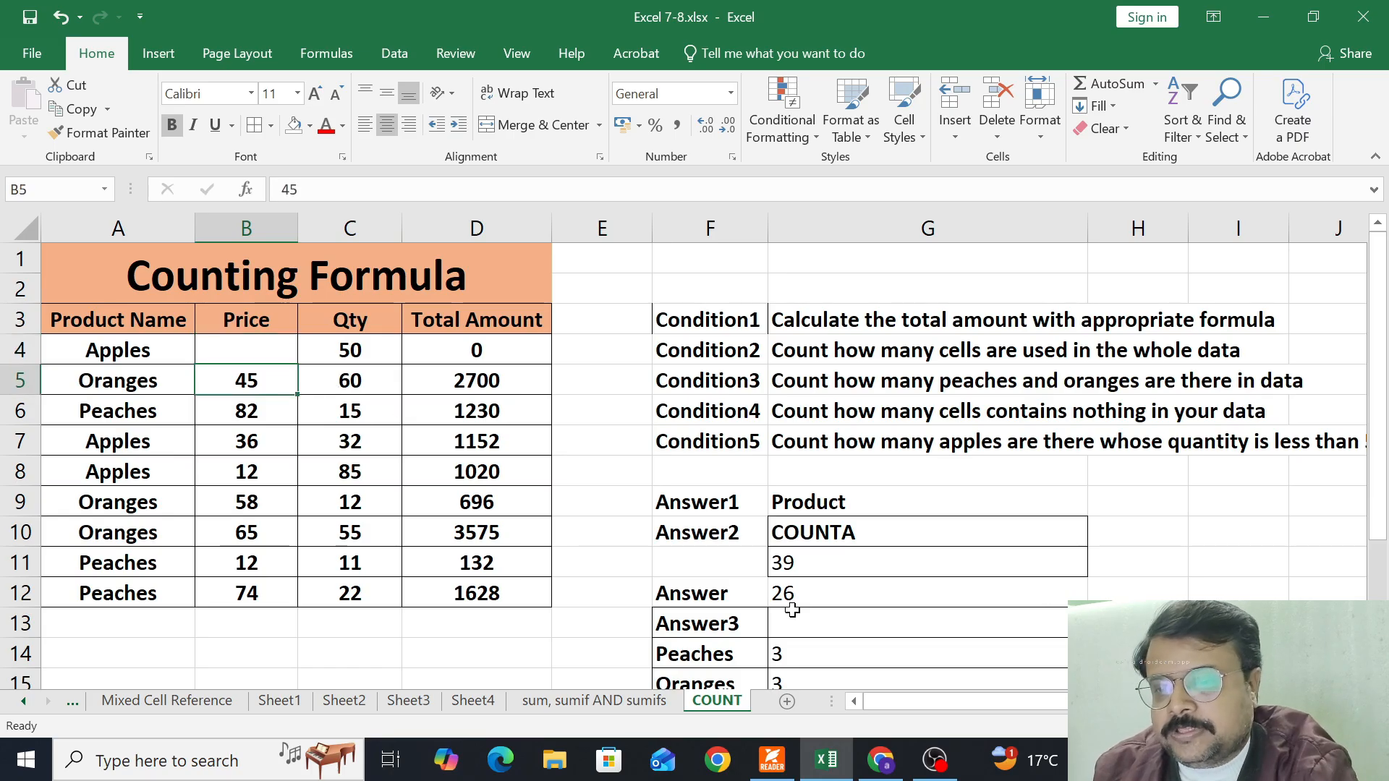
{"action": "scroll", "coordinate": [793, 610], "scroll_direction": "down", "scroll_amount": 1}
{"action": "scroll", "coordinate": [781, 658], "scroll_direction": "down", "scroll_amount": 1}
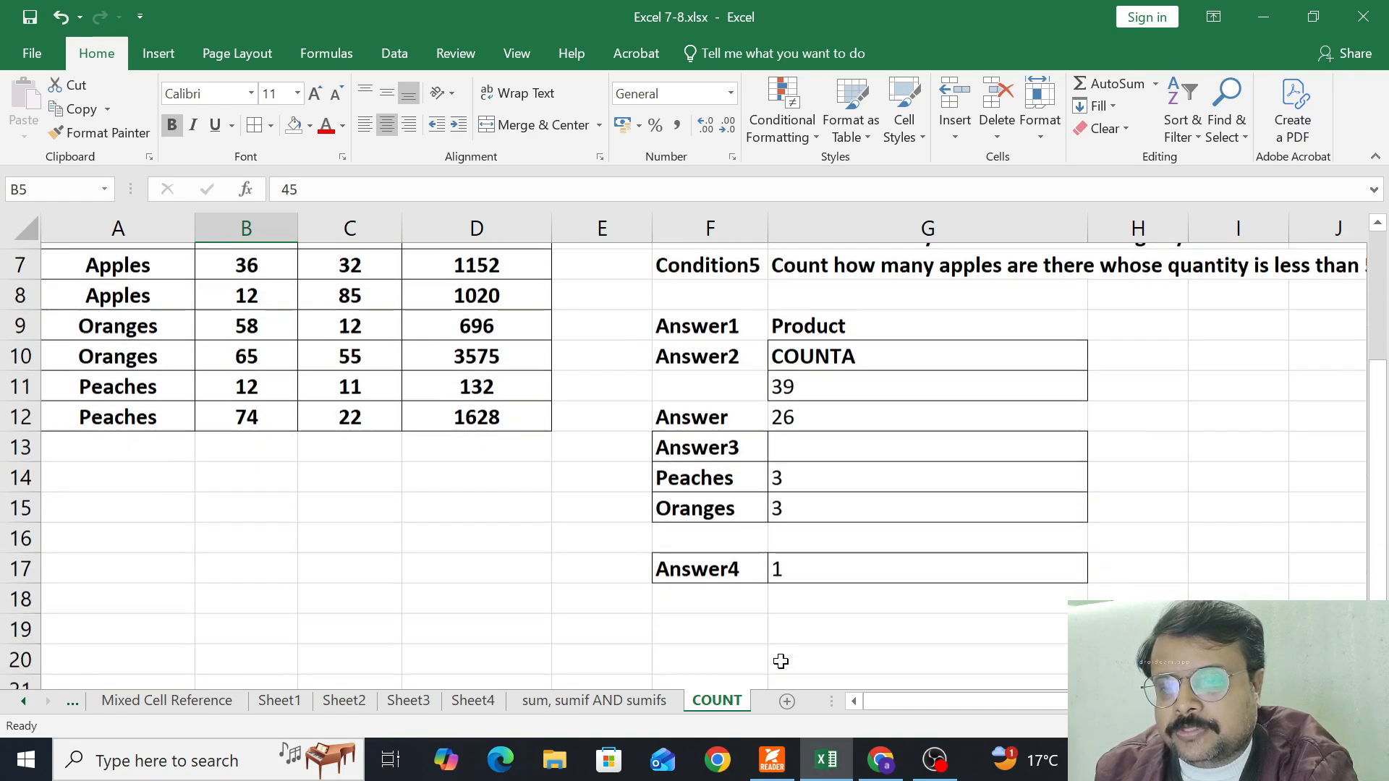
{"action": "left_click", "coordinate": [802, 564]}
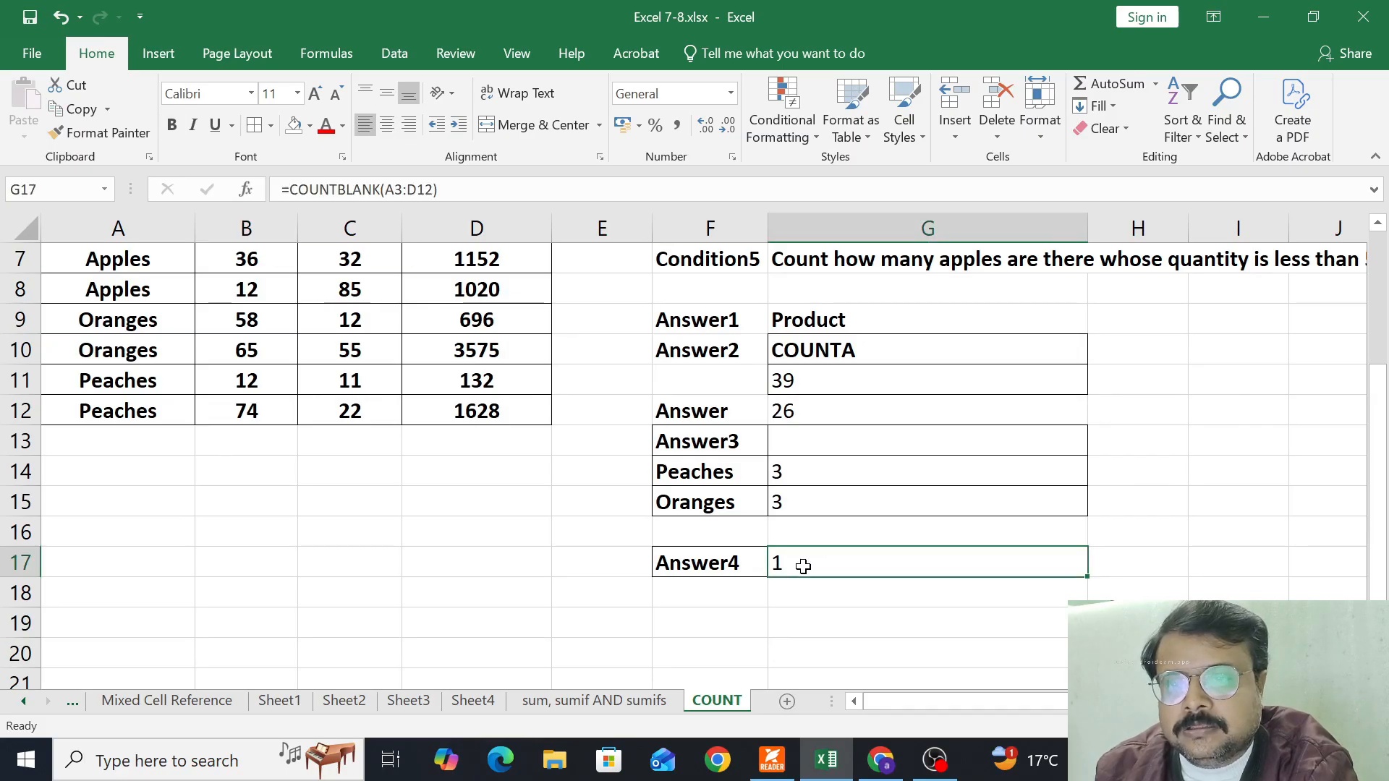
{"action": "left_click", "coordinate": [793, 388]}
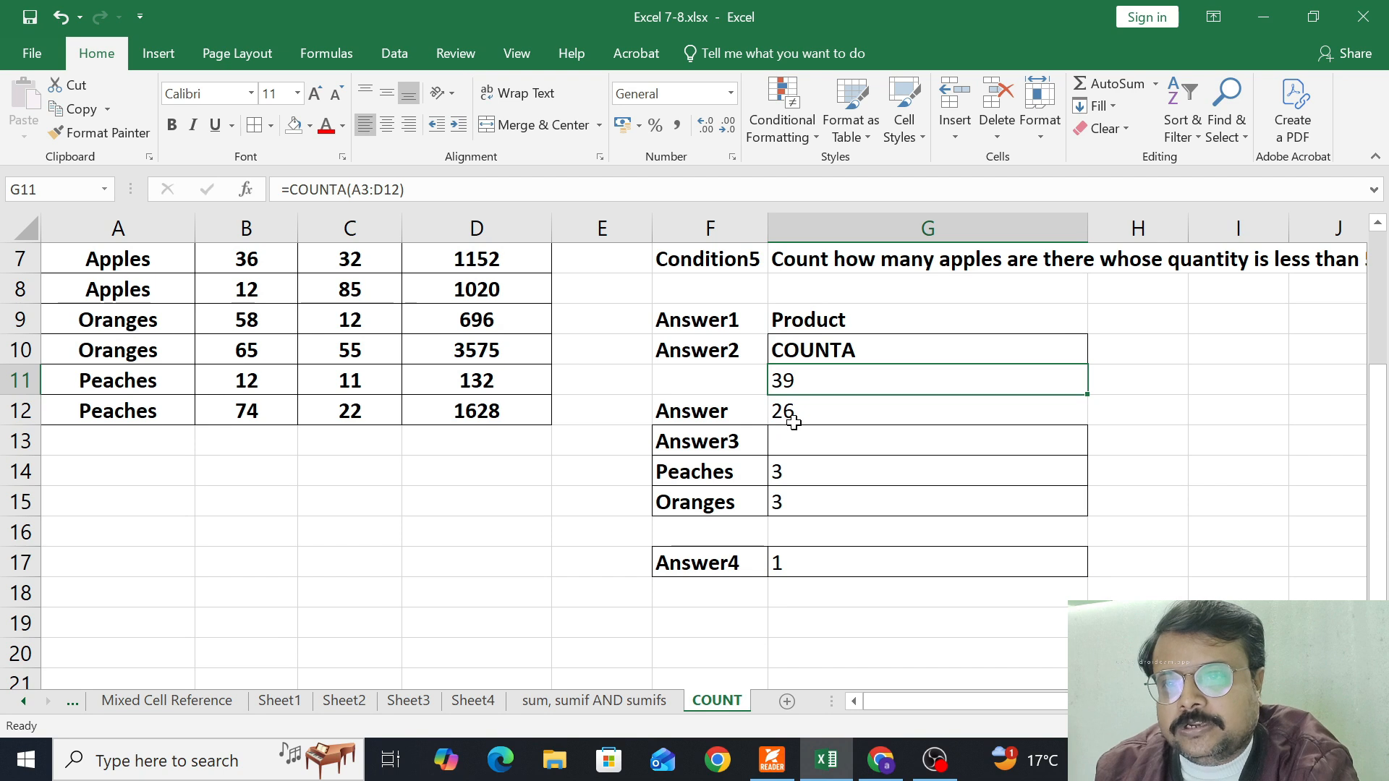
{"action": "left_click", "coordinate": [789, 420]}
{"action": "scroll", "coordinate": [581, 454], "scroll_direction": "up", "scroll_amount": 2}
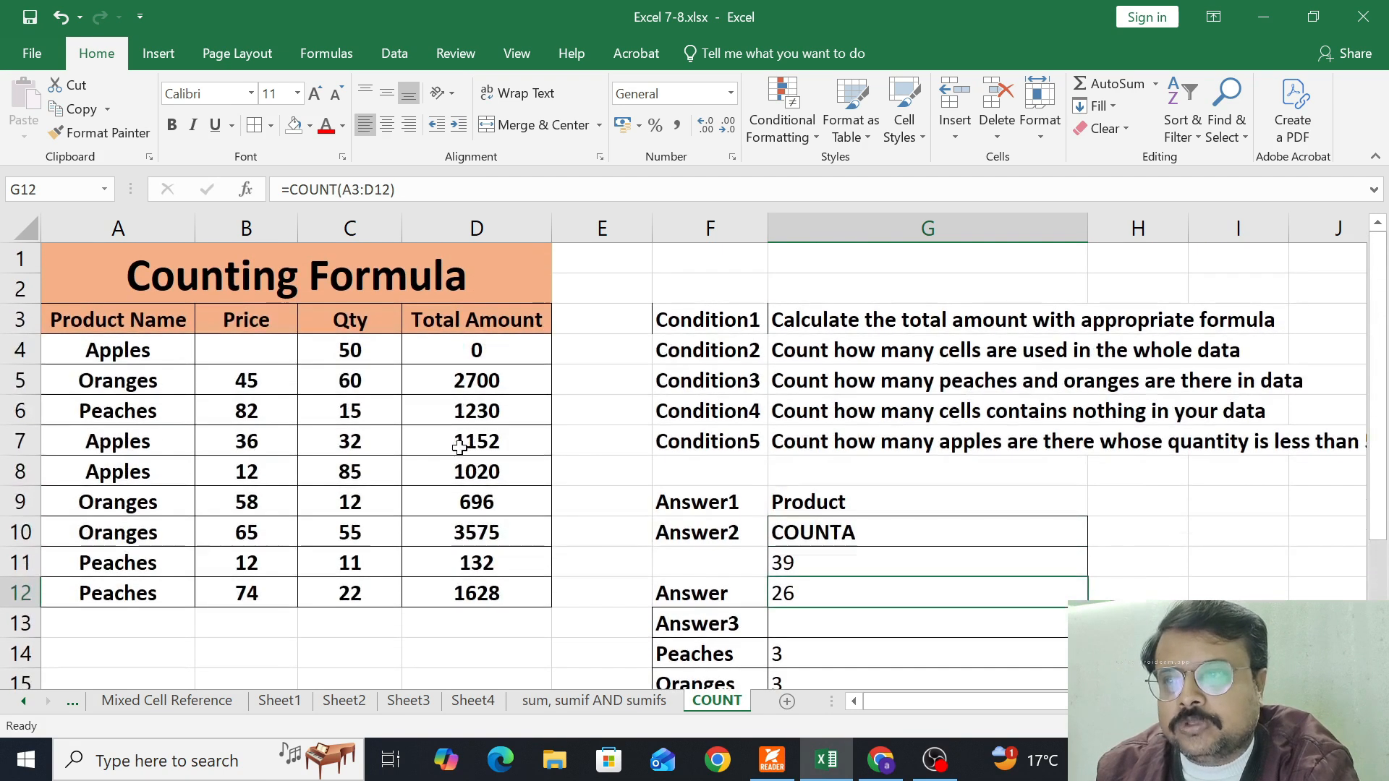
Undo the clearing of the price in B4 and recheck the COUNT and COUNTA results in G11:G12
{"action": "left_click", "coordinate": [262, 340]}
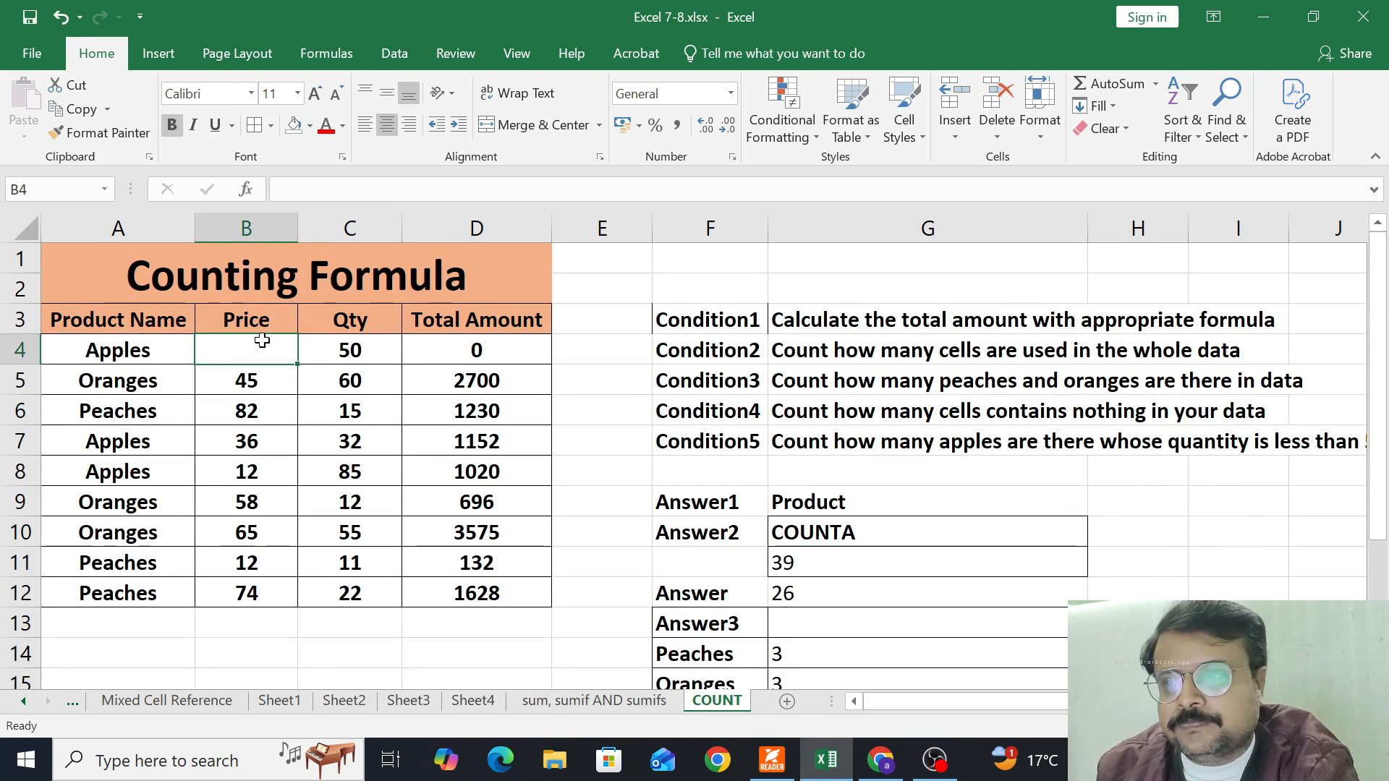
{"action": "key", "text": "ctrl+z"}
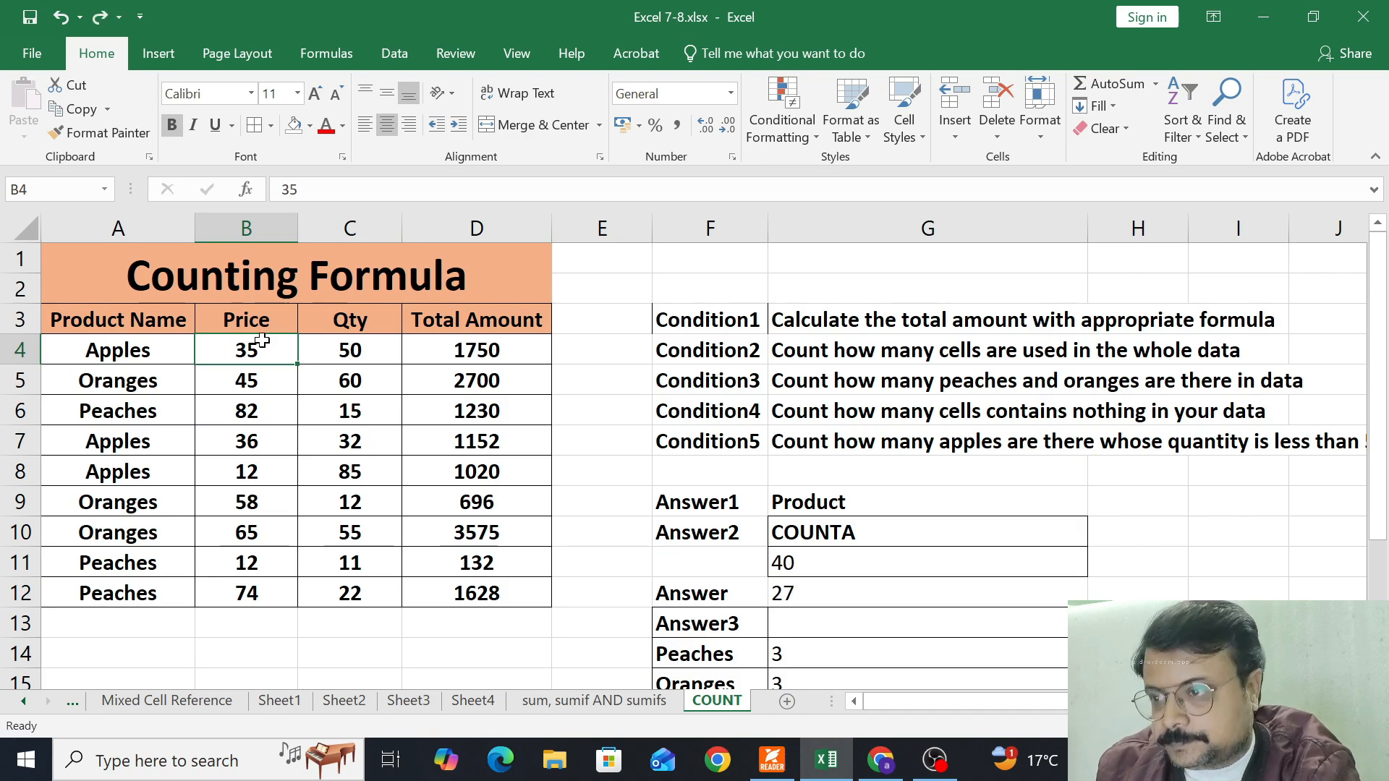
{"action": "scroll", "coordinate": [698, 593], "scroll_direction": "down", "scroll_amount": 1}
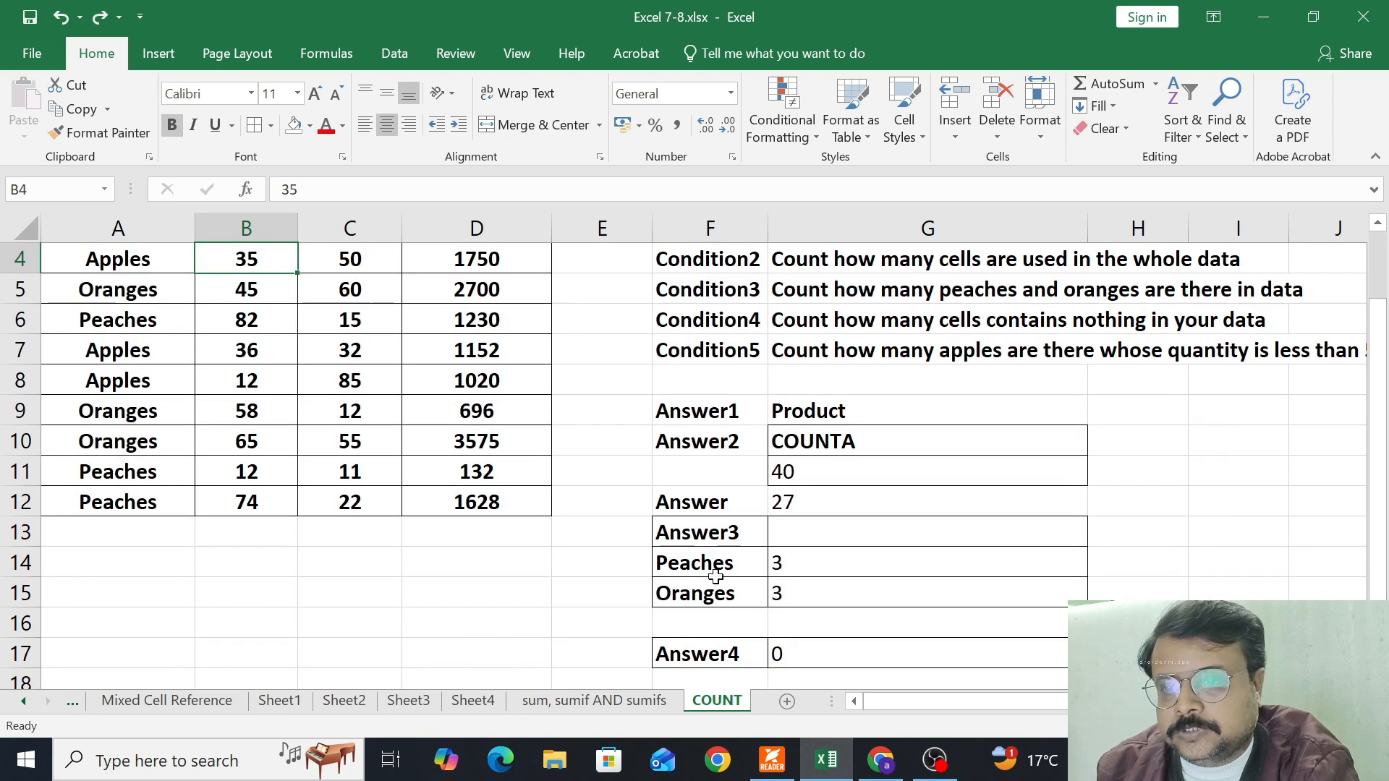
{"action": "left_click", "coordinate": [816, 495]}
{"action": "left_click", "coordinate": [805, 472]}
{"action": "scroll", "coordinate": [800, 620], "scroll_direction": "down", "scroll_amount": 1}
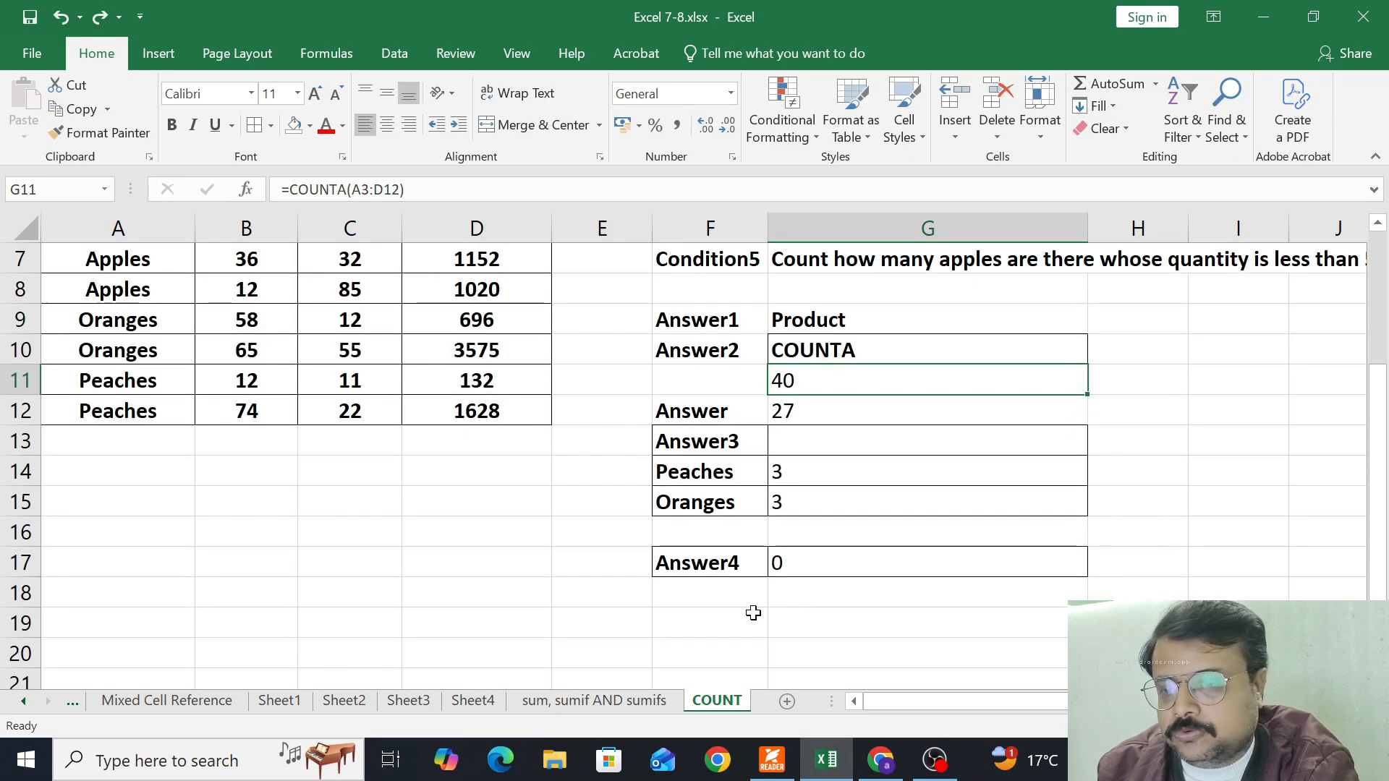
Enter the label "Answer5" in F19 with its criteria "Apples" in F20 and "<50" in F21
{"action": "scroll", "coordinate": [746, 612], "scroll_direction": "up", "scroll_amount": 1}
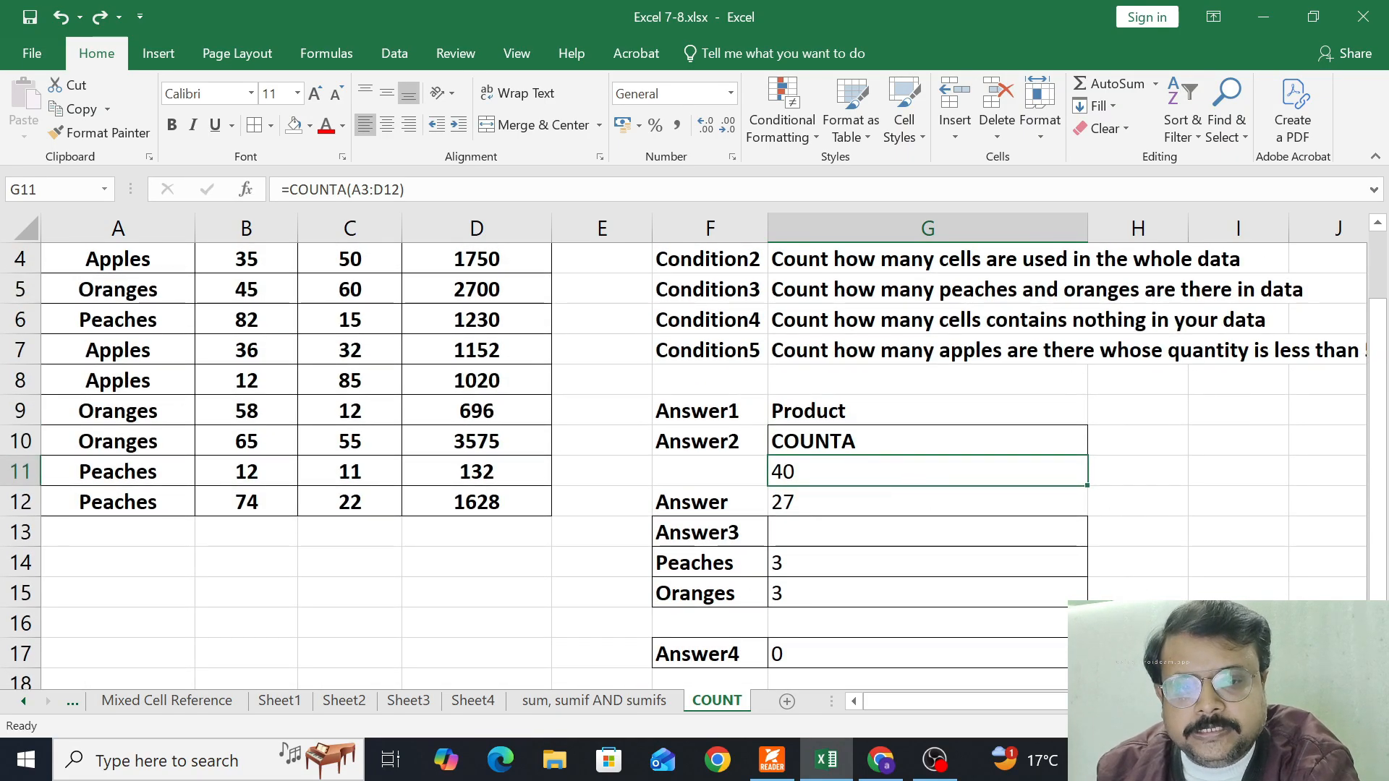
{"action": "scroll", "coordinate": [698, 452], "scroll_direction": "right", "scroll_amount": 1}
{"action": "scroll", "coordinate": [623, 598], "scroll_direction": "down", "scroll_amount": 2}
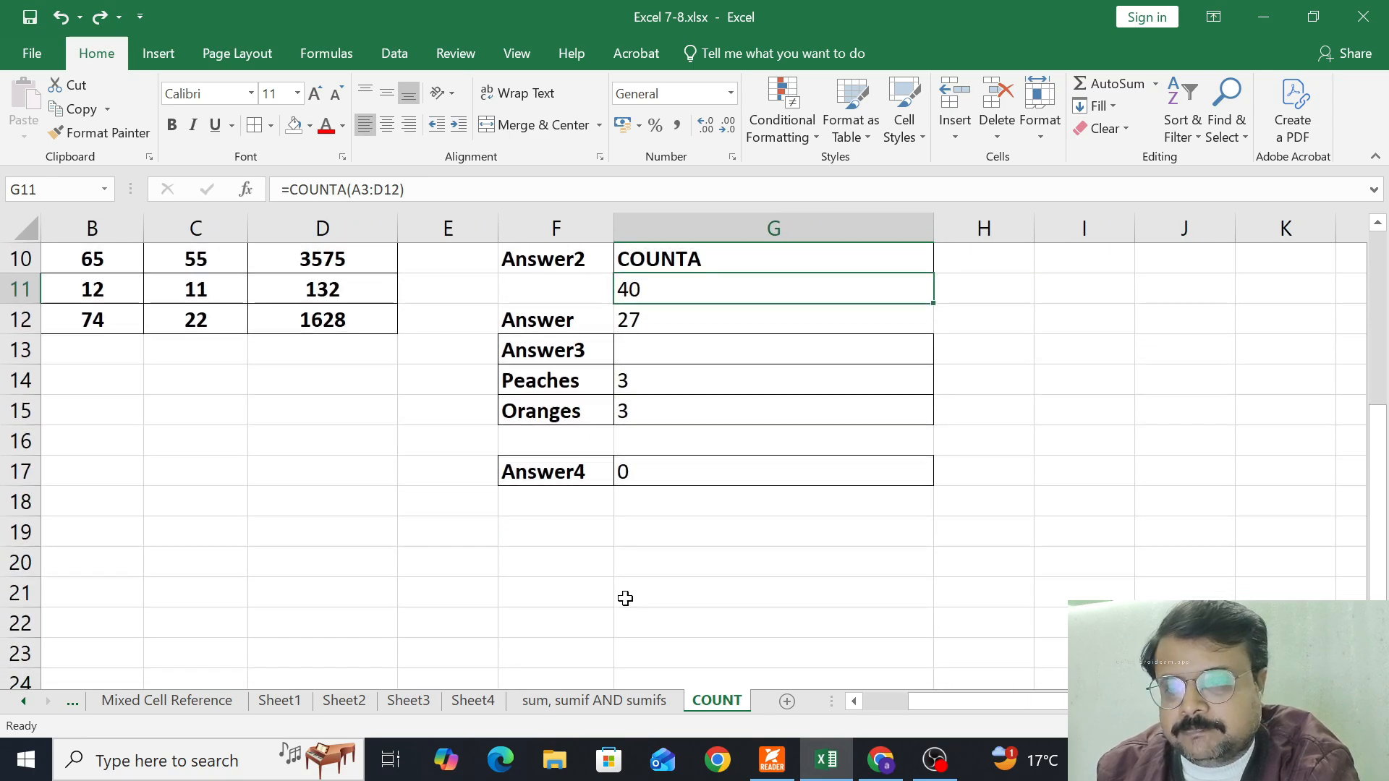
{"action": "left_click", "coordinate": [577, 540]}
{"action": "type", "text": "A"}
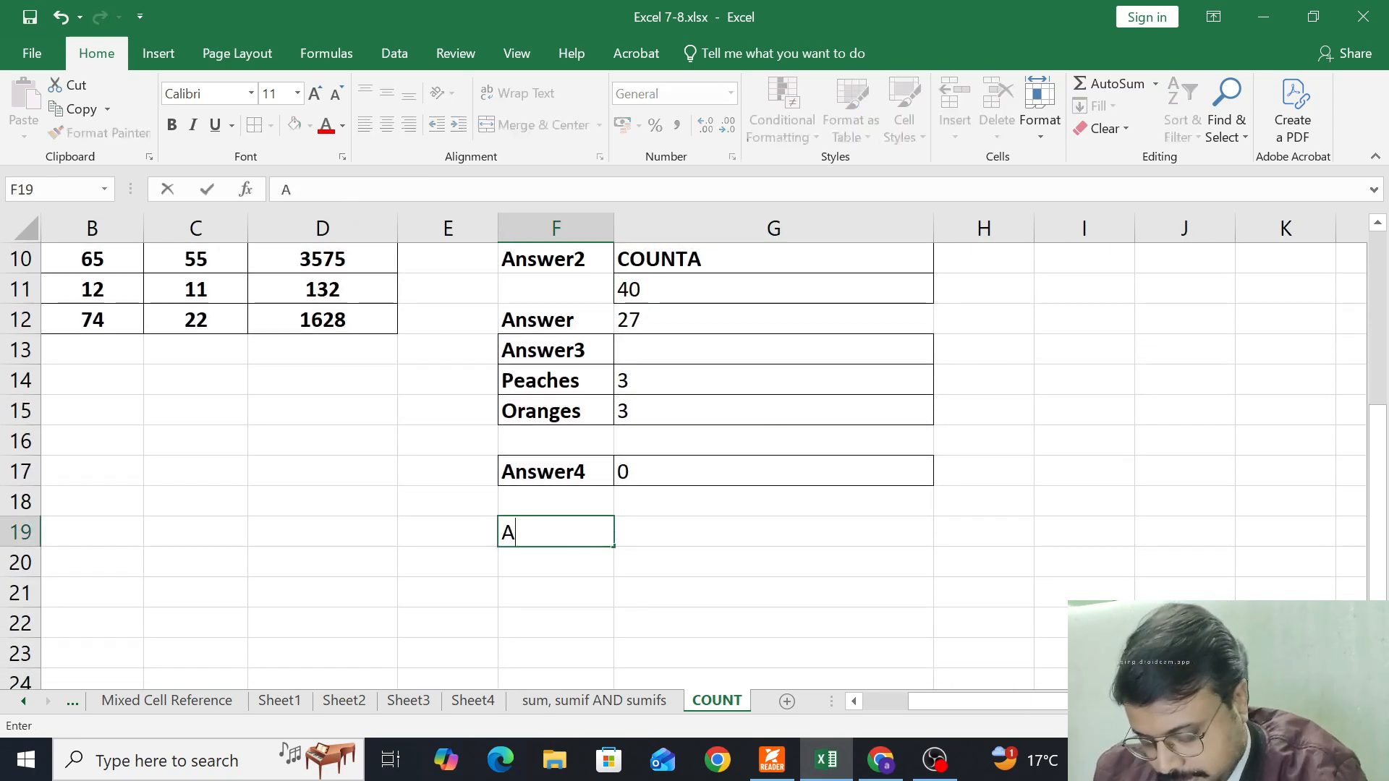
{"action": "type", "text": "nswer5"}
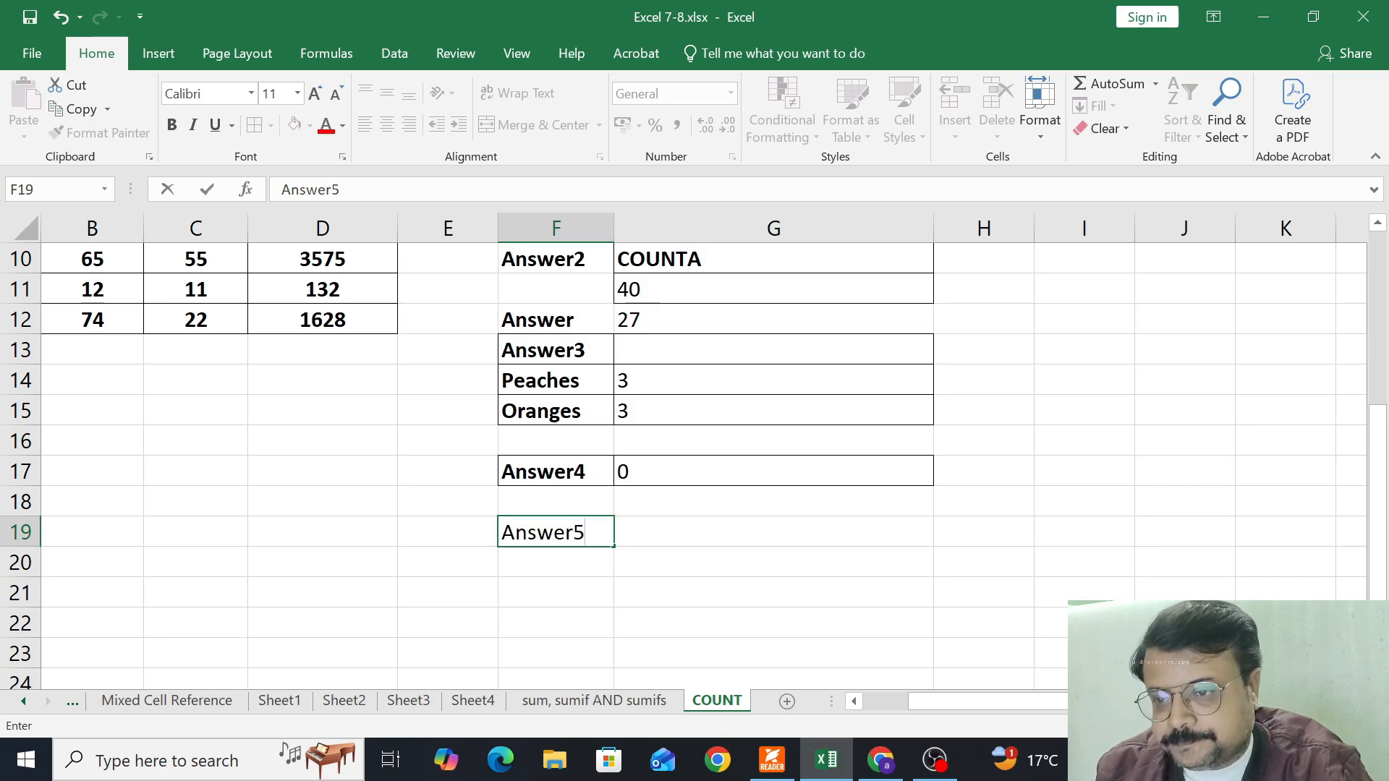
{"action": "key", "text": "Return"}
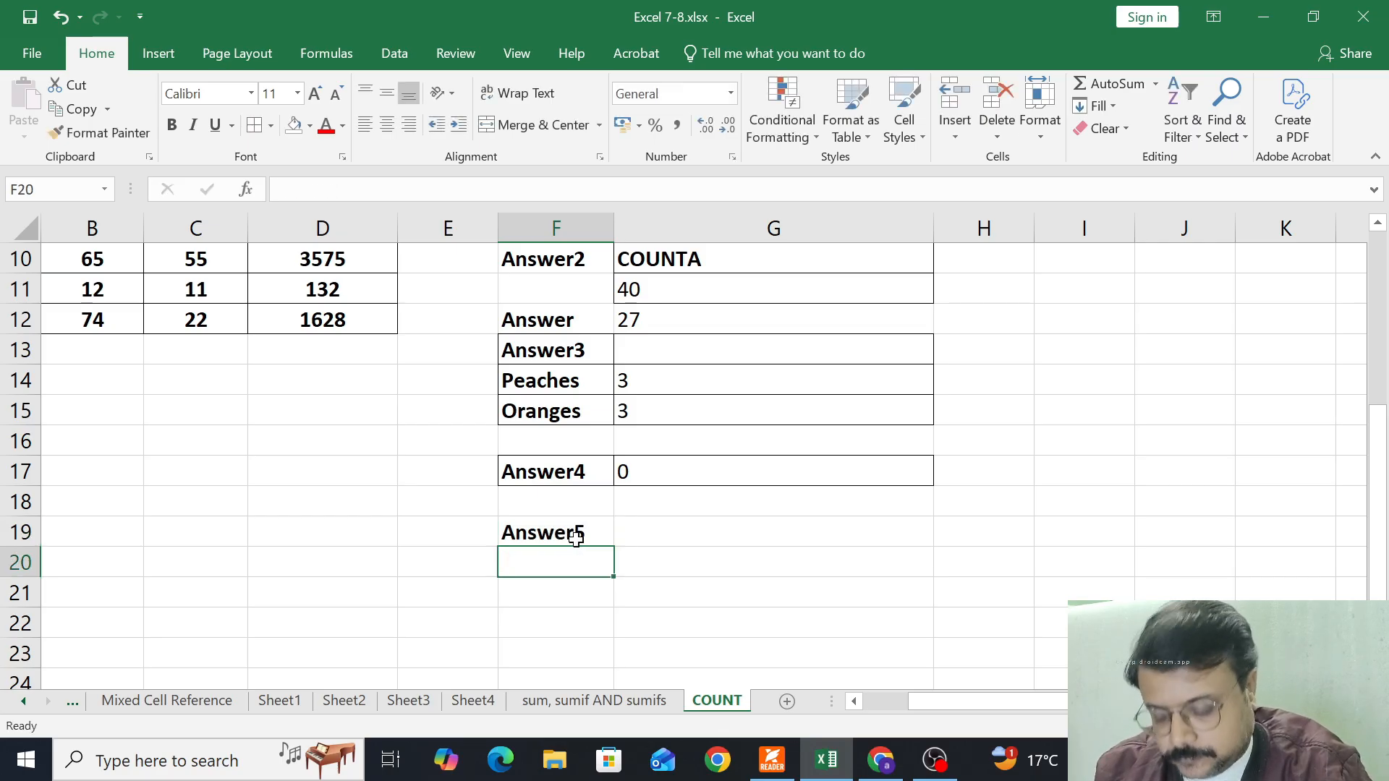
{"action": "type", "text": "Apples"}
{"action": "key", "text": "Return"}
{"action": "type", "text": "<50"}
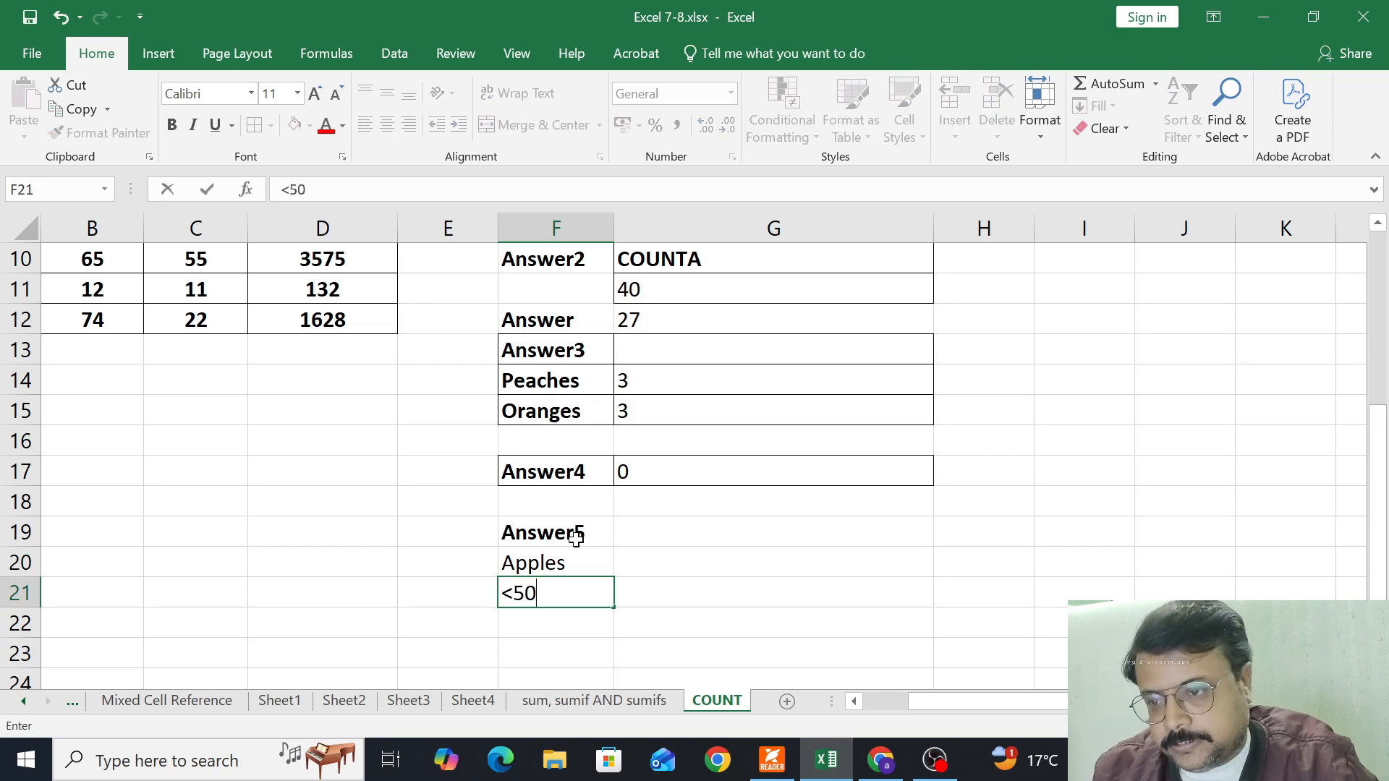
{"action": "key", "text": "Tab"}
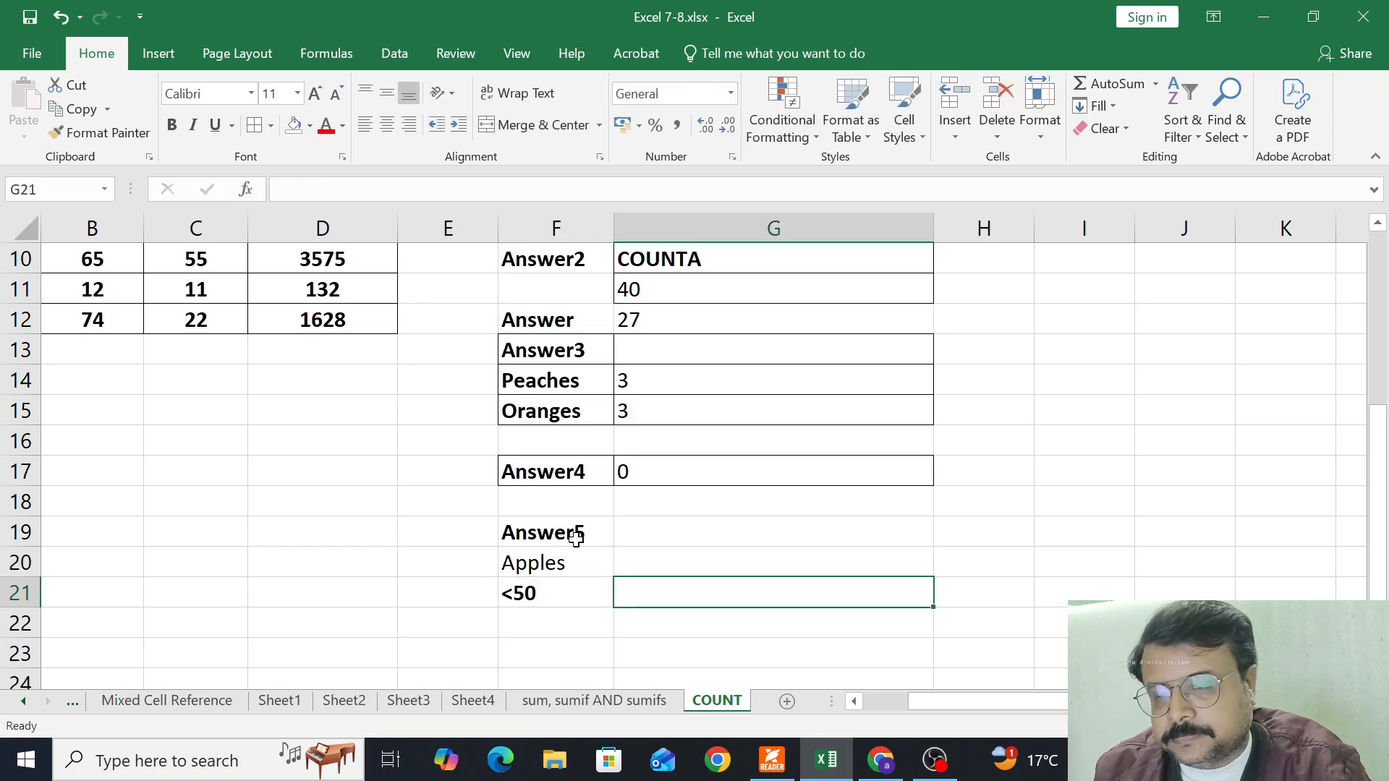
Read the full Condition5 wording and select the empty cell G19 beside Answer5
{"action": "scroll", "coordinate": [576, 537], "scroll_direction": "up", "scroll_amount": 3}
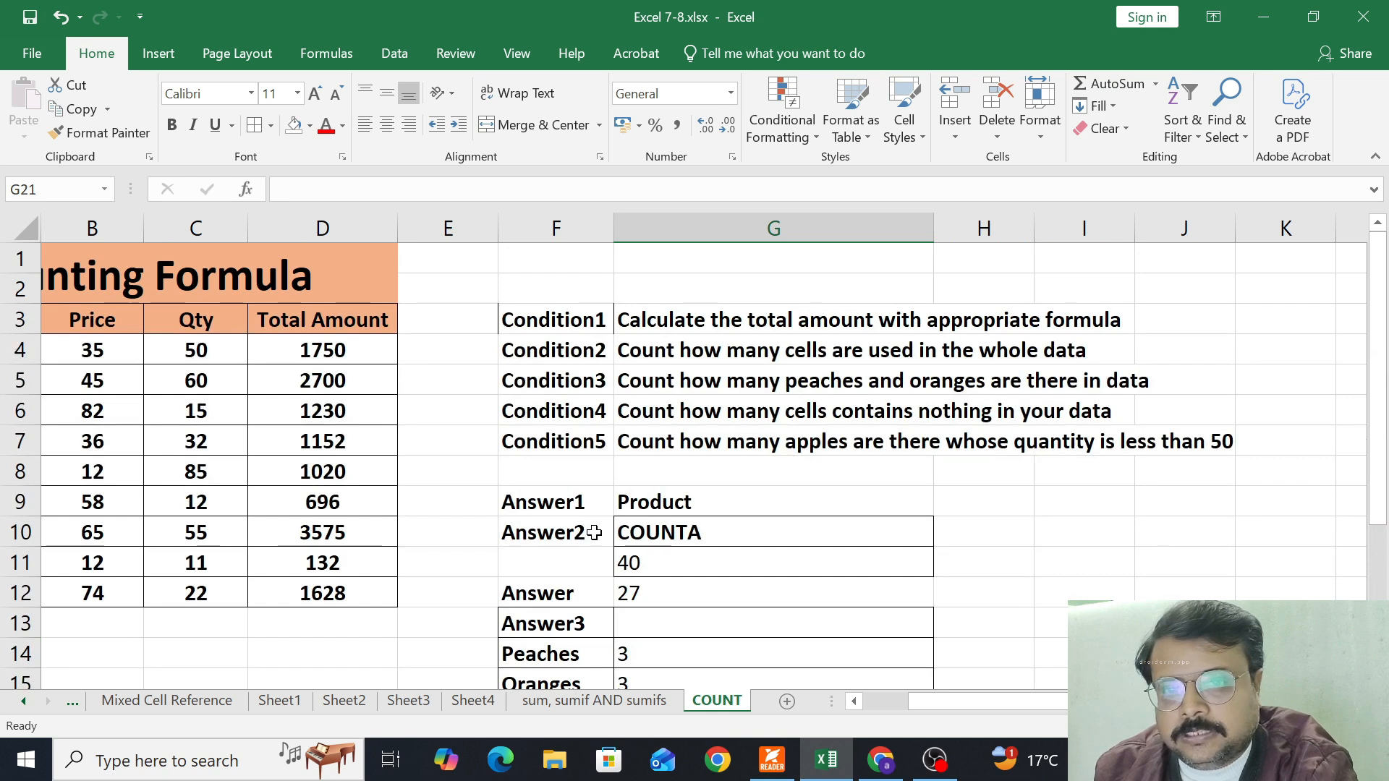
{"action": "scroll", "coordinate": [594, 532], "scroll_direction": "down", "scroll_amount": 4}
{"action": "scroll", "coordinate": [594, 532], "scroll_direction": "down", "scroll_amount": 1}
{"action": "left_click", "coordinate": [696, 444]}
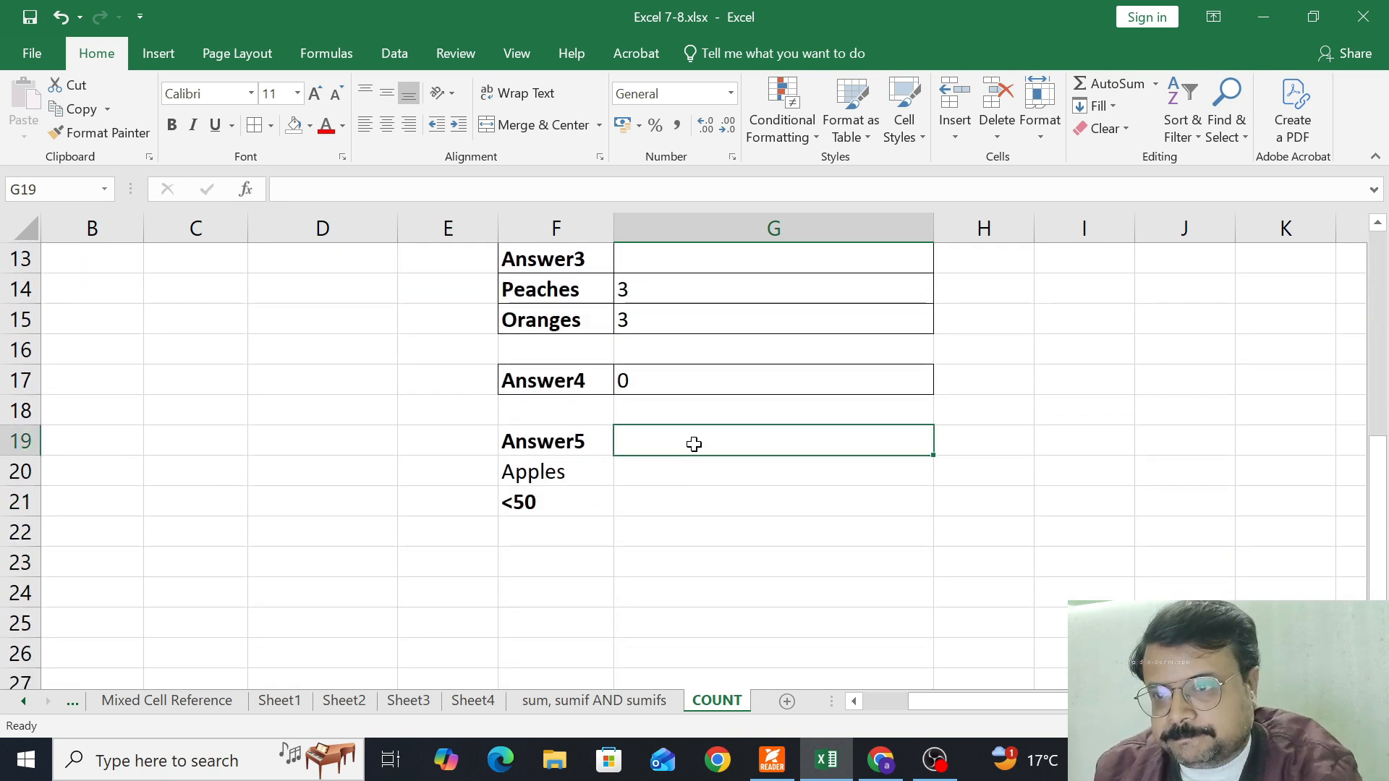
Record the function name "Countif" in G13 beside the Answer3 label
{"action": "scroll", "coordinate": [635, 376], "scroll_direction": "up", "scroll_amount": 2}
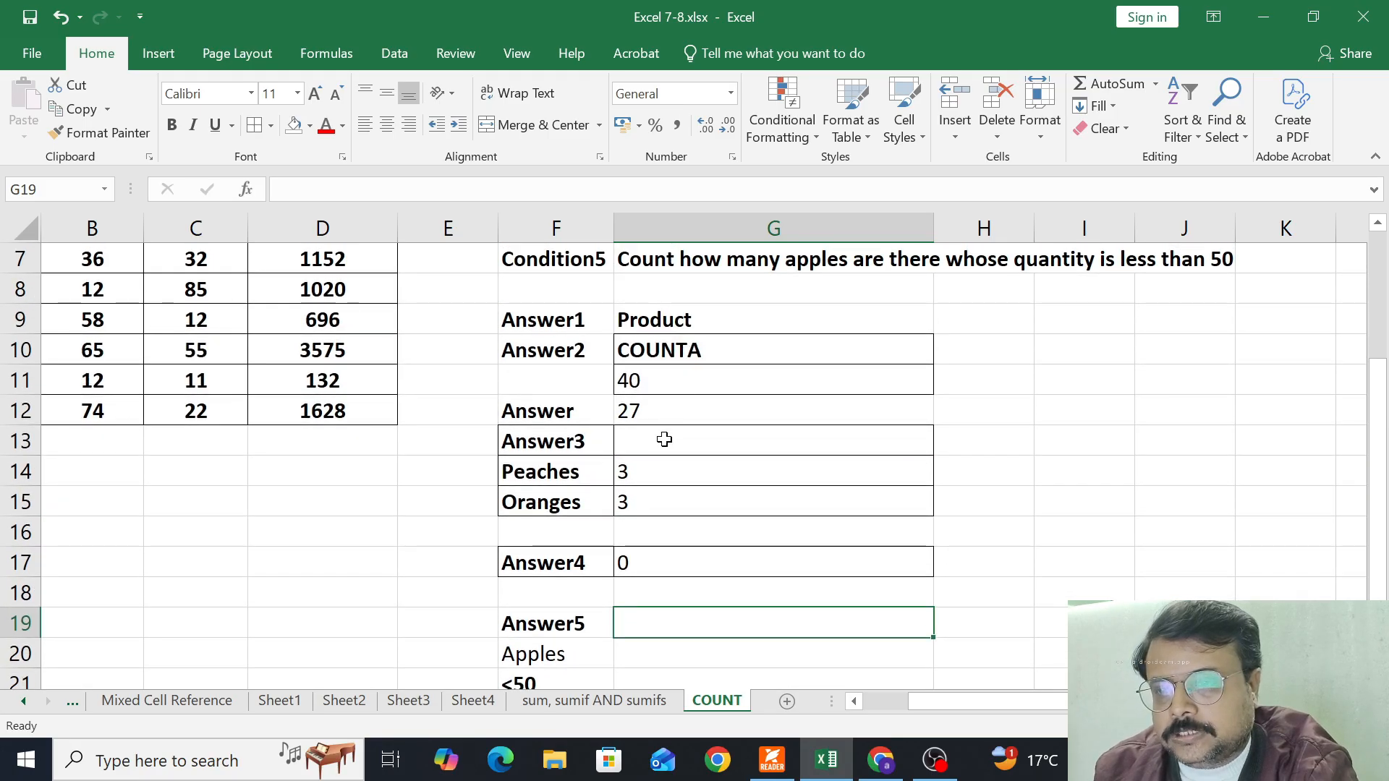
{"action": "key", "text": "Up"}
{"action": "key", "text": "Up"}
{"action": "key", "text": "Up"}
{"action": "key", "text": "Up"}
{"action": "key", "text": "Up"}
{"action": "key", "text": "Up"}
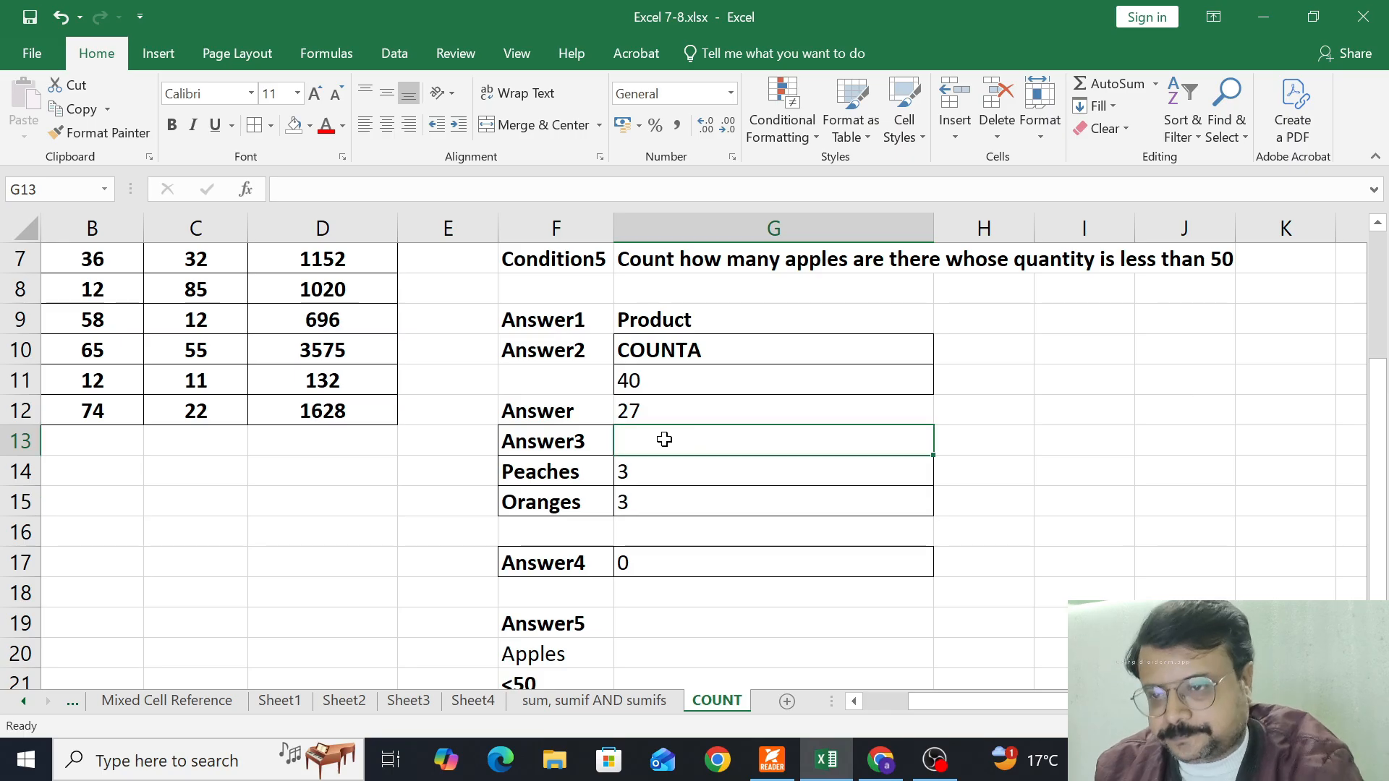
{"action": "type", "text": "Countif"}
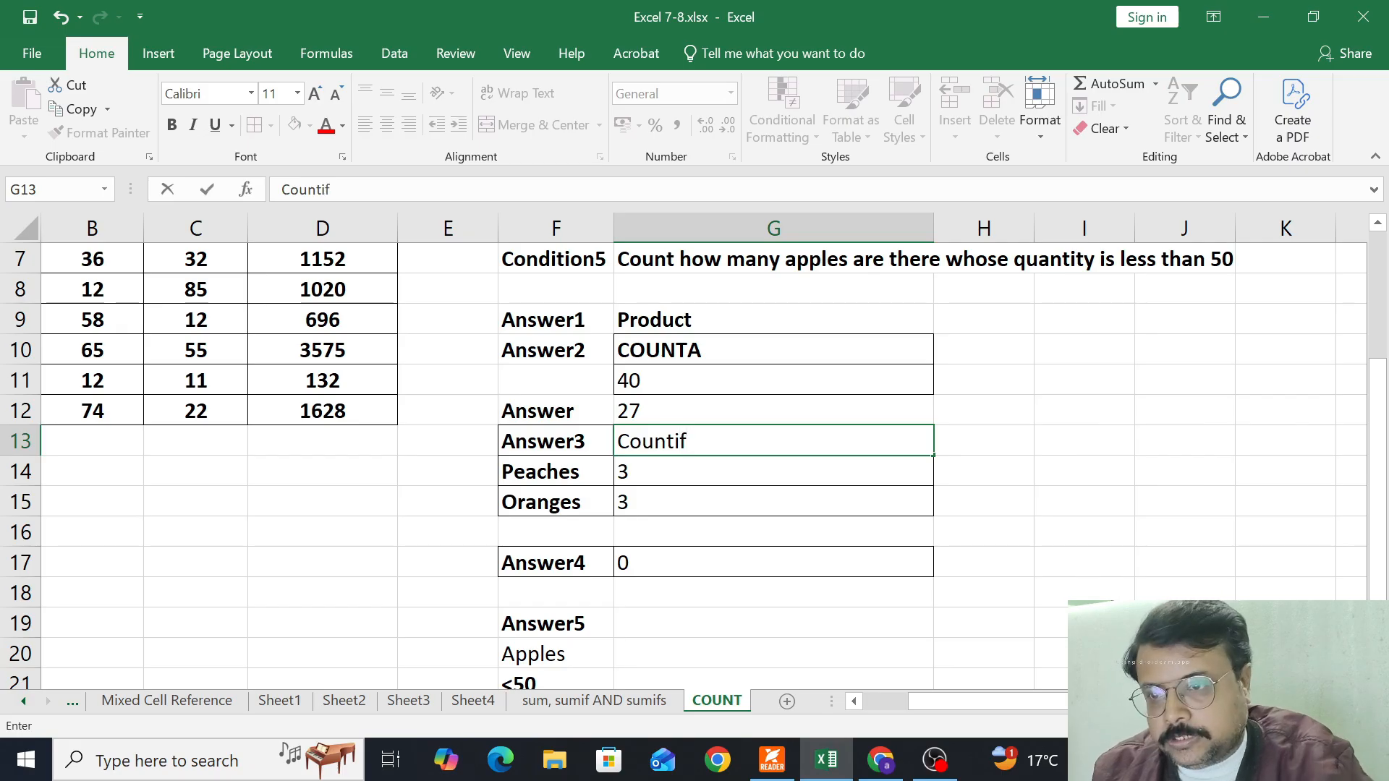
{"action": "key", "text": "Return"}
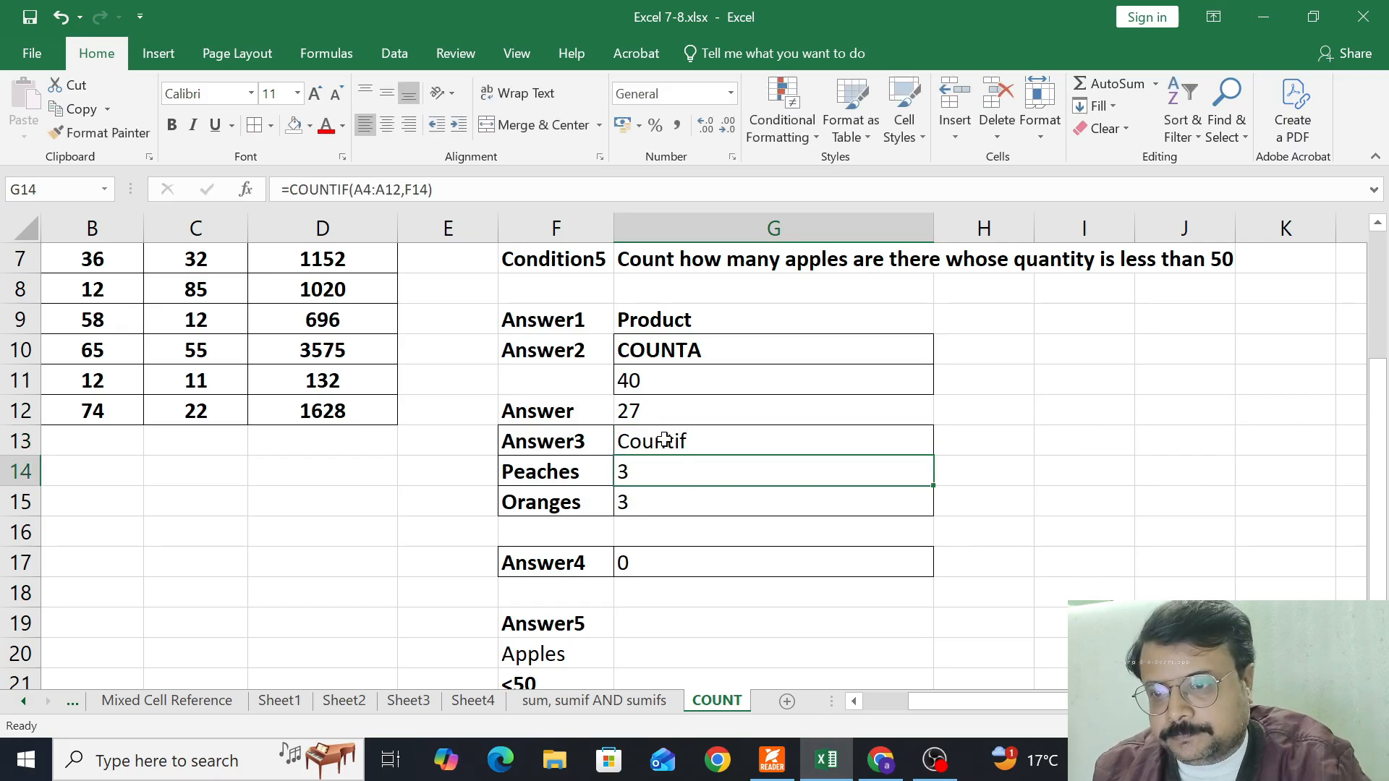
Record the function name "Countblank" in H17 beside the Answer4 result
{"action": "key", "text": "Down"}
{"action": "key", "text": "Down"}
{"action": "key", "text": "Down"}
{"action": "key", "text": "Right"}
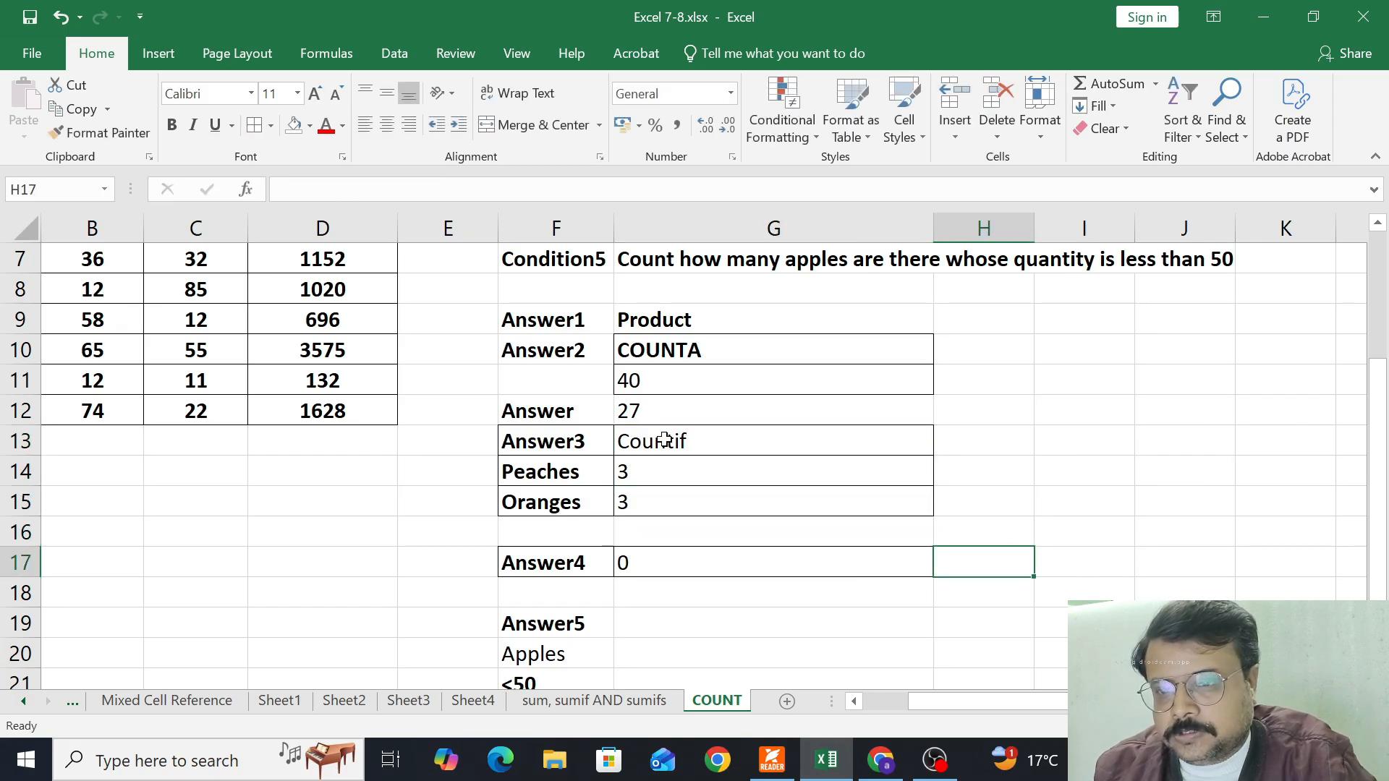
{"action": "type", "text": "Count"}
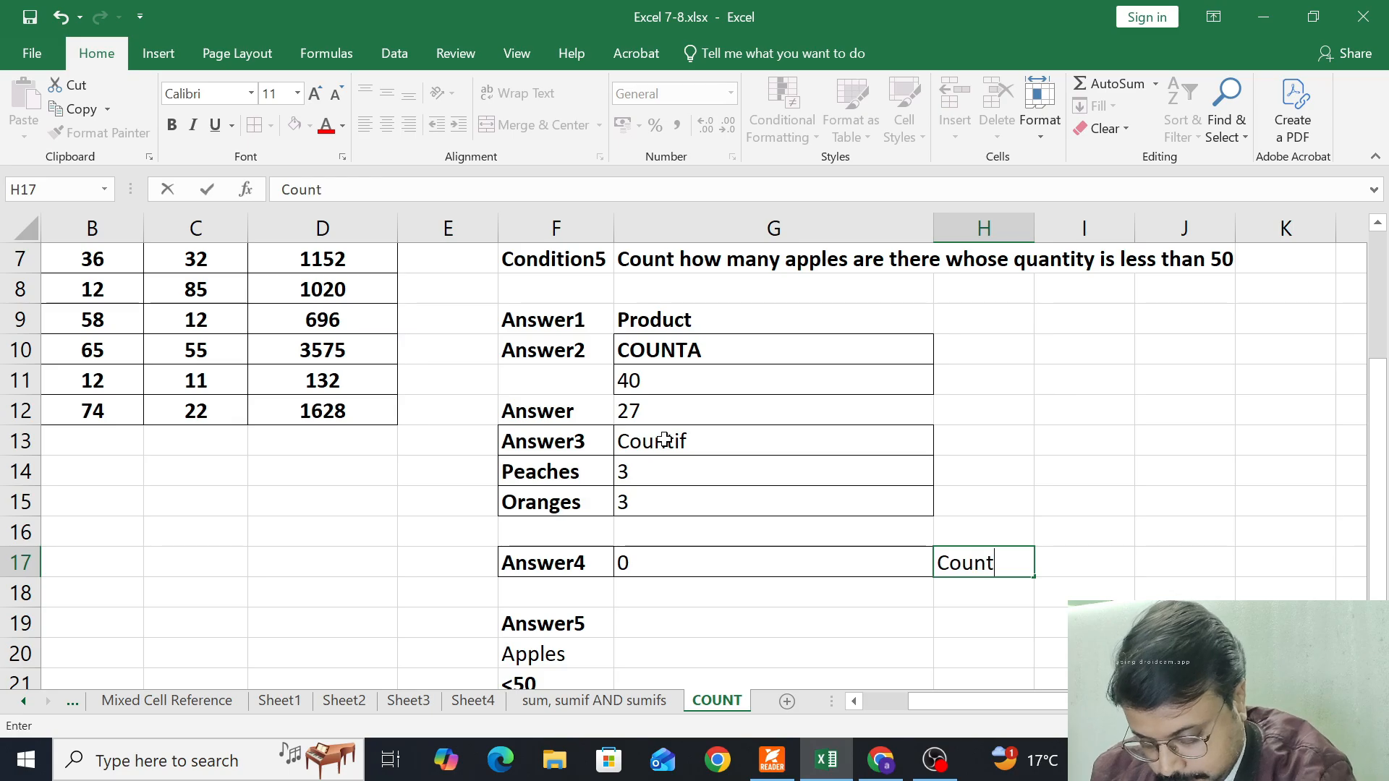
{"action": "type", "text": "blank"}
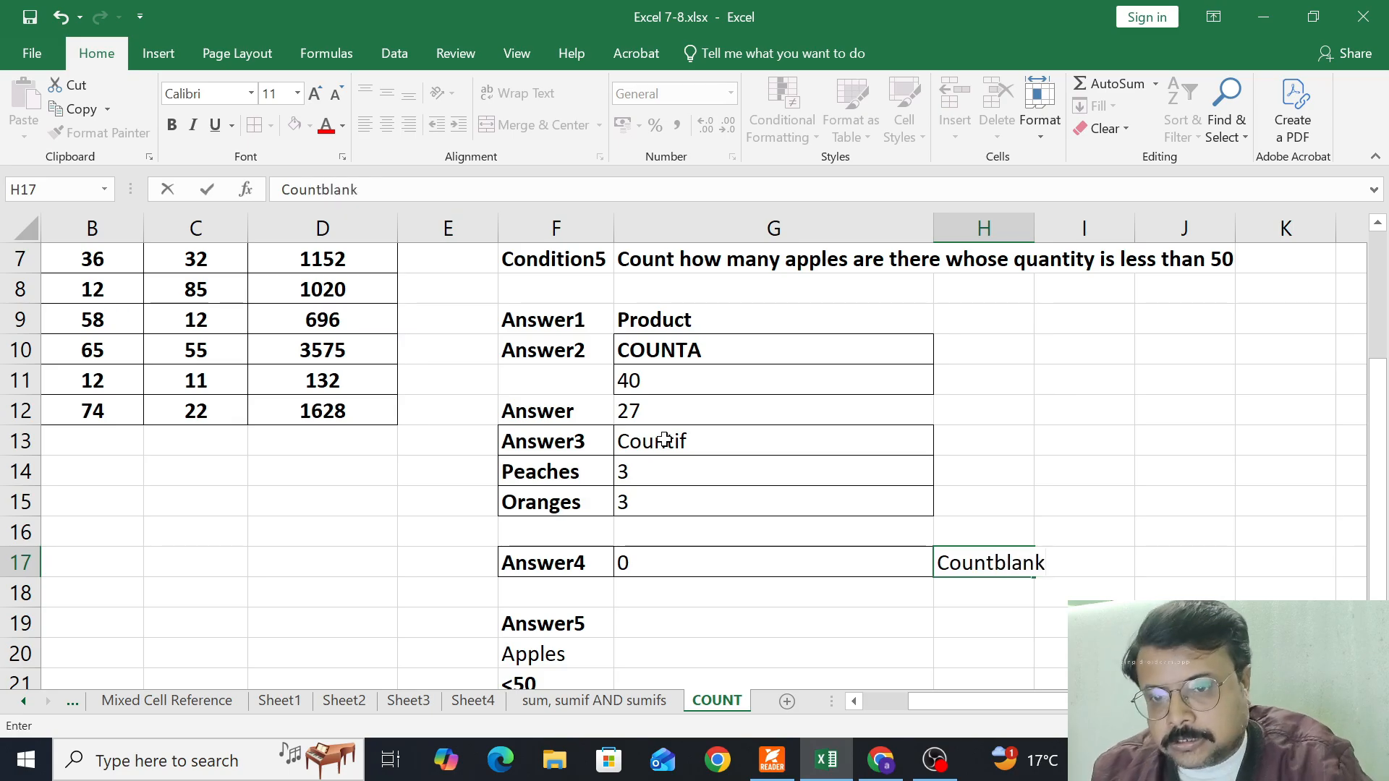
{"action": "key", "text": "Return"}
Record the function name "Countifs" in G19 beside the Answer5 label
{"action": "key", "text": "Left"}
{"action": "key", "text": "Down"}
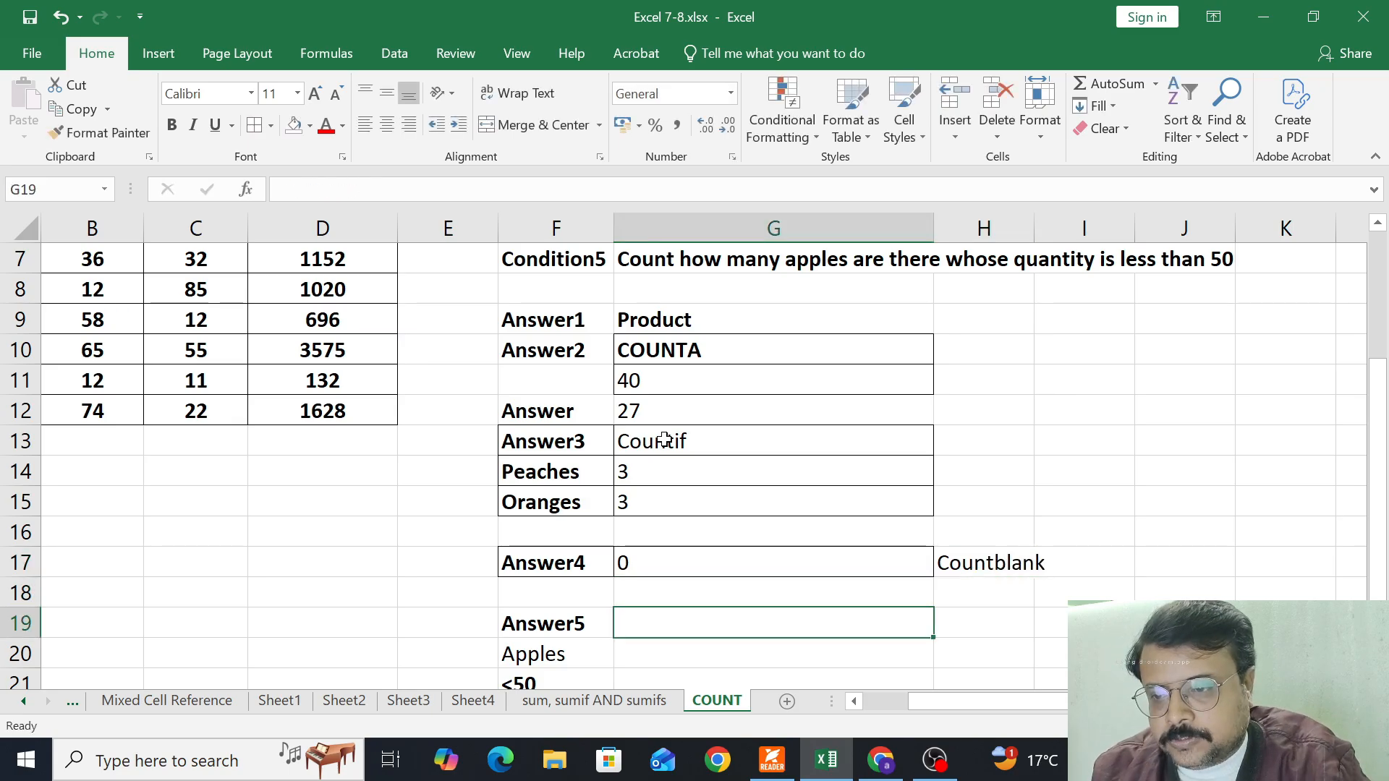
{"action": "type", "text": "Countifs"}
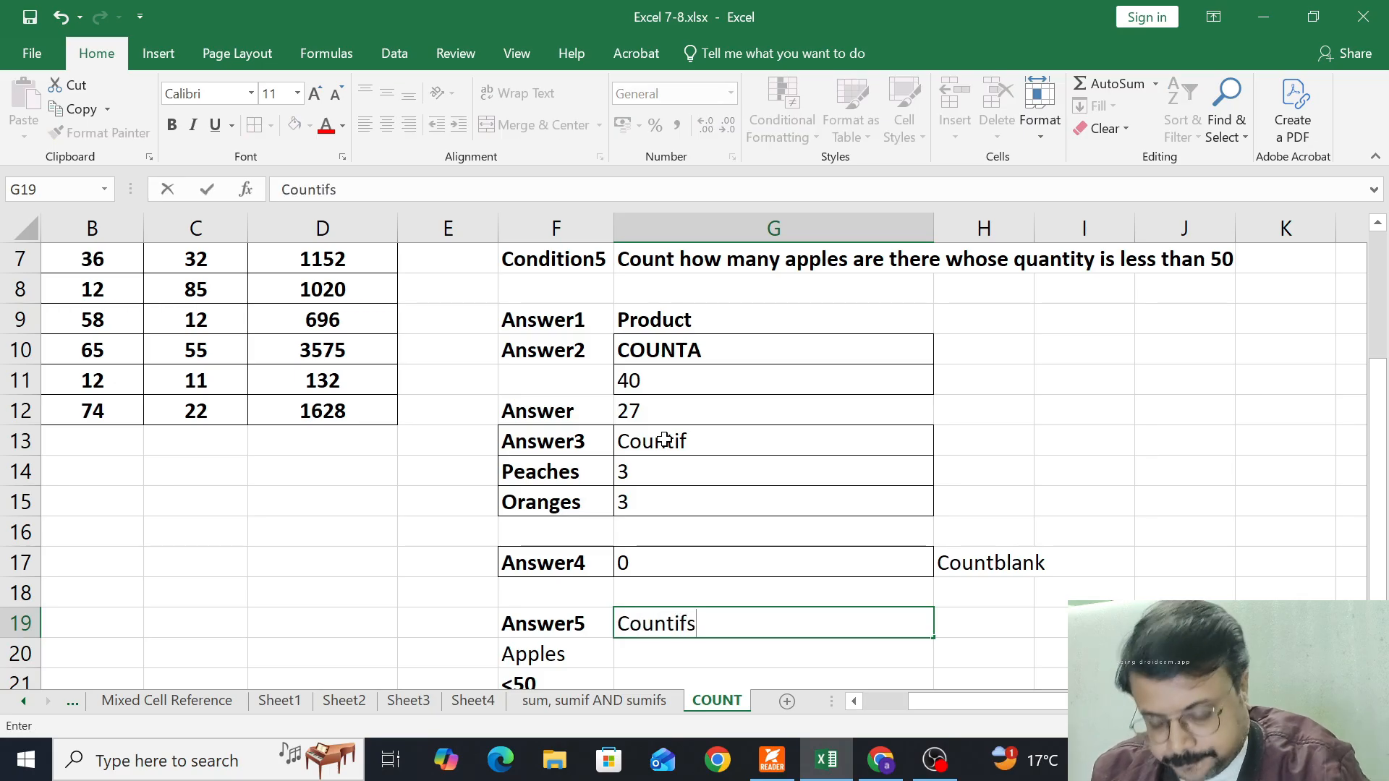
{"action": "key", "text": "Return"}
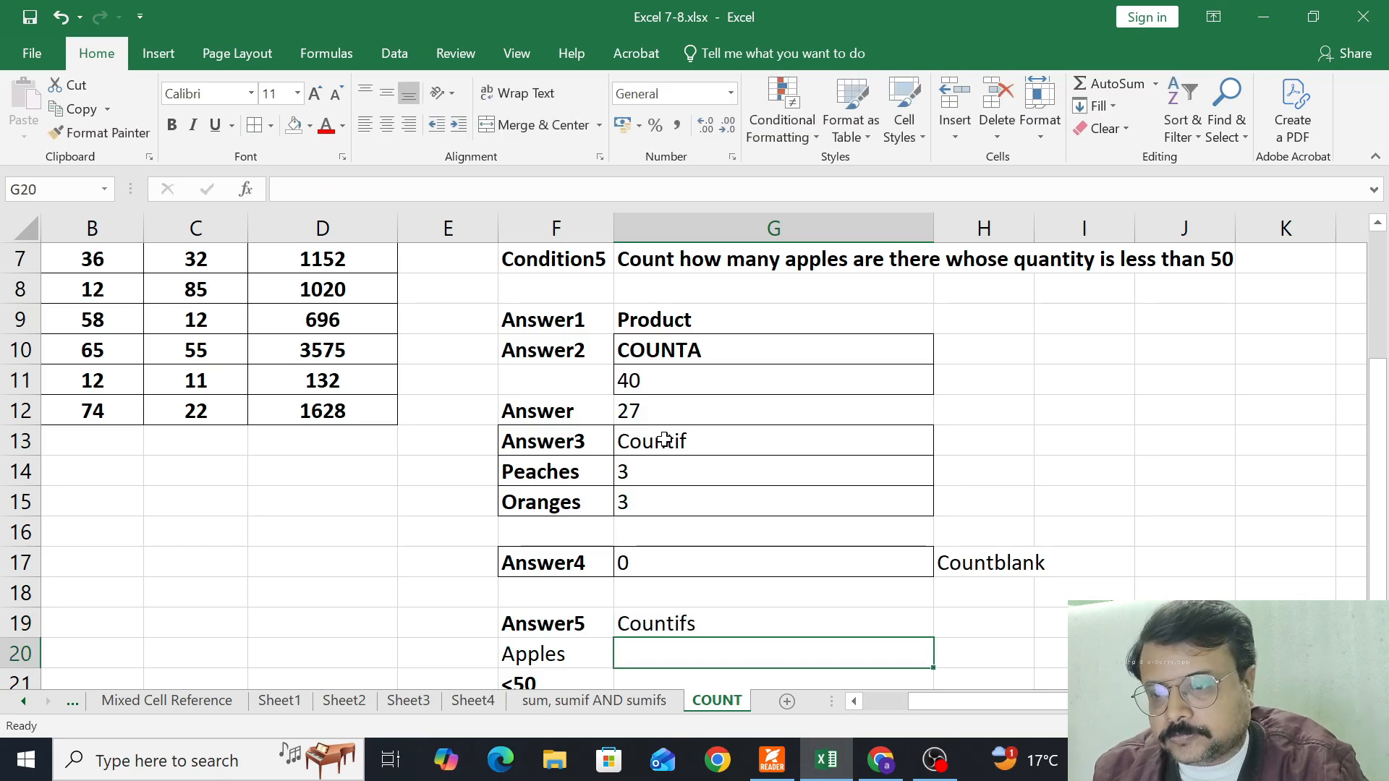
Start a COUNTIFS formula in G20 with the product names A4:A12 as first range and F20 as its criterion
{"action": "scroll", "coordinate": [664, 440], "scroll_direction": "down", "scroll_amount": 1}
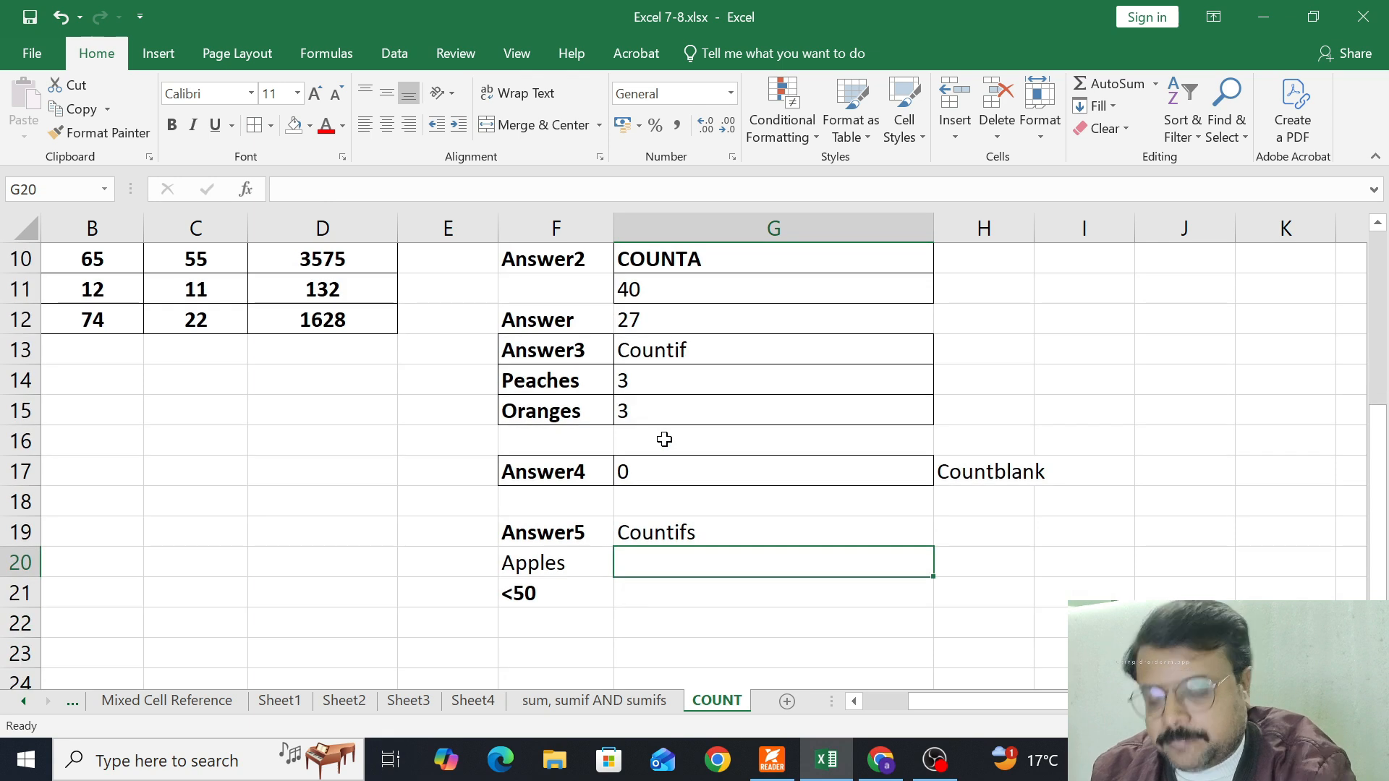
{"action": "type", "text": "=co"}
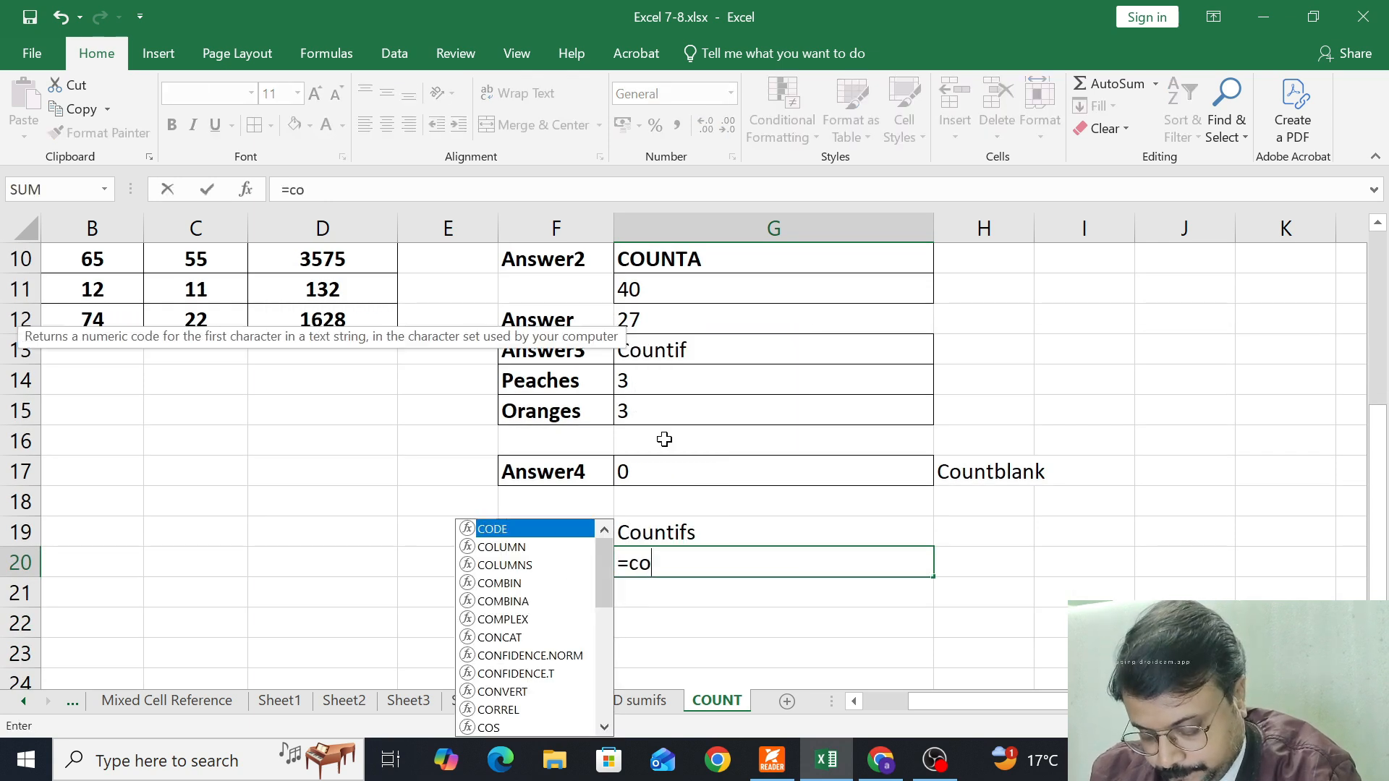
{"action": "type", "text": "untifs"}
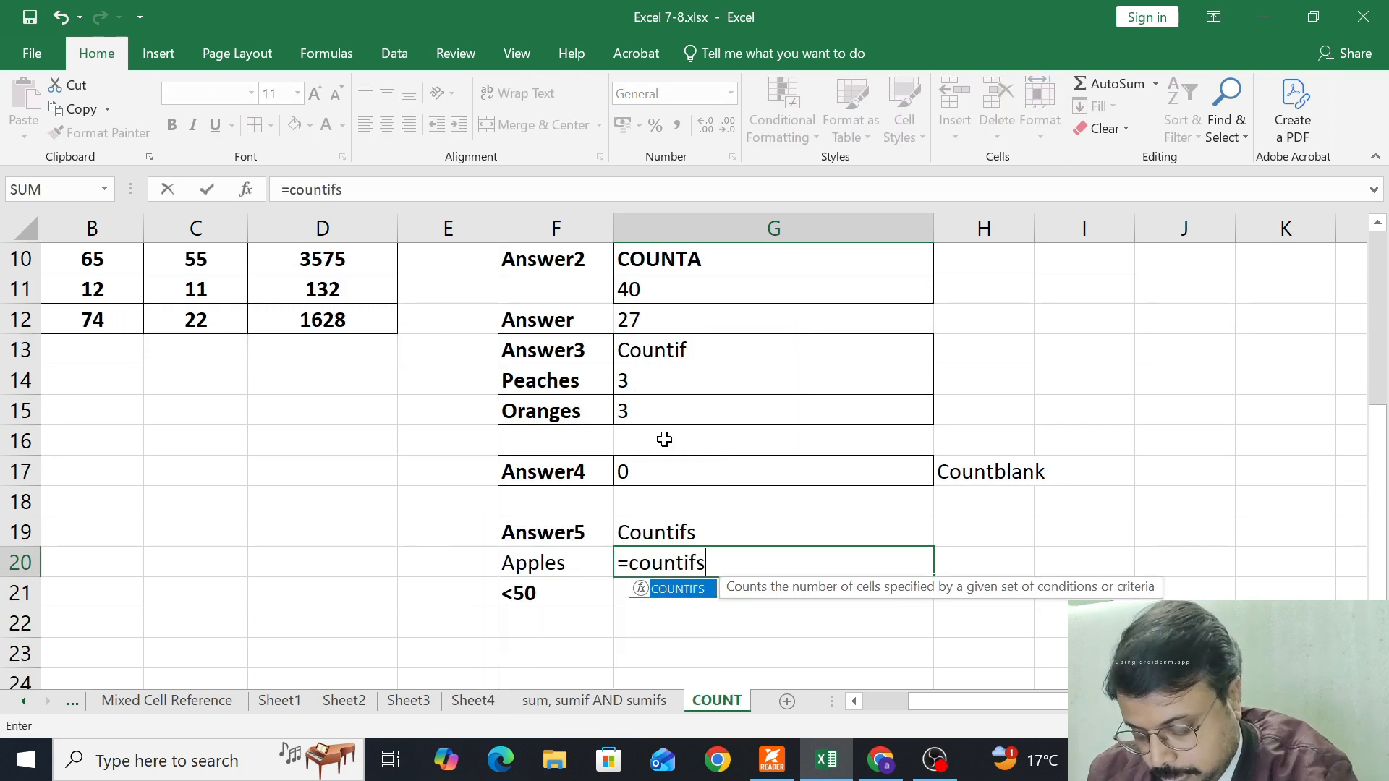
{"action": "key", "text": "Tab"}
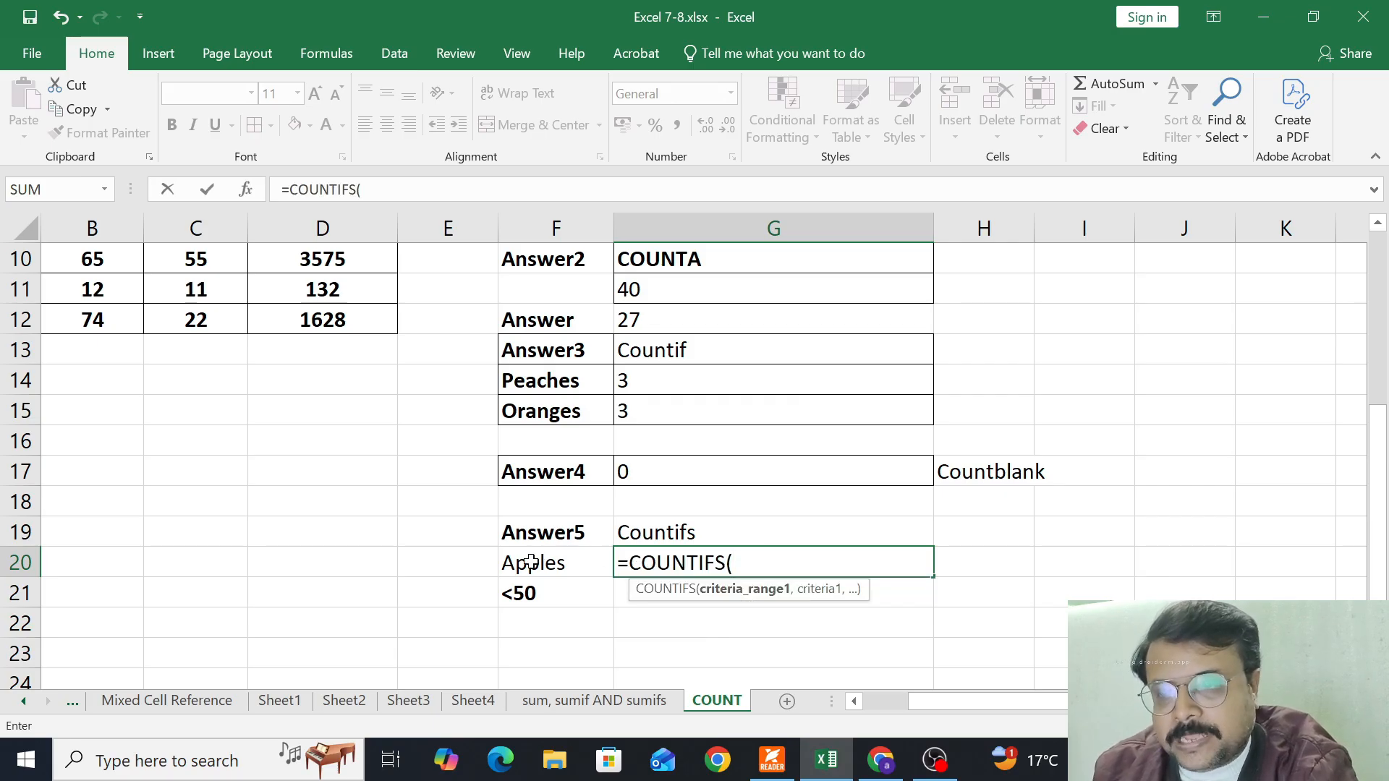
{"action": "left_click_drag", "start_coordinate": [914, 702], "coordinate": [868, 702]}
{"action": "scroll", "coordinate": [138, 434], "scroll_direction": "up", "scroll_amount": 3}
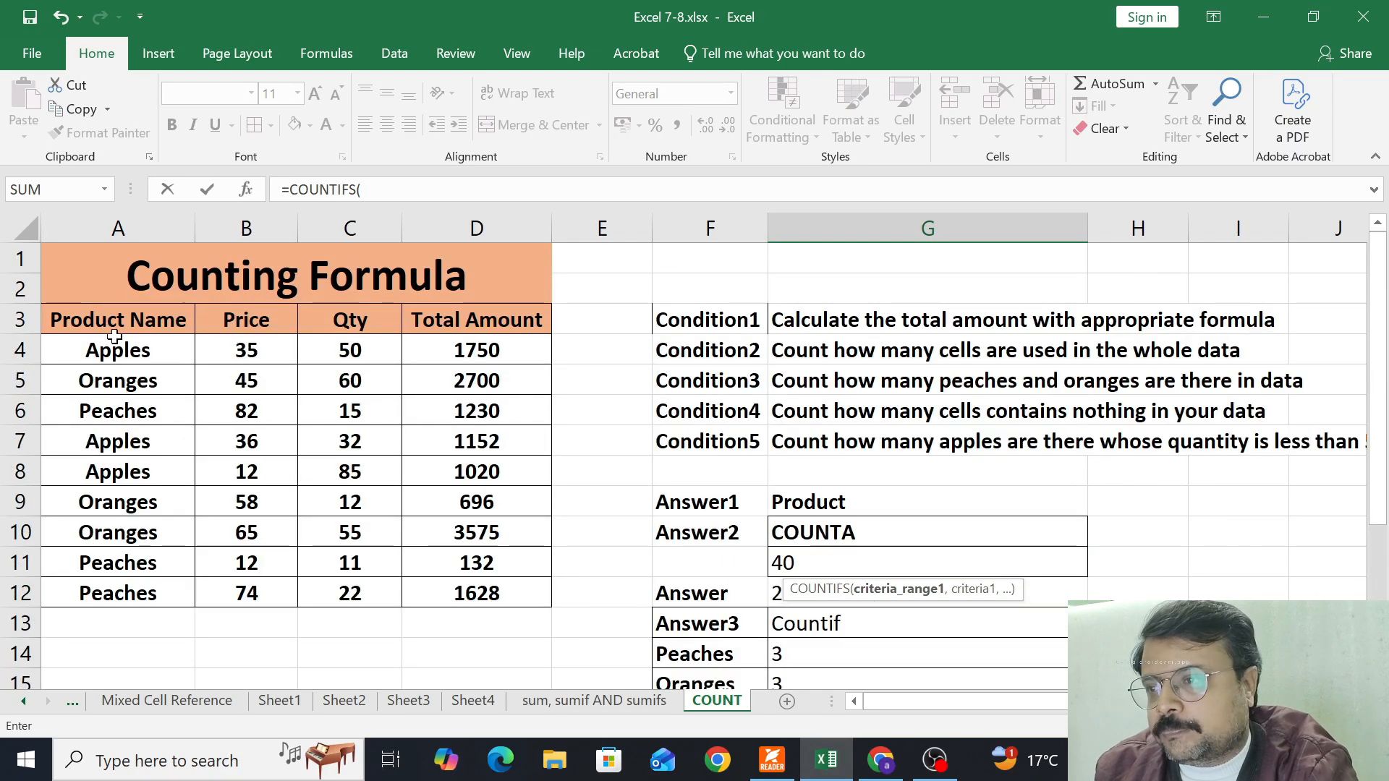
{"action": "left_click_drag", "start_coordinate": [115, 353], "coordinate": [99, 587]}
{"action": "type", "text": ","}
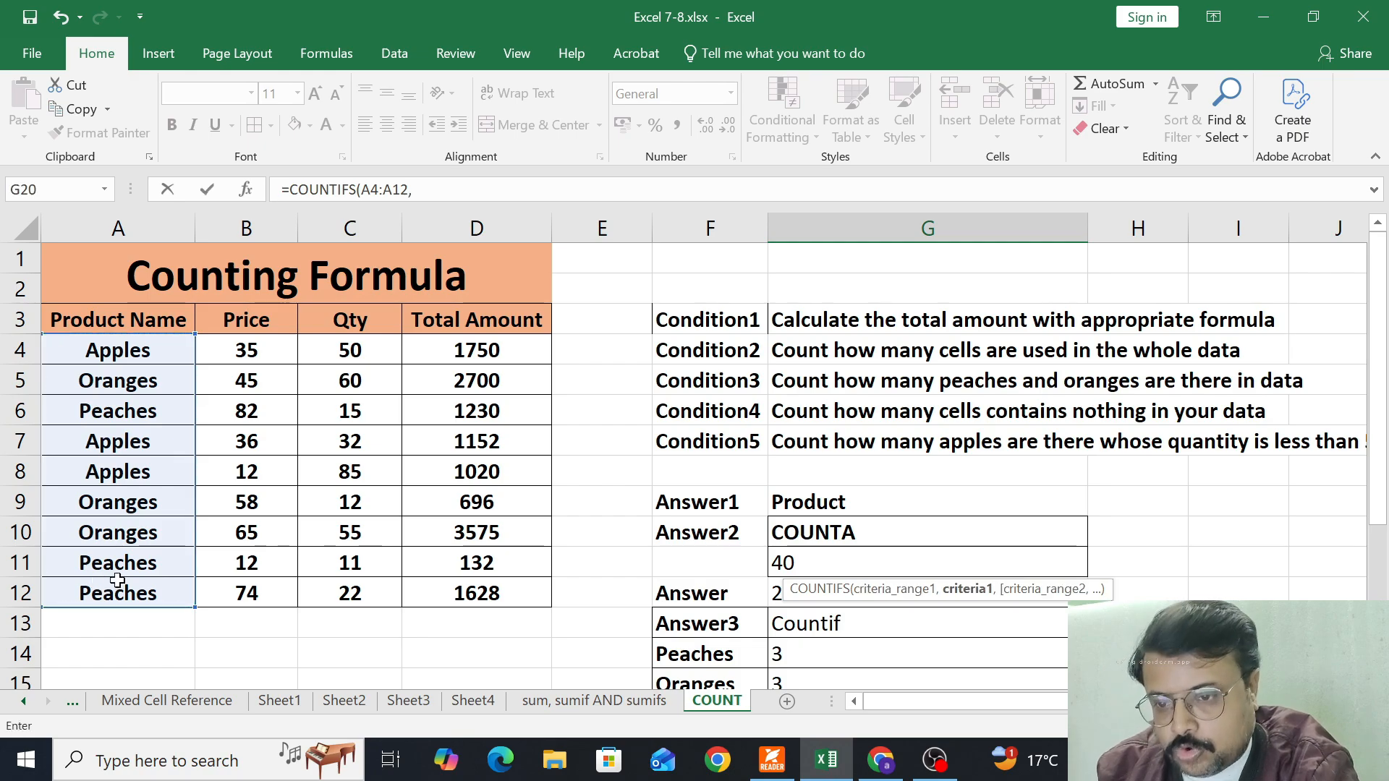
{"action": "scroll", "coordinate": [637, 553], "scroll_direction": "down", "scroll_amount": 2}
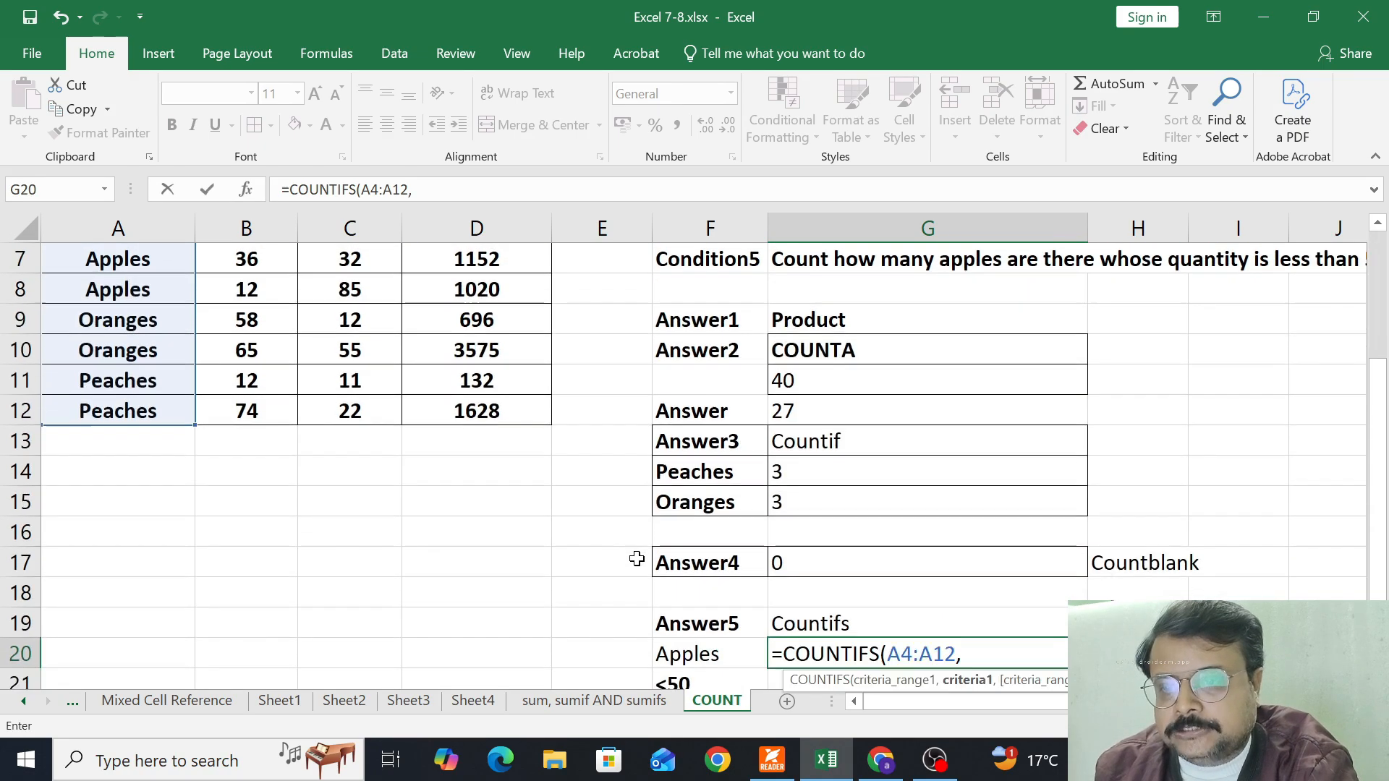
{"action": "left_click", "coordinate": [682, 654]}
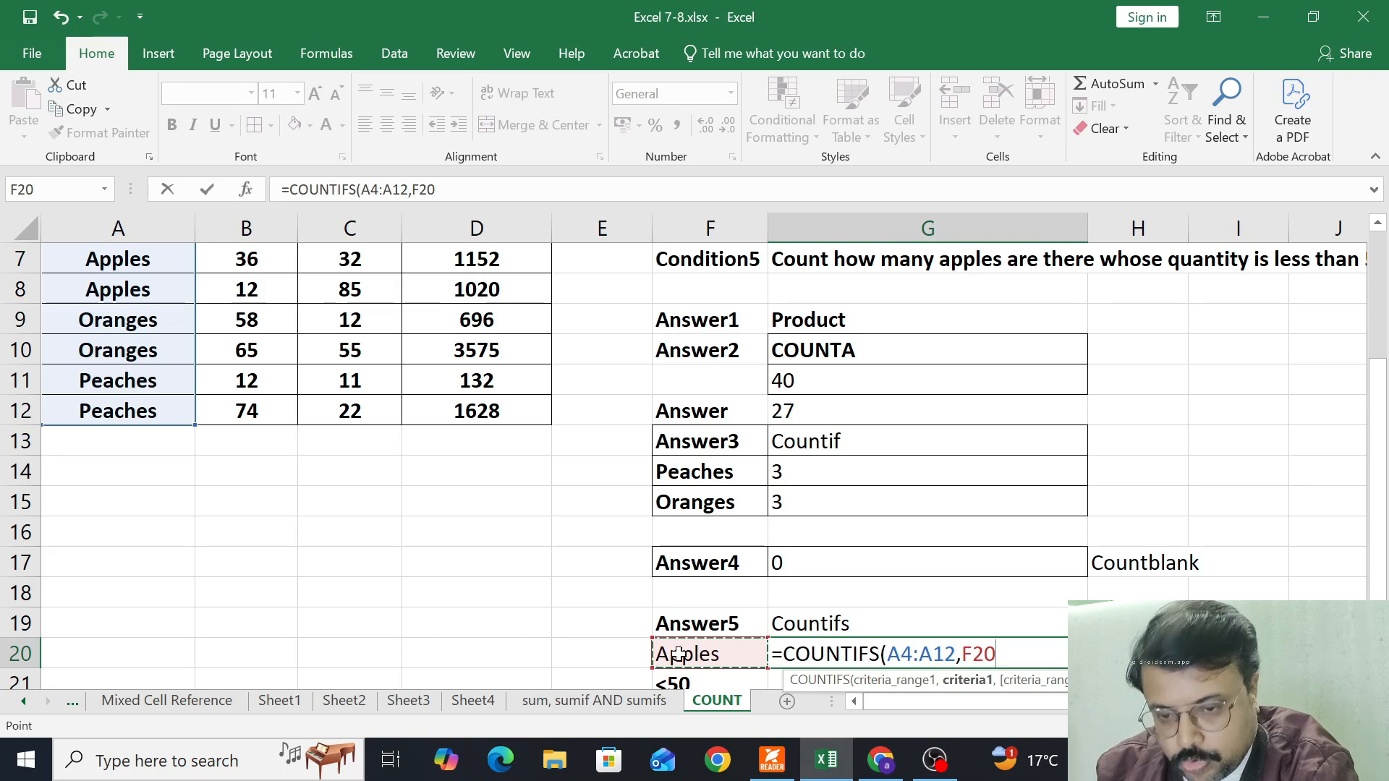
{"action": "type", "text": ","}
Complete the COUNTIFS formula with the quantities C4:C12 and criterion F21, and left-align the result in G20
{"action": "scroll", "coordinate": [660, 573], "scroll_direction": "down", "scroll_amount": 1}
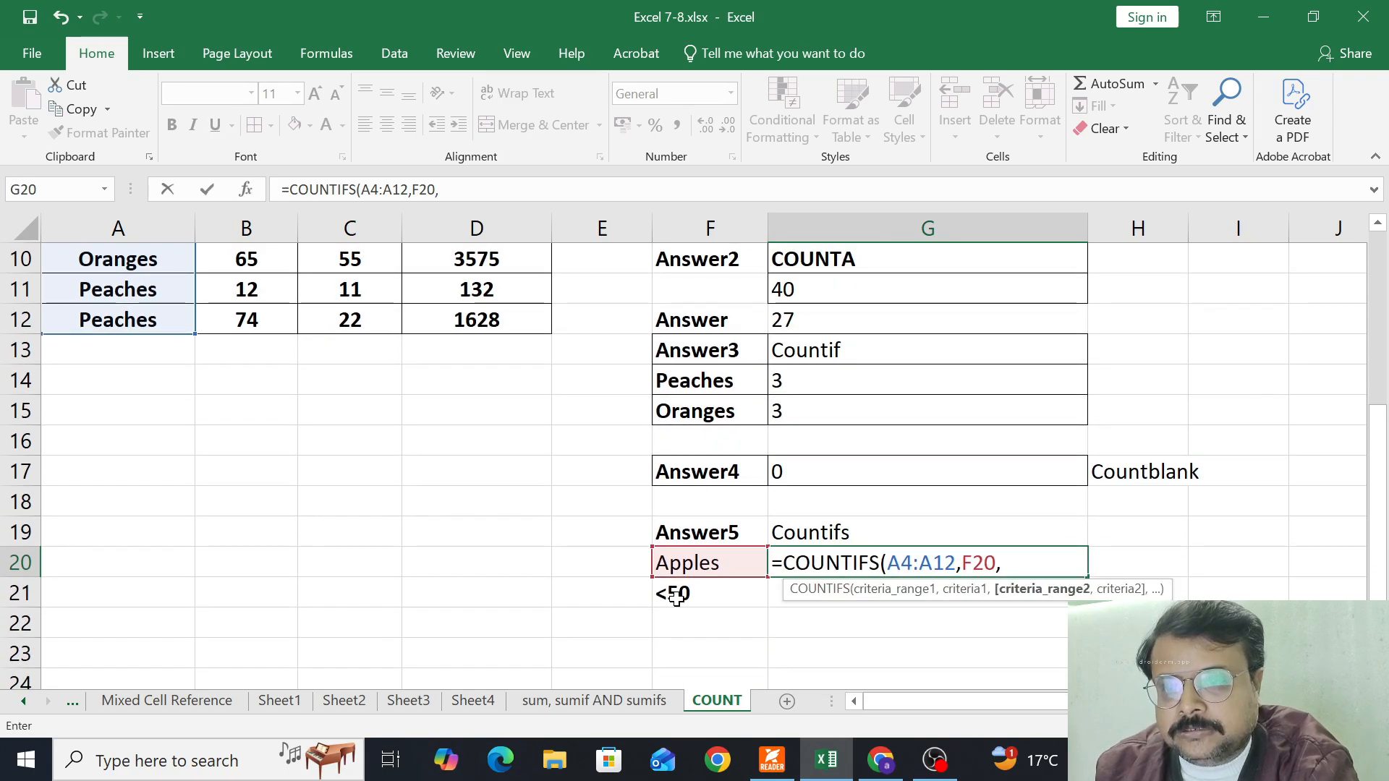
{"action": "scroll", "coordinate": [449, 542], "scroll_direction": "up", "scroll_amount": 3}
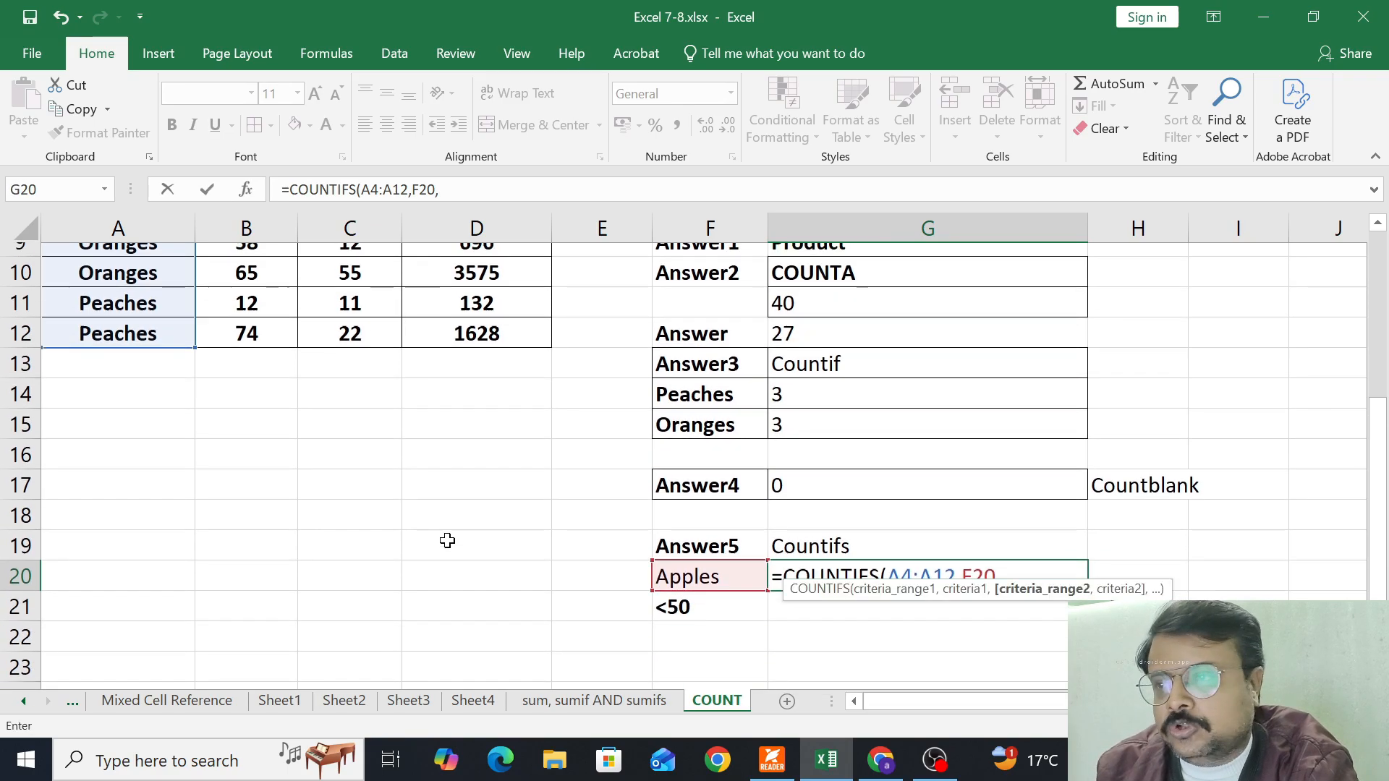
{"action": "left_click_drag", "start_coordinate": [347, 351], "coordinate": [340, 583]}
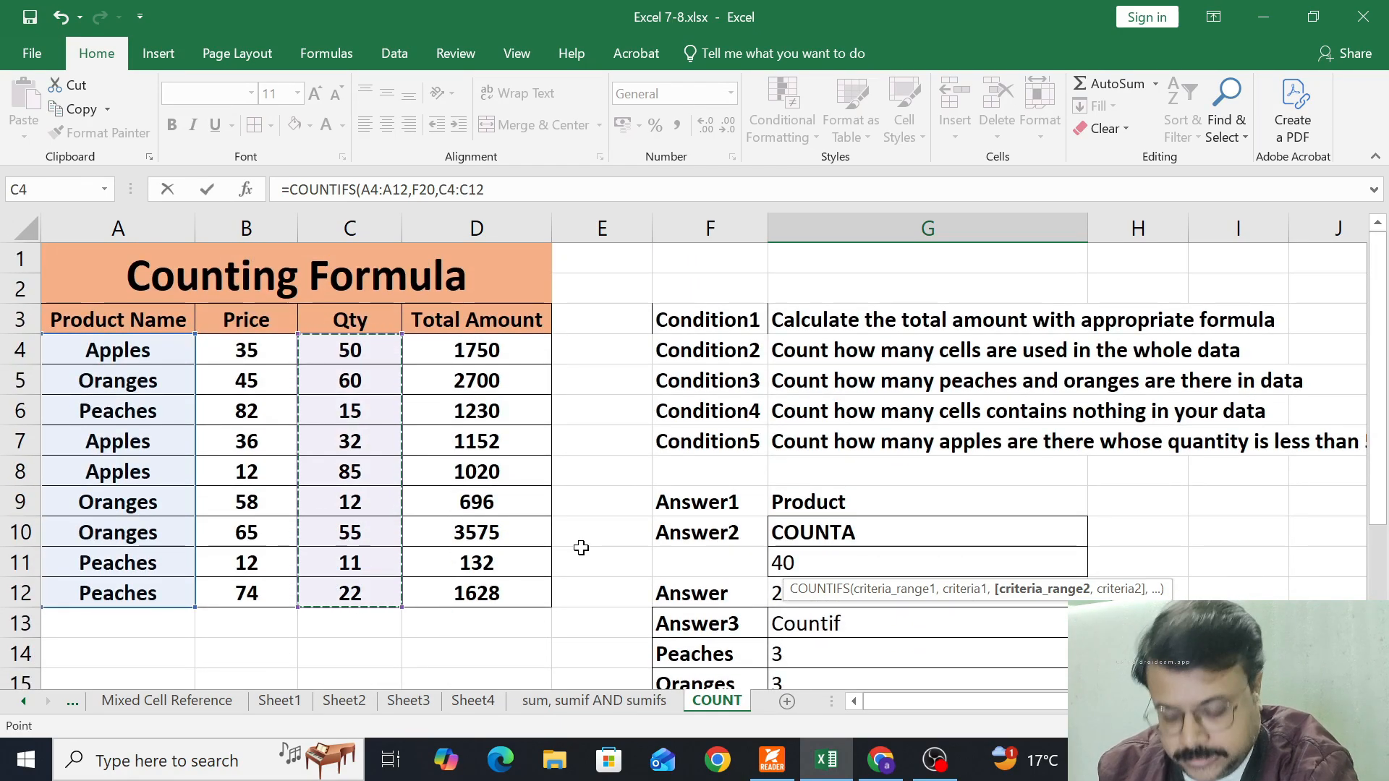
{"action": "type", "text": ","}
{"action": "scroll", "coordinate": [576, 543], "scroll_direction": "down", "scroll_amount": 3}
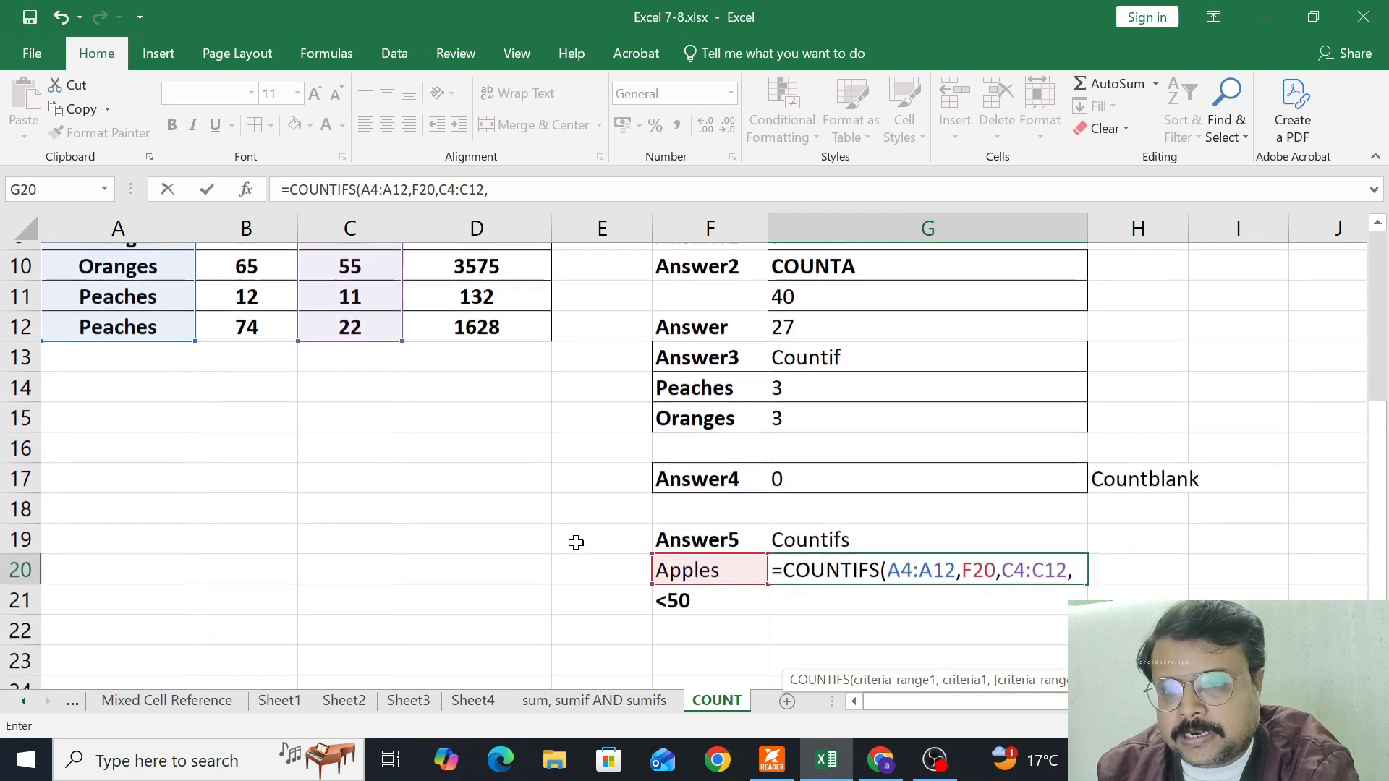
{"action": "left_click", "coordinate": [665, 595]}
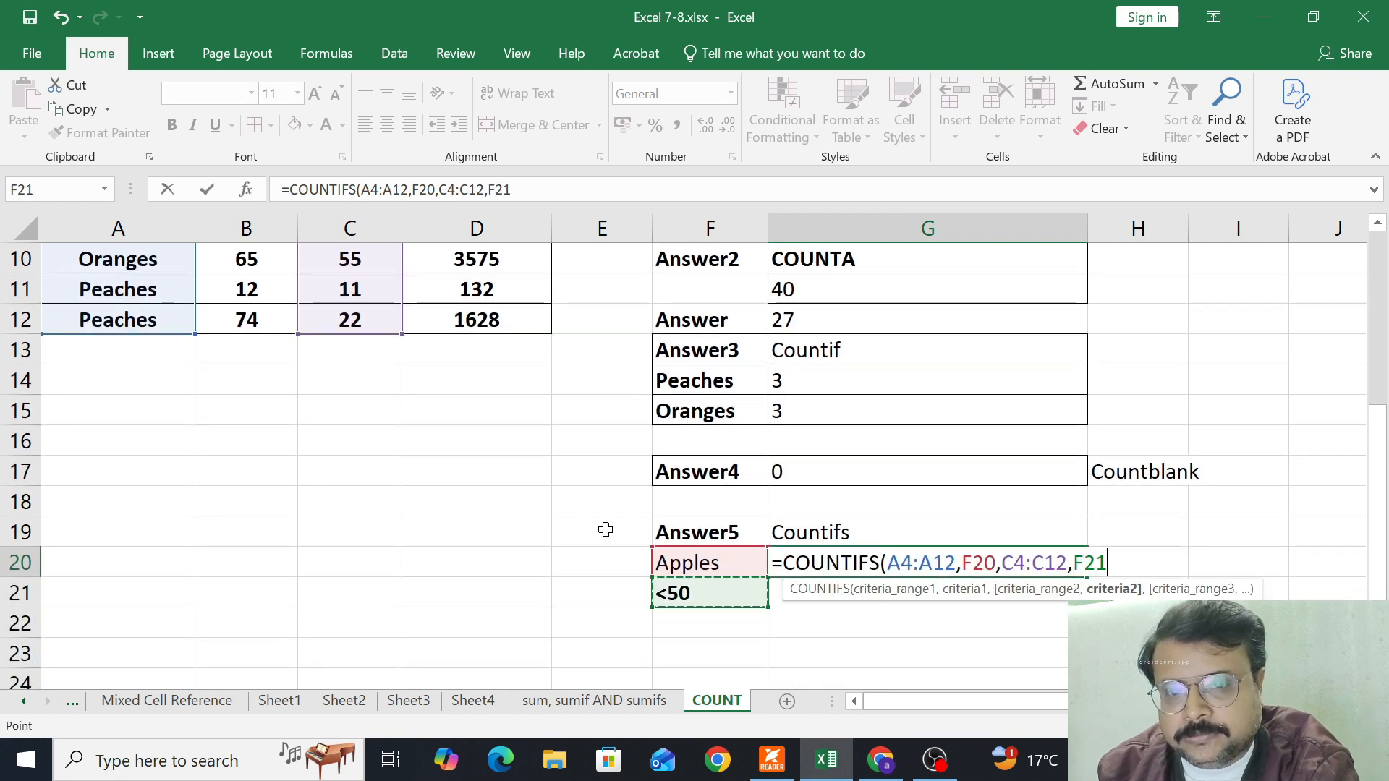
{"action": "type", "text": ")"}
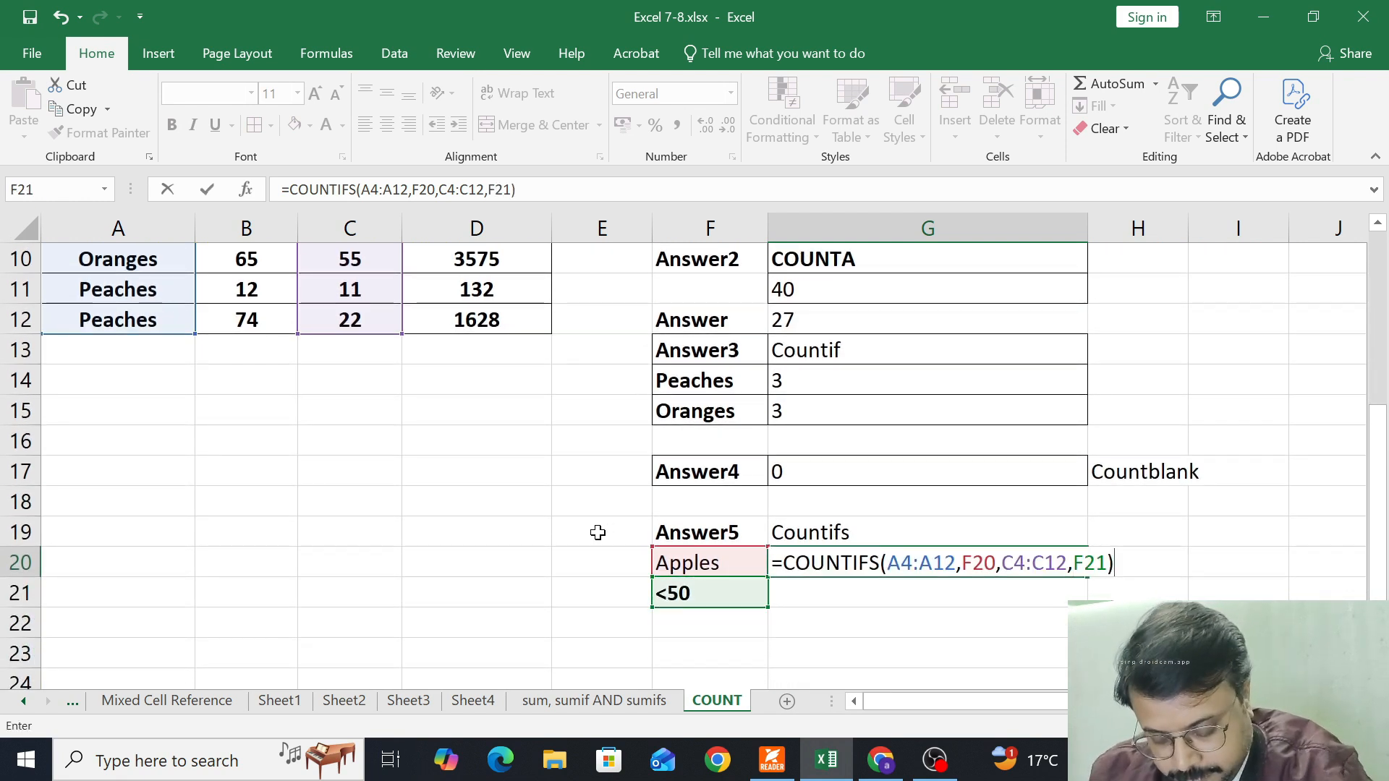
{"action": "key", "text": "Return"}
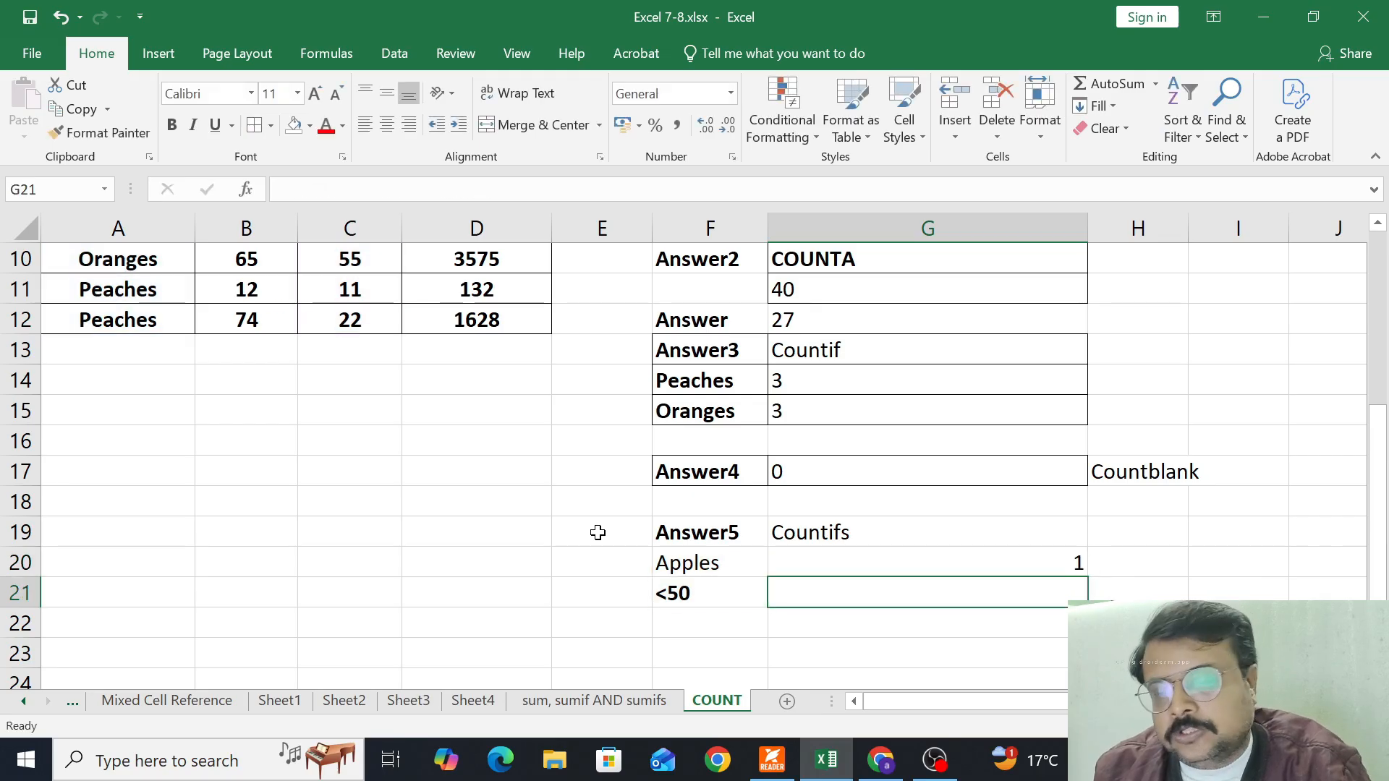
{"action": "left_click", "coordinate": [782, 562]}
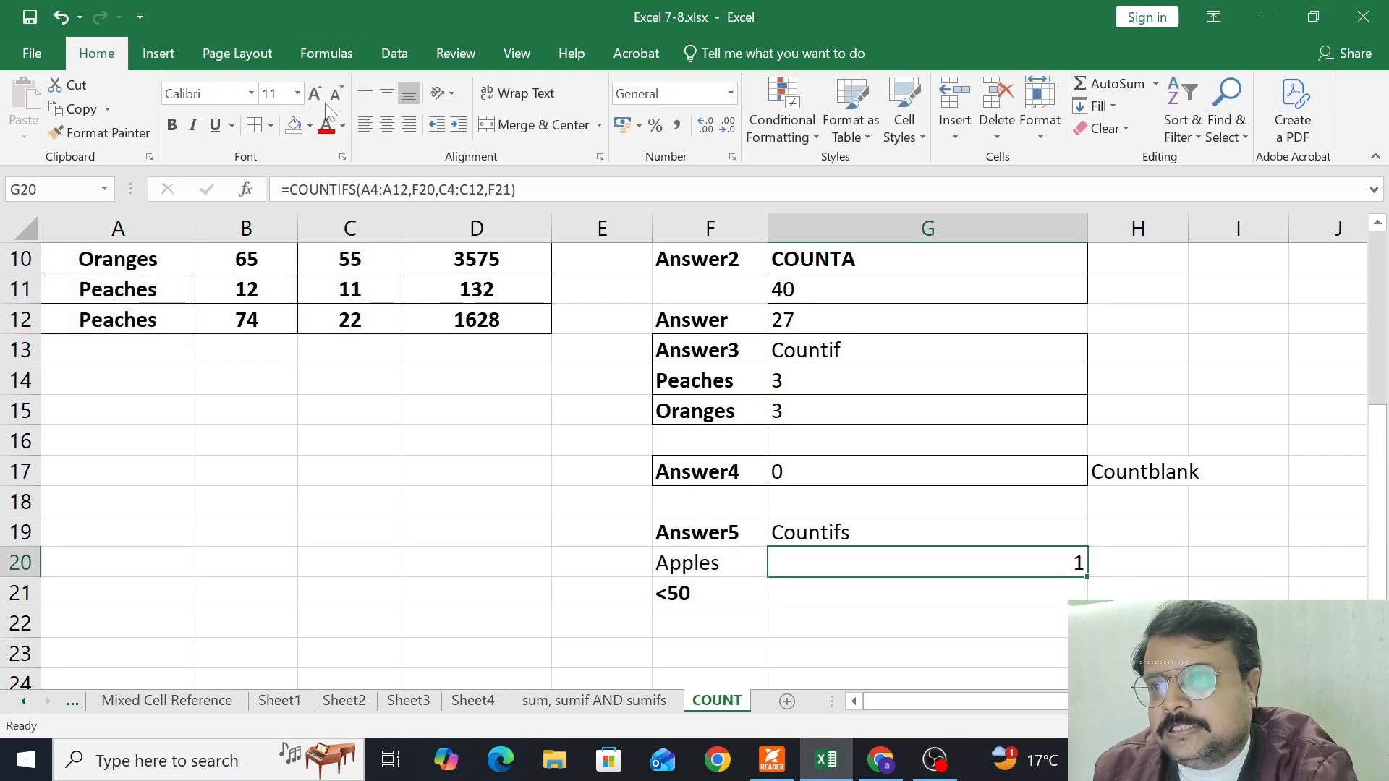
{"action": "left_click", "coordinate": [365, 124]}
Examine the Apples rows and their quantities in the data table against the less-than-50 condition
{"action": "scroll", "coordinate": [255, 334], "scroll_direction": "up", "scroll_amount": 1}
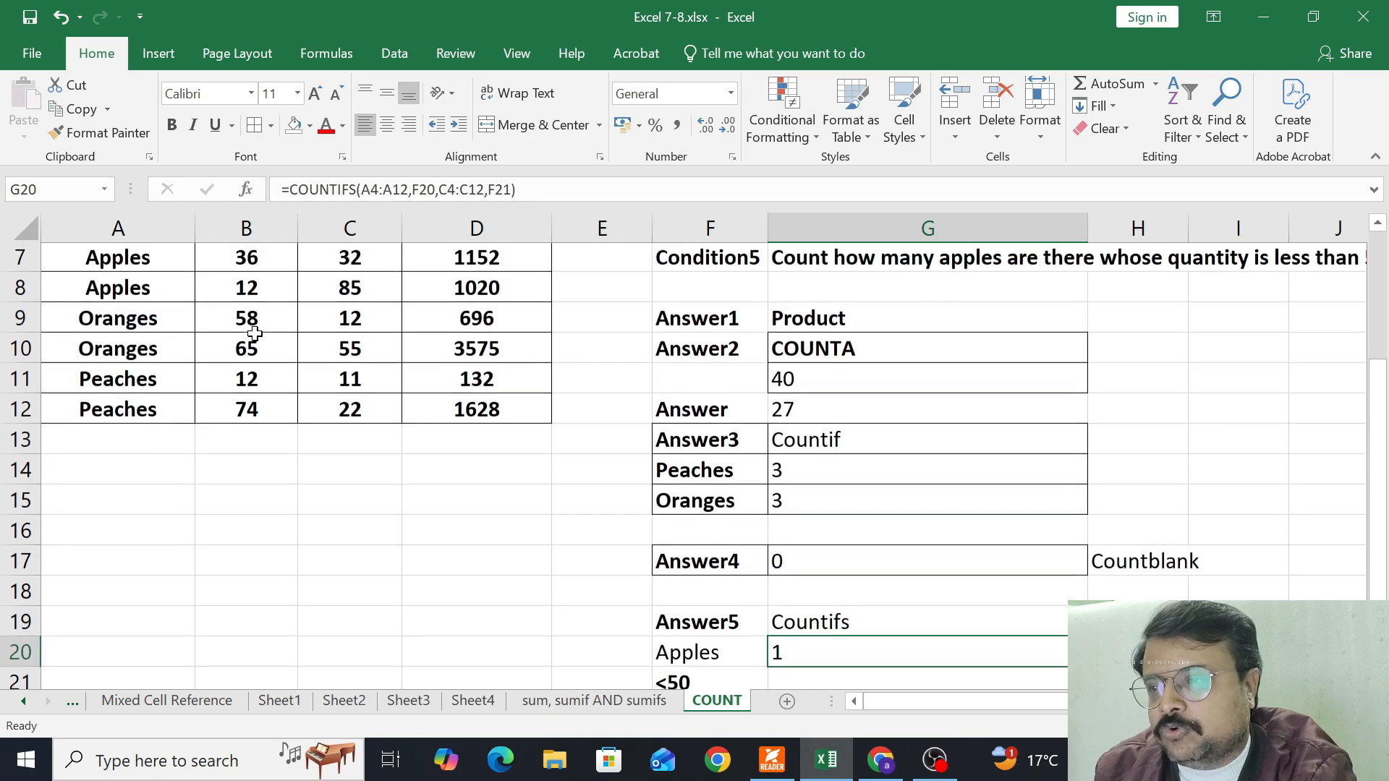
{"action": "scroll", "coordinate": [254, 333], "scroll_direction": "up", "scroll_amount": 1}
{"action": "left_click_drag", "start_coordinate": [144, 380], "coordinate": [294, 374]}
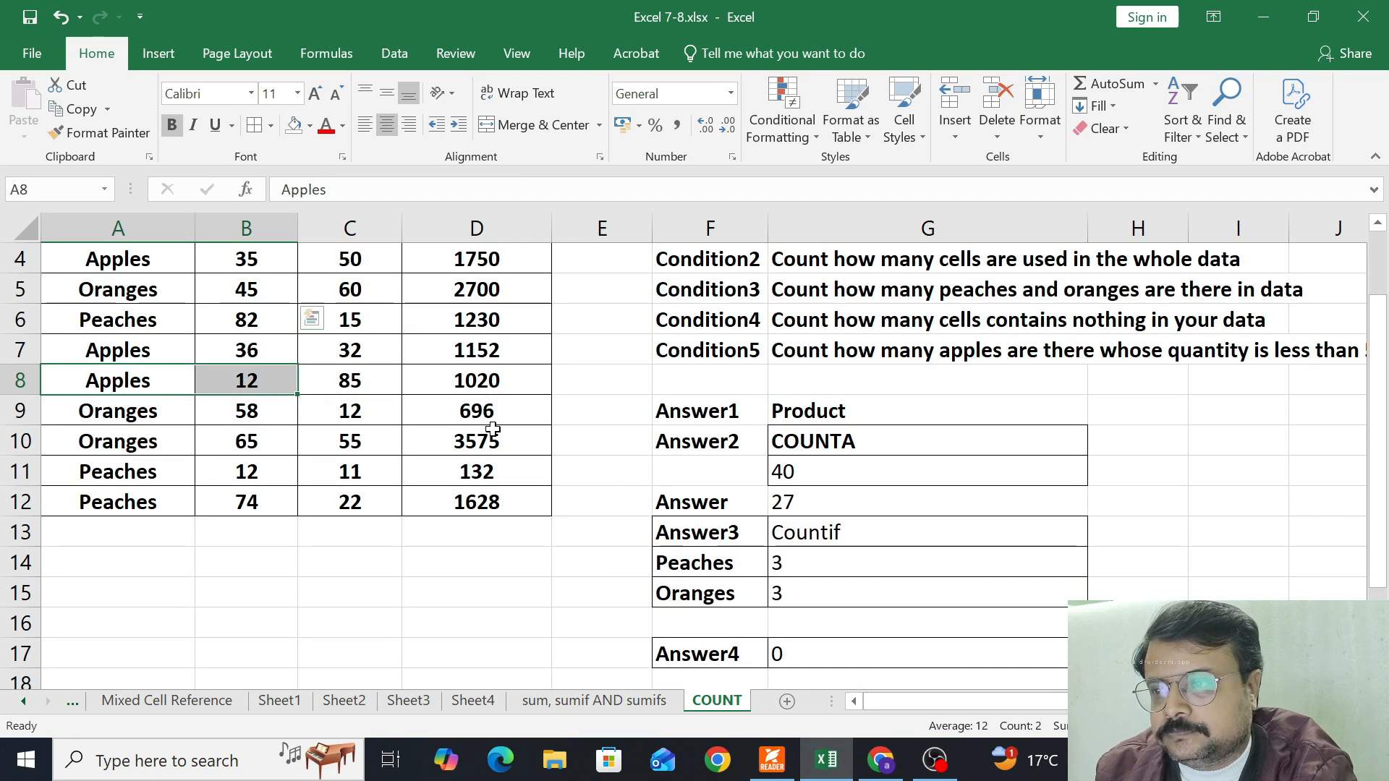
{"action": "scroll", "coordinate": [493, 429], "scroll_direction": "down", "scroll_amount": 2}
{"action": "scroll", "coordinate": [493, 429], "scroll_direction": "up", "scroll_amount": 2}
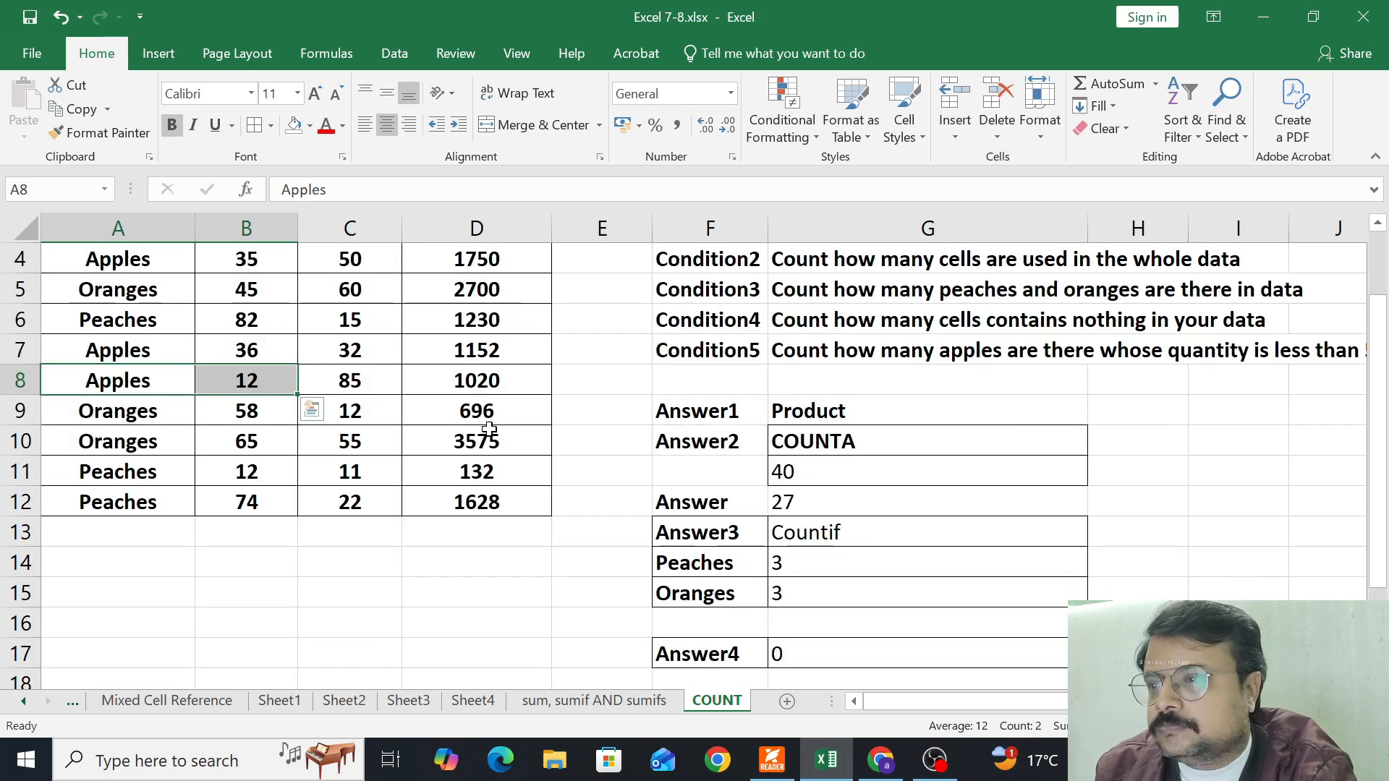
{"action": "left_click_drag", "start_coordinate": [178, 356], "coordinate": [233, 376]}
{"action": "scroll", "coordinate": [354, 347], "scroll_direction": "up", "scroll_amount": 1}
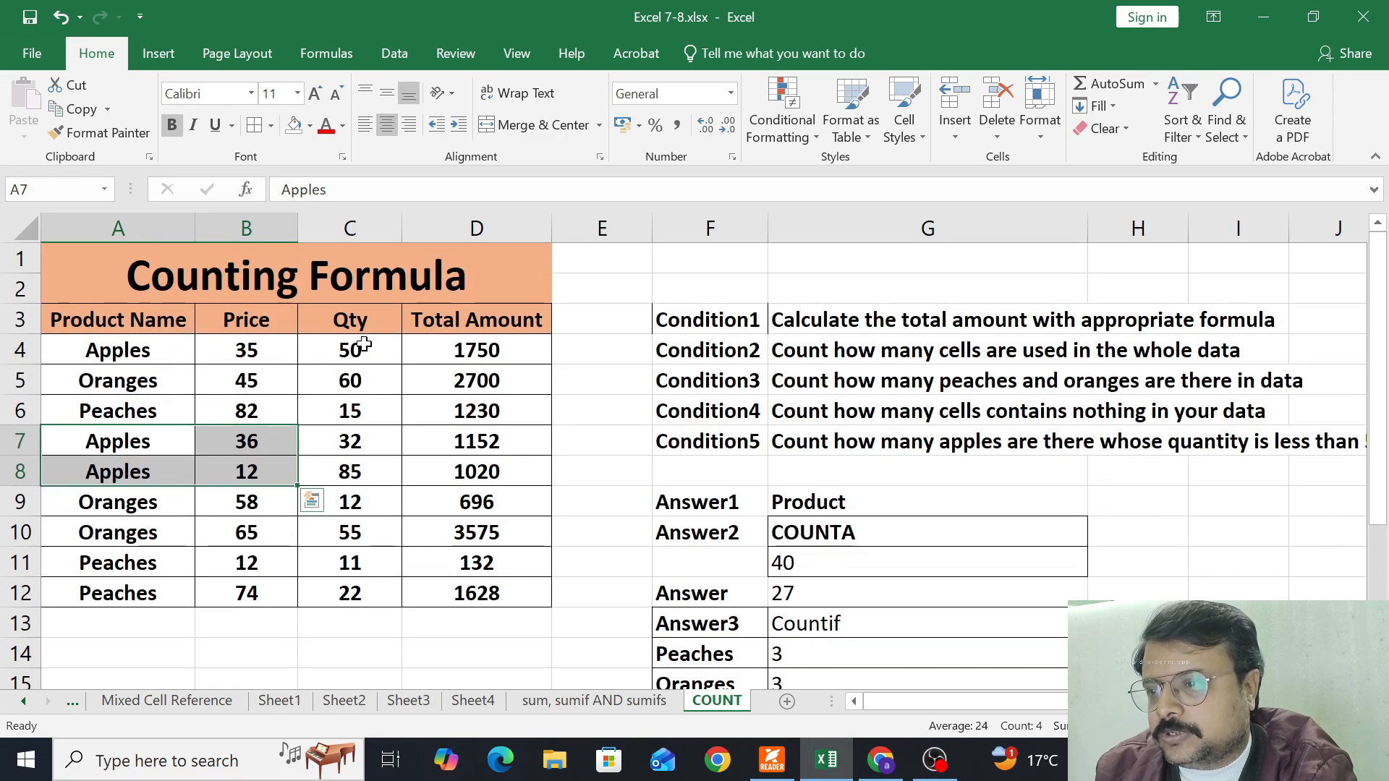
{"action": "left_click", "coordinate": [364, 345]}
{"action": "left_click", "coordinate": [362, 443]}
Fill the Apples row A7:D7 with yellow and check the quantities of the other Apples rows in C4 and C8
{"action": "left_click", "coordinate": [171, 438]}
{"action": "left_click_drag", "start_coordinate": [212, 437], "coordinate": [438, 436]}
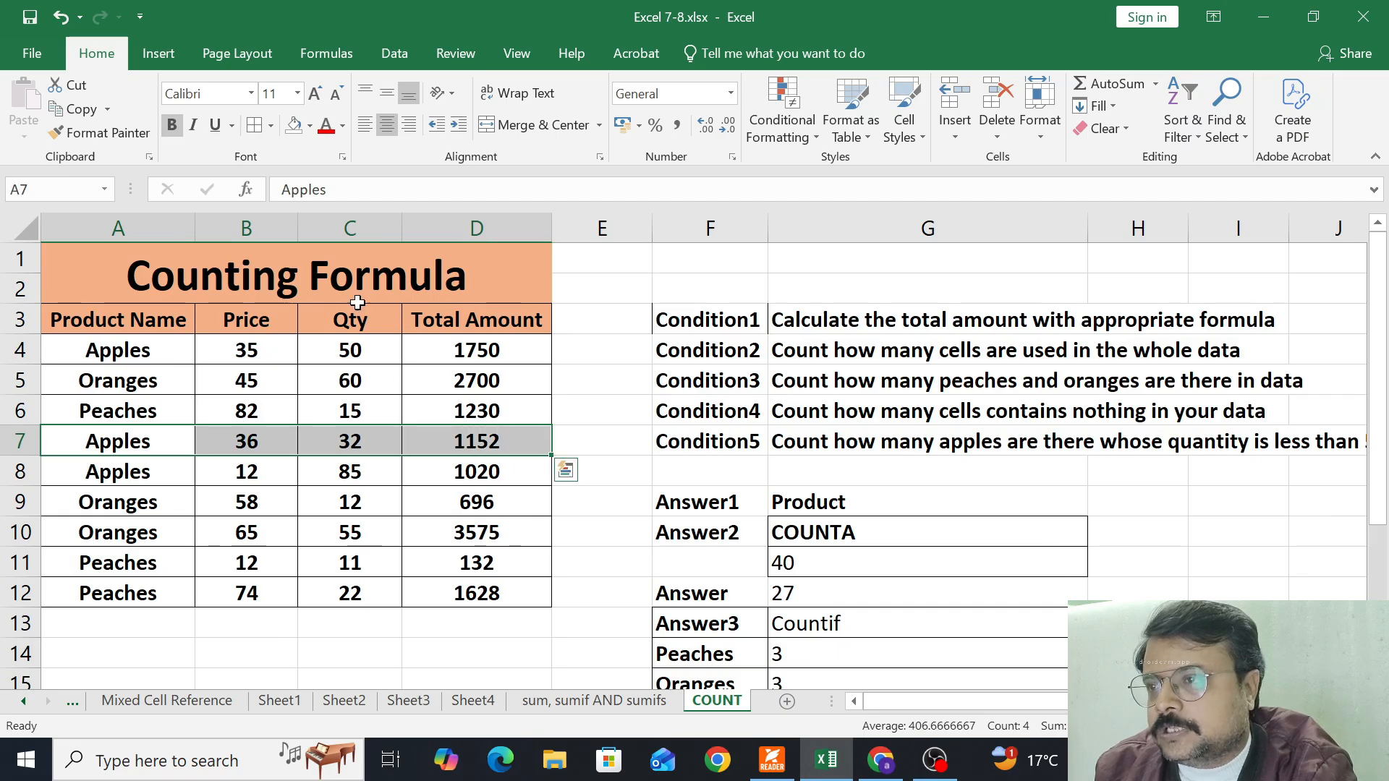
{"action": "left_click", "coordinate": [309, 126]}
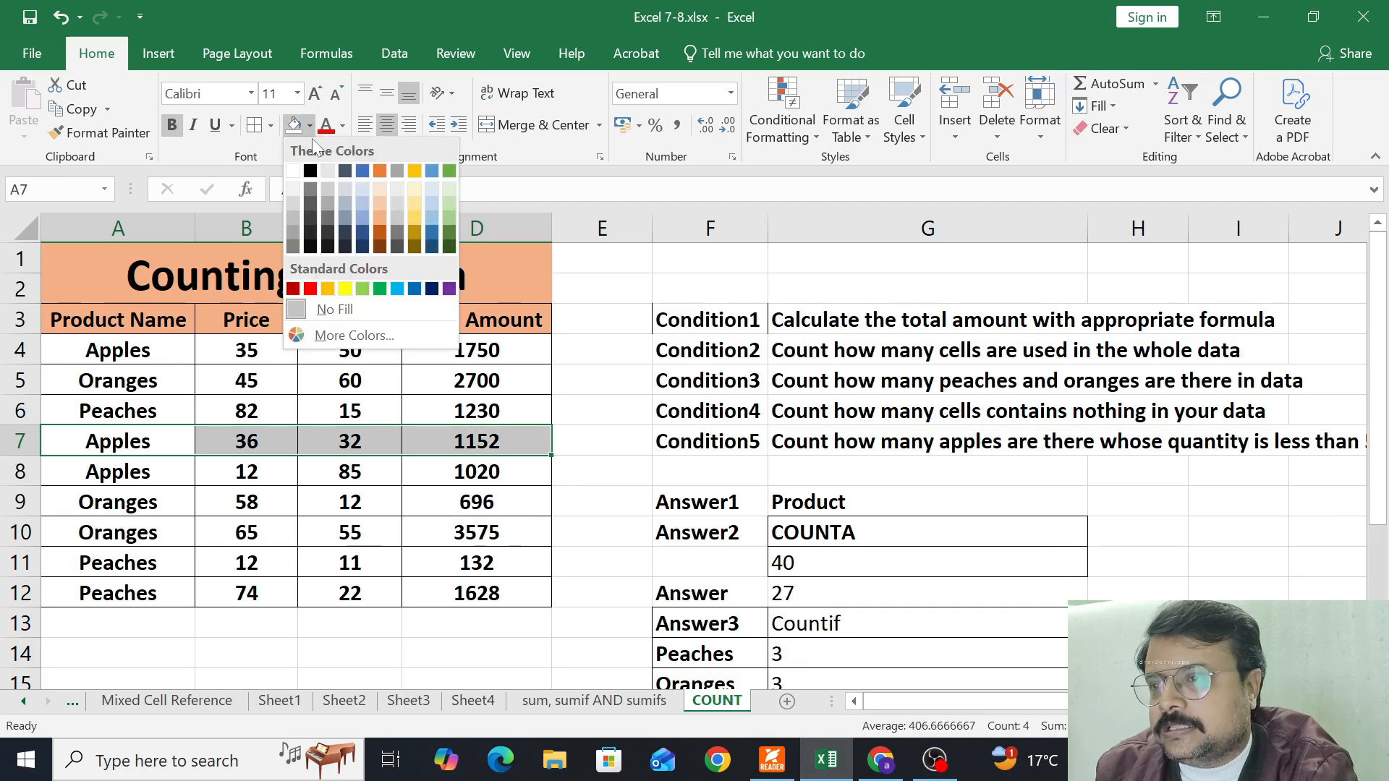
{"action": "left_click", "coordinate": [346, 289]}
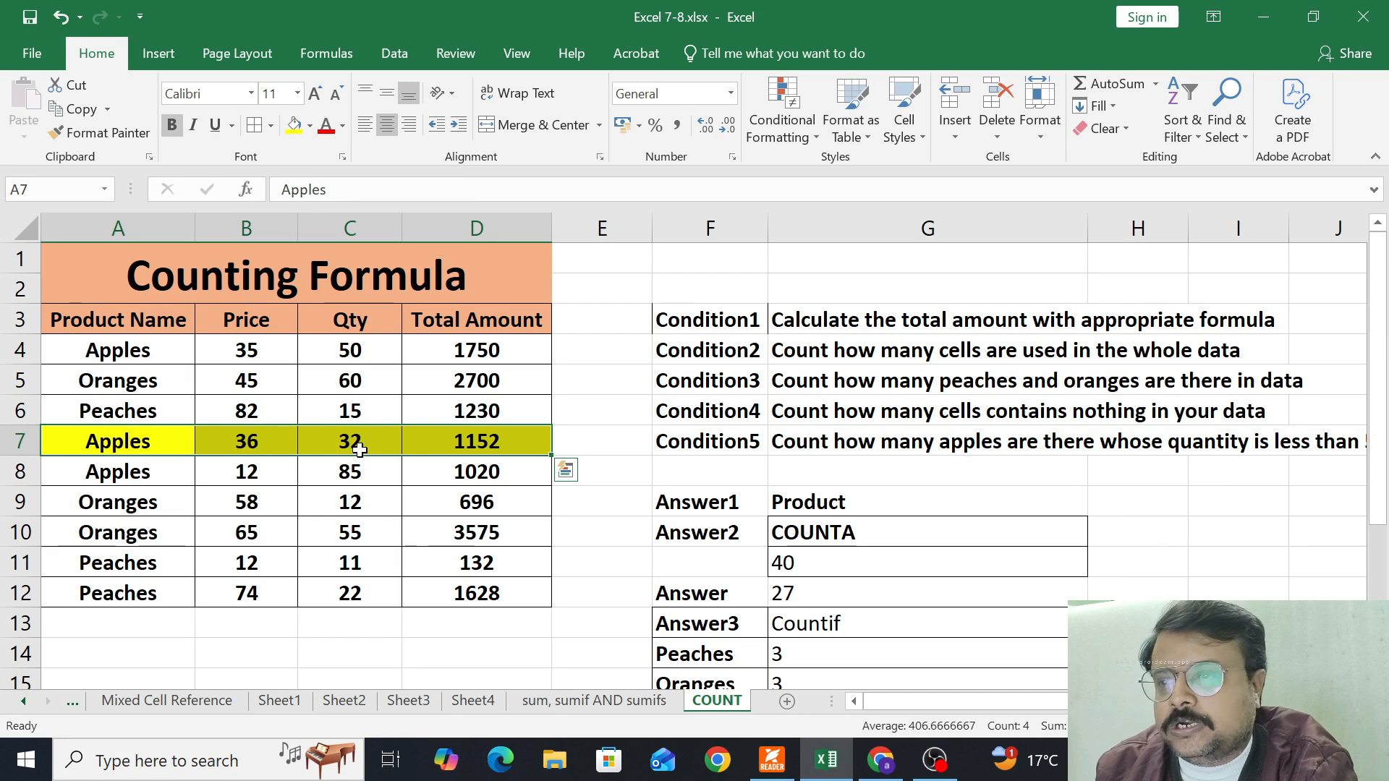
{"action": "left_click", "coordinate": [350, 353]}
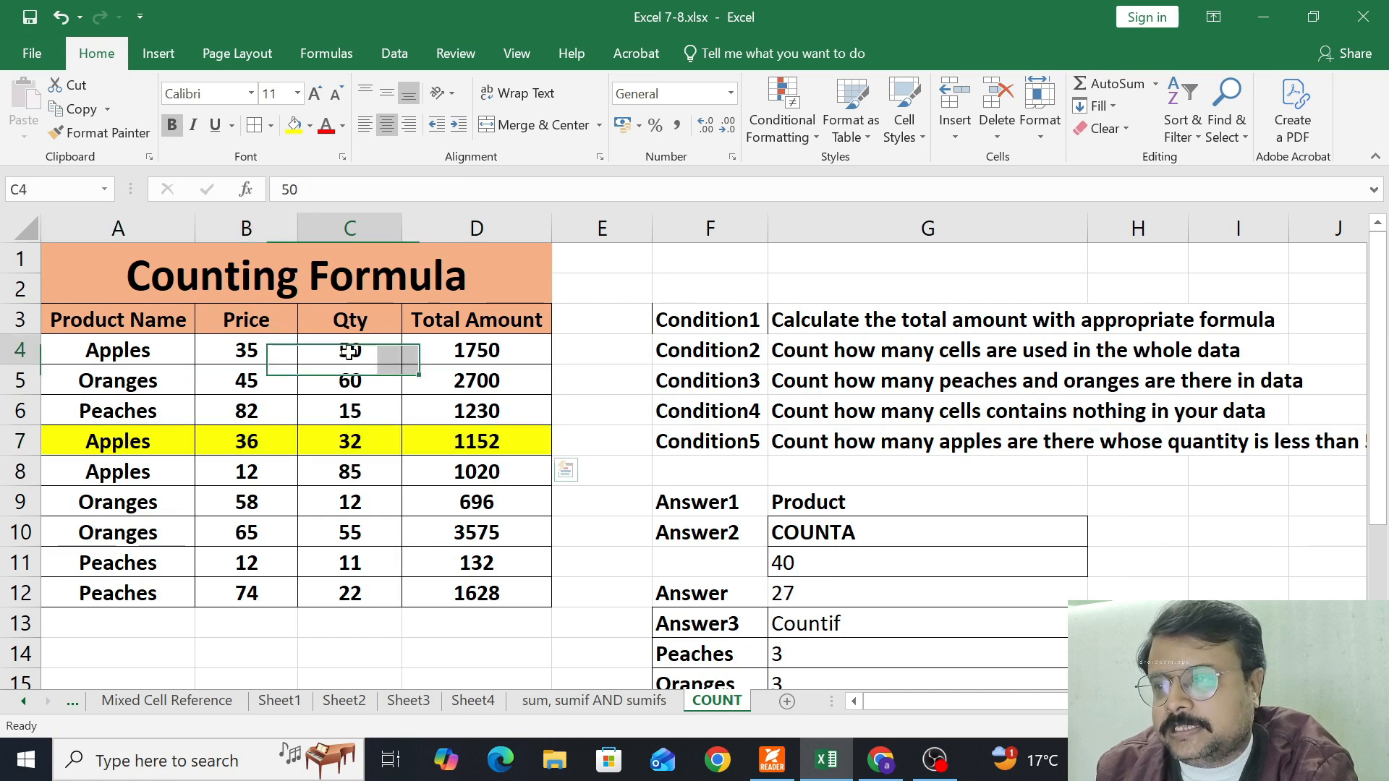
{"action": "left_click", "coordinate": [344, 481]}
Apply the same yellow fill to the Answer5 block F19:G21
{"action": "scroll", "coordinate": [716, 439], "scroll_direction": "down", "scroll_amount": 4}
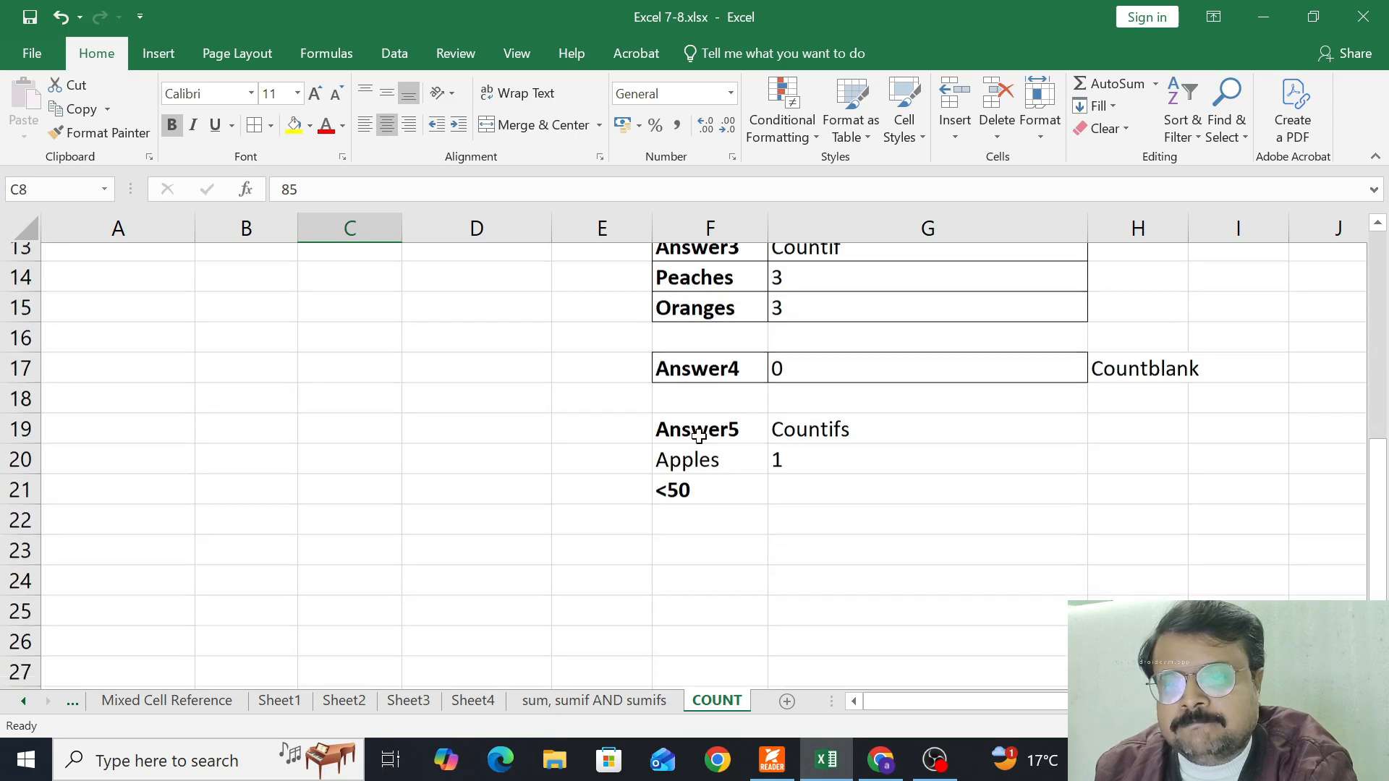
{"action": "scroll", "coordinate": [699, 436], "scroll_direction": "down", "scroll_amount": 1}
{"action": "left_click_drag", "start_coordinate": [699, 356], "coordinate": [790, 411]}
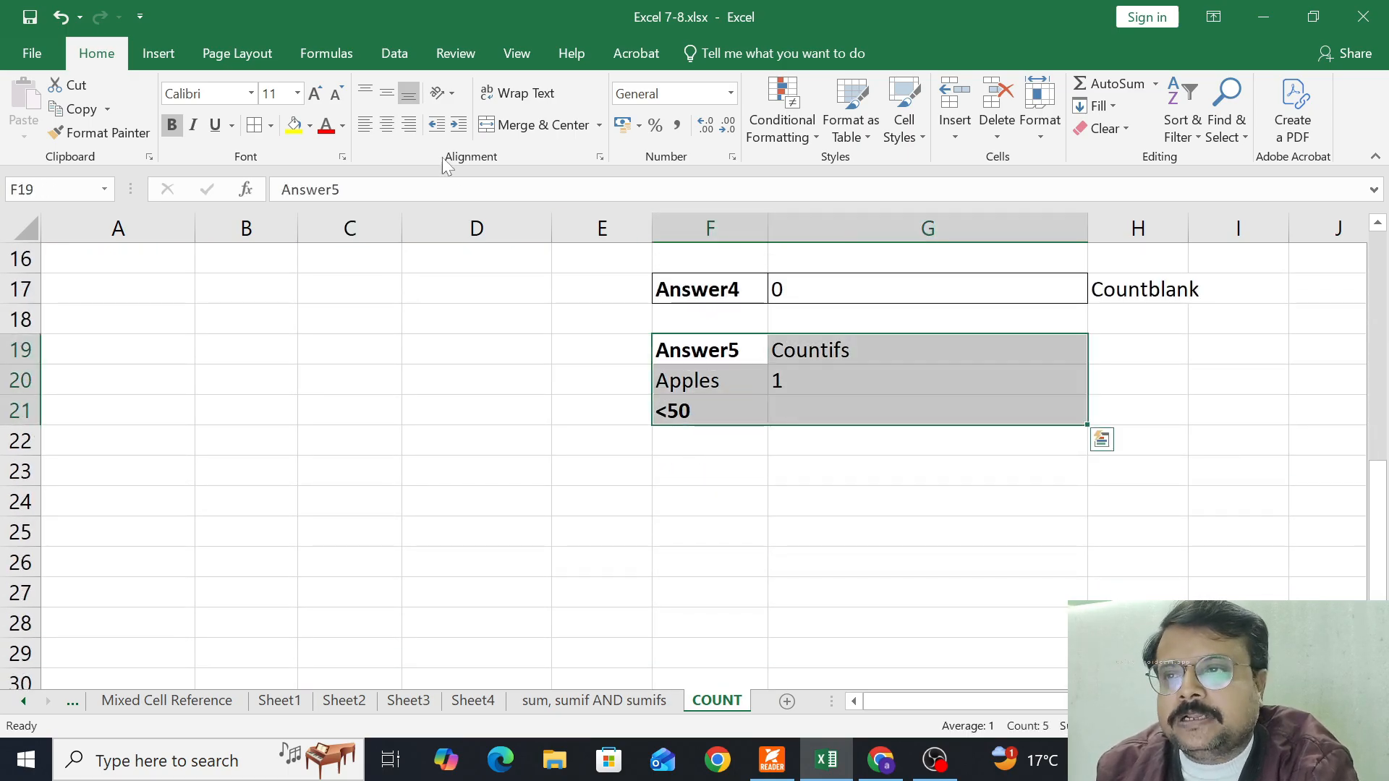
{"action": "left_click", "coordinate": [295, 124]}
{"action": "scroll", "coordinate": [413, 369], "scroll_direction": "up", "scroll_amount": 4}
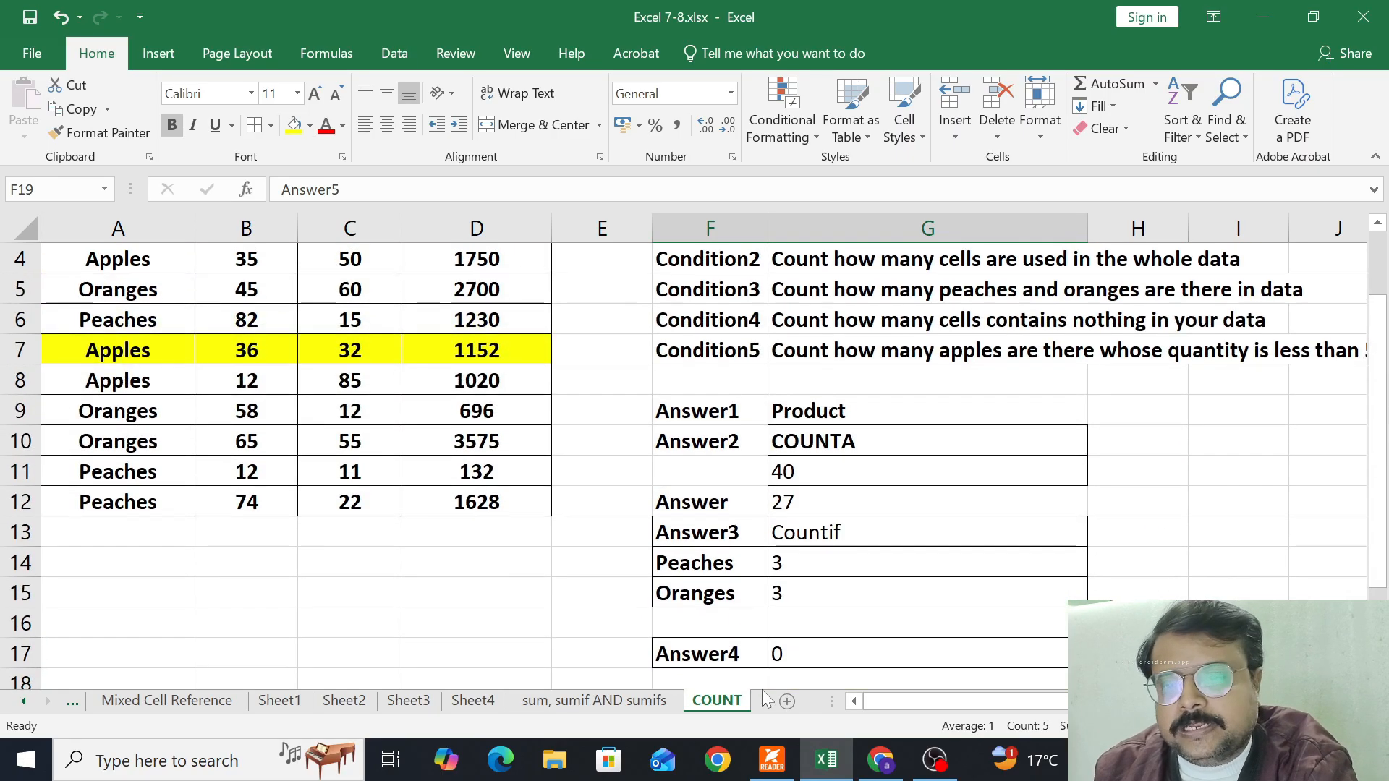